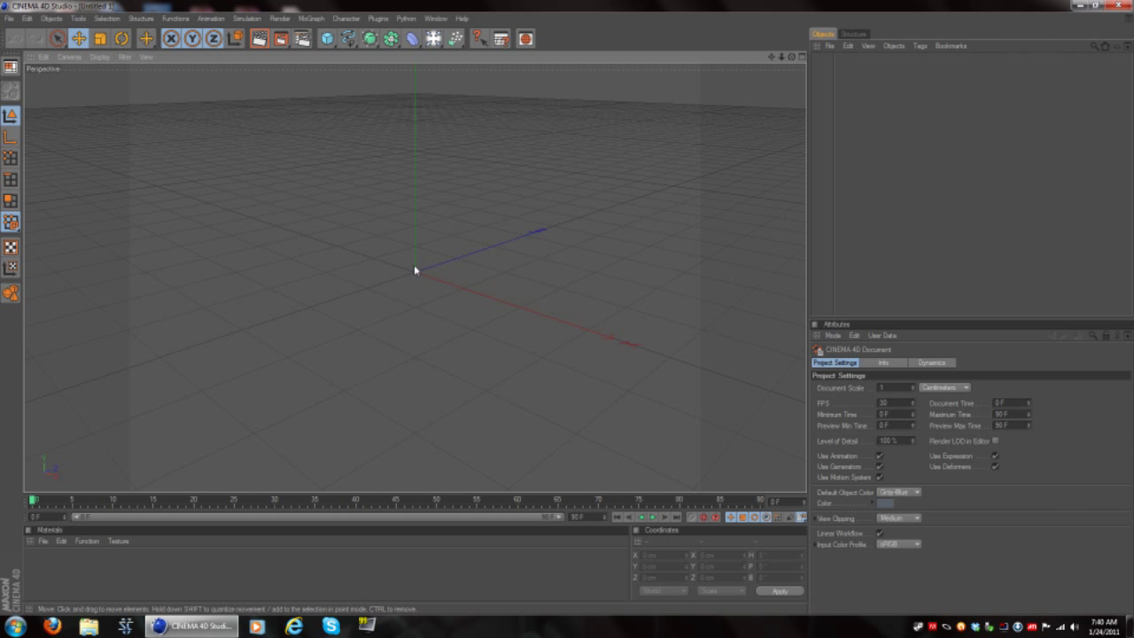
# Set the render output to the HDV 1080 29.97 film/video preset and close the render settings
pyautogui.keyDown('alt'); pyautogui.moveTo(398, 242); pyautogui.dragTo(505, 190); pyautogui.keyUp('alt')
pyautogui.keyDown('alt'); pyautogui.moveTo(357, 213); pyautogui.dragTo(417, 149); pyautogui.keyUp('alt')
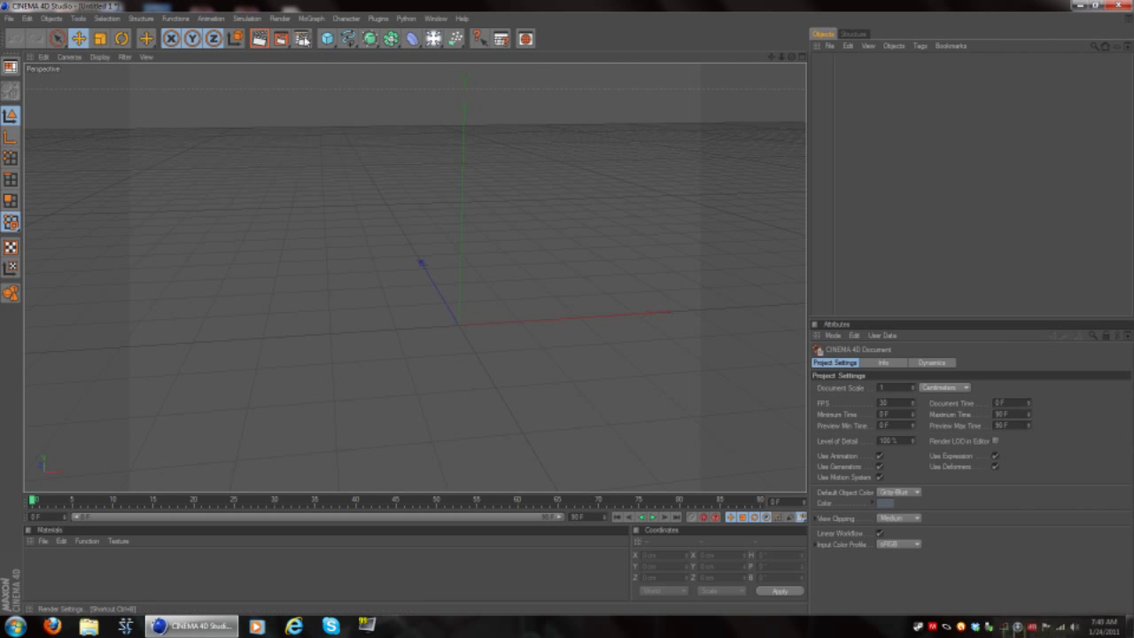
pyautogui.click(302, 38)
pyautogui.click(119, 46)
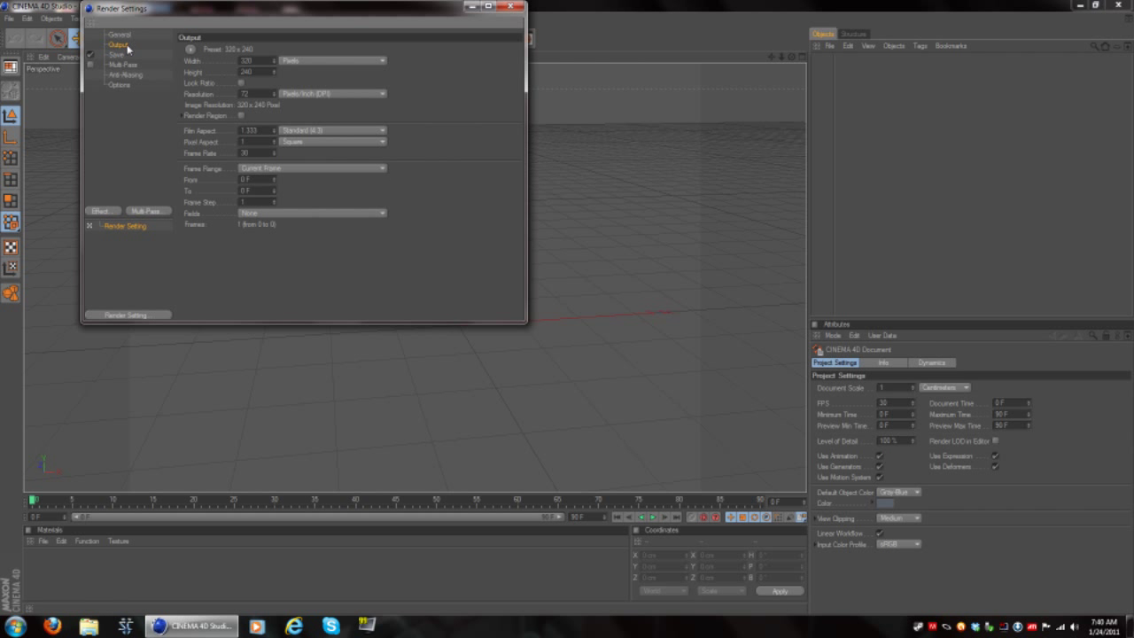
pyautogui.click(191, 50)
pyautogui.moveTo(231, 85)
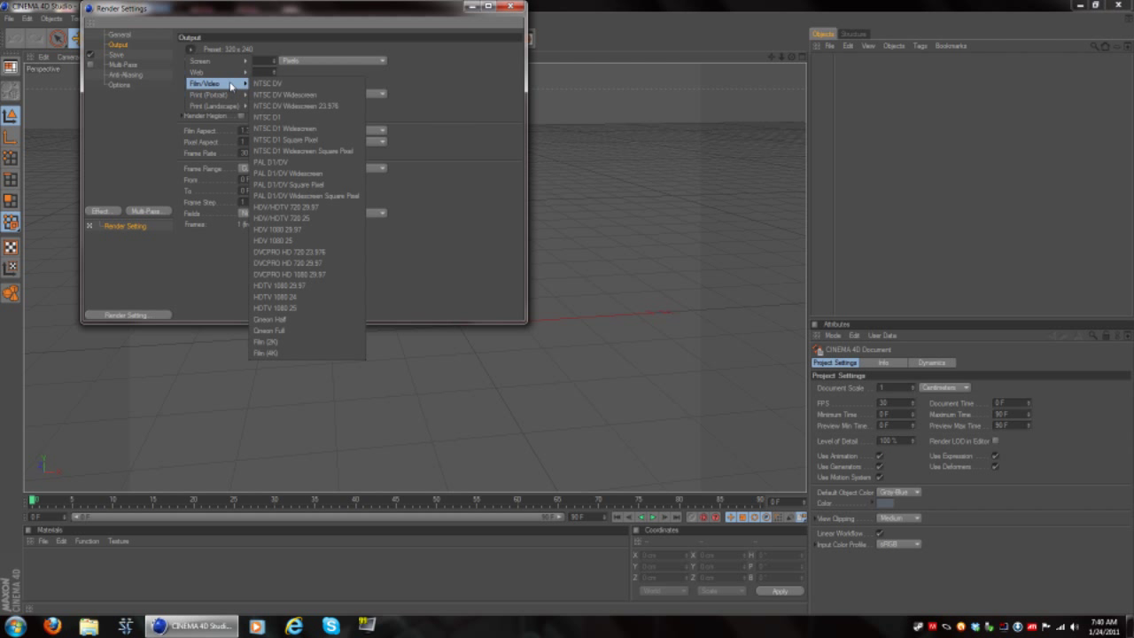
pyautogui.click(304, 232)
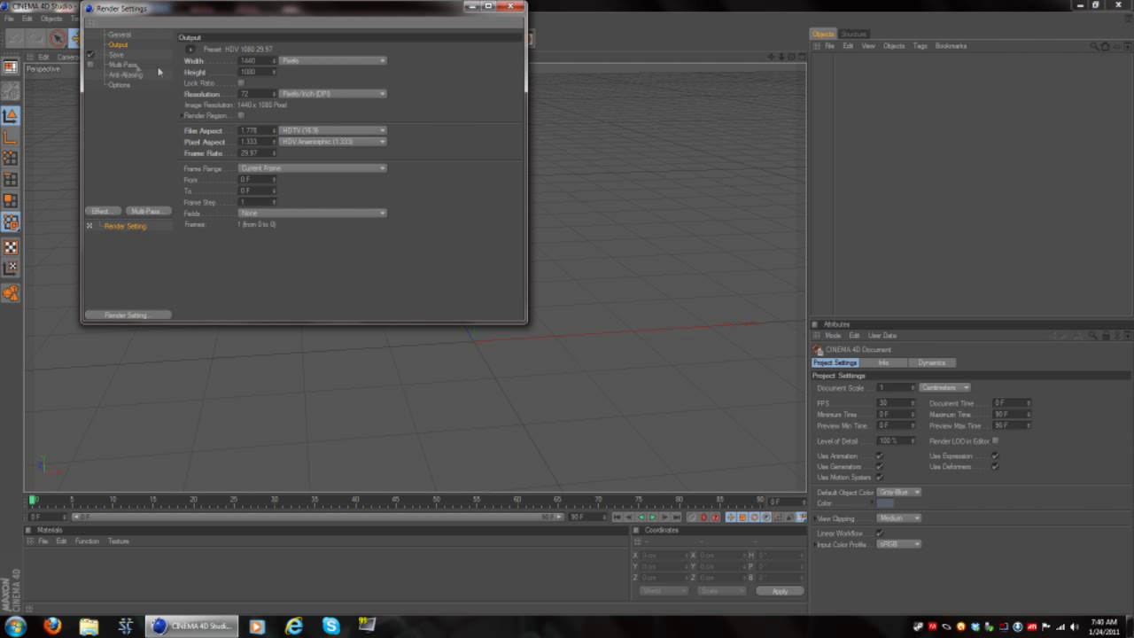
pyautogui.click(117, 56)
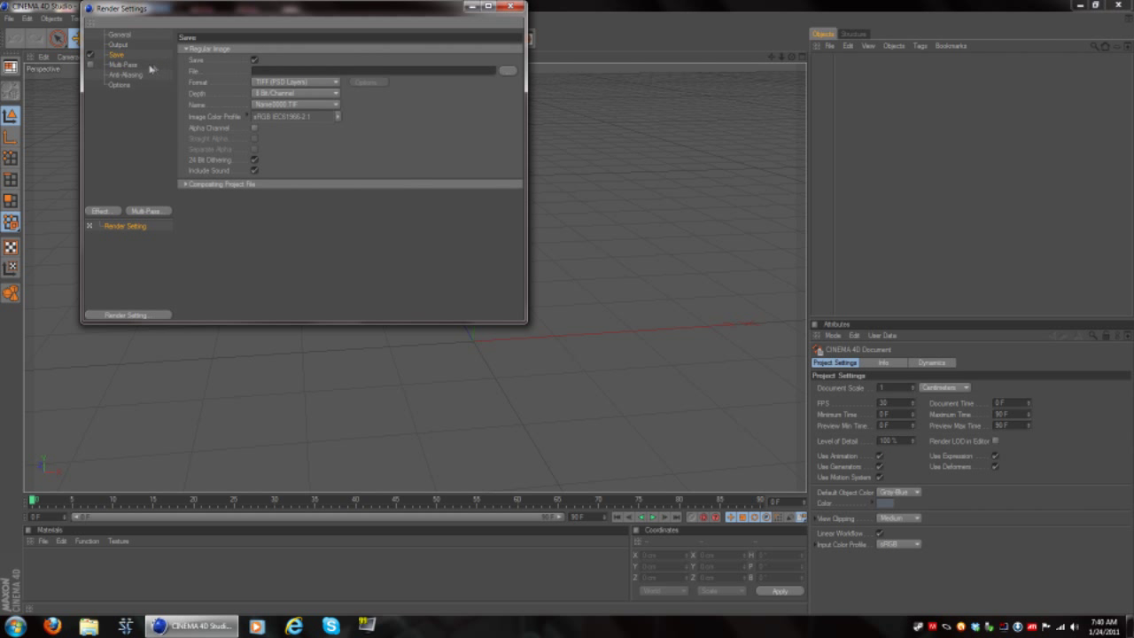
pyautogui.click(124, 64)
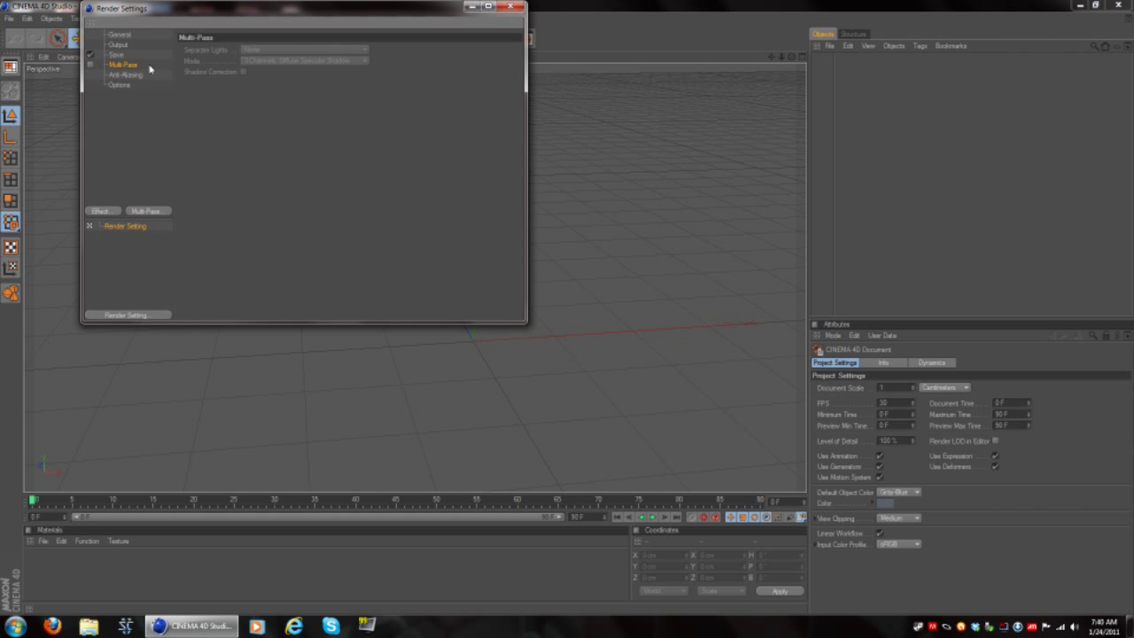
pyautogui.click(510, 6)
# Add a cube and raise it to a Y position of about 180 cm, keeping its default size
pyautogui.scroll(-4, 488, 281)
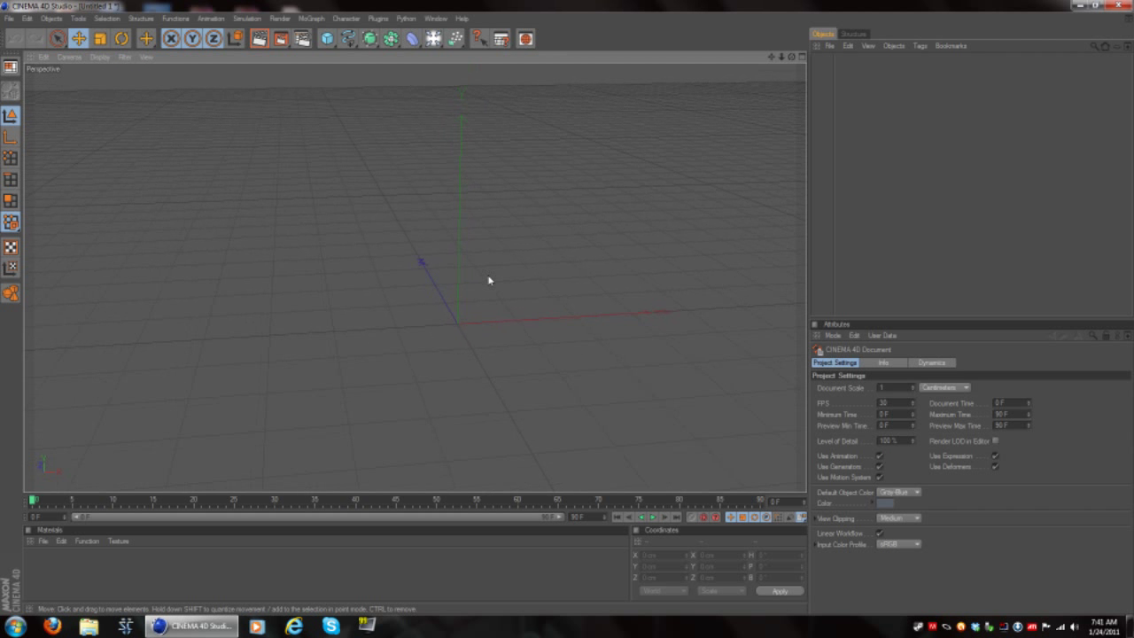
pyautogui.keyDown('alt'); pyautogui.moveTo(488, 280); pyautogui.dragTo(475, 263); pyautogui.keyUp('alt')
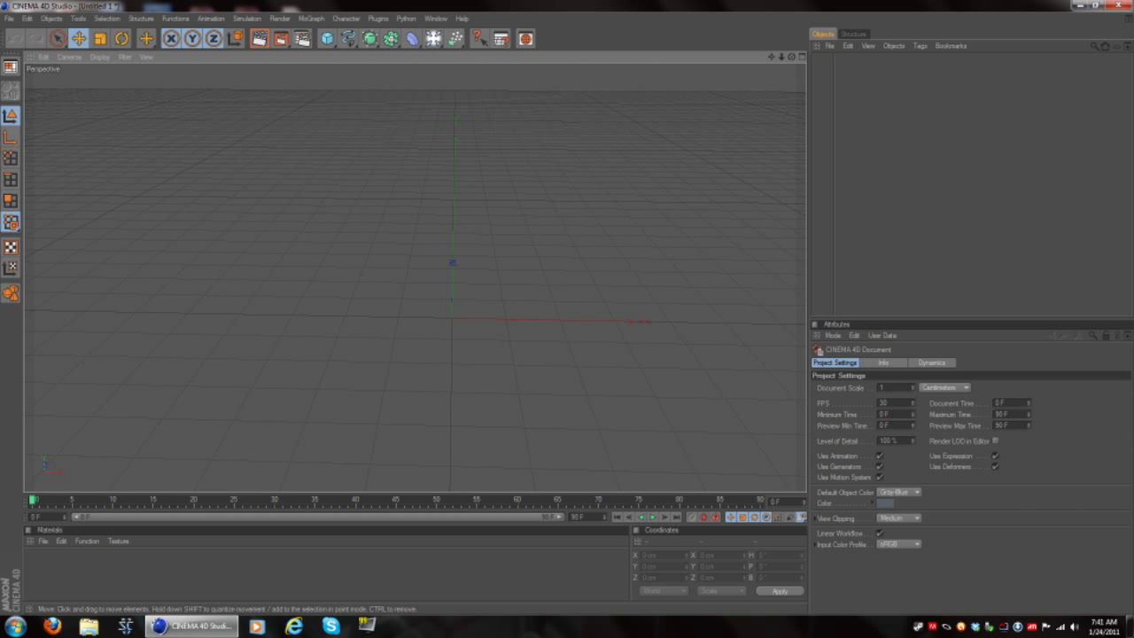
pyautogui.moveTo(443, 277)
pyautogui.keyDown('alt'); pyautogui.mouseDown()
pyautogui.moveTo(487, 272)
pyautogui.moveTo(425, 282)
pyautogui.mouseUp(); pyautogui.keyUp('alt')
pyautogui.keyDown('alt'); pyautogui.moveTo(502, 320); pyautogui.dragTo(491, 293); pyautogui.keyUp('alt')
pyautogui.click(326, 39)
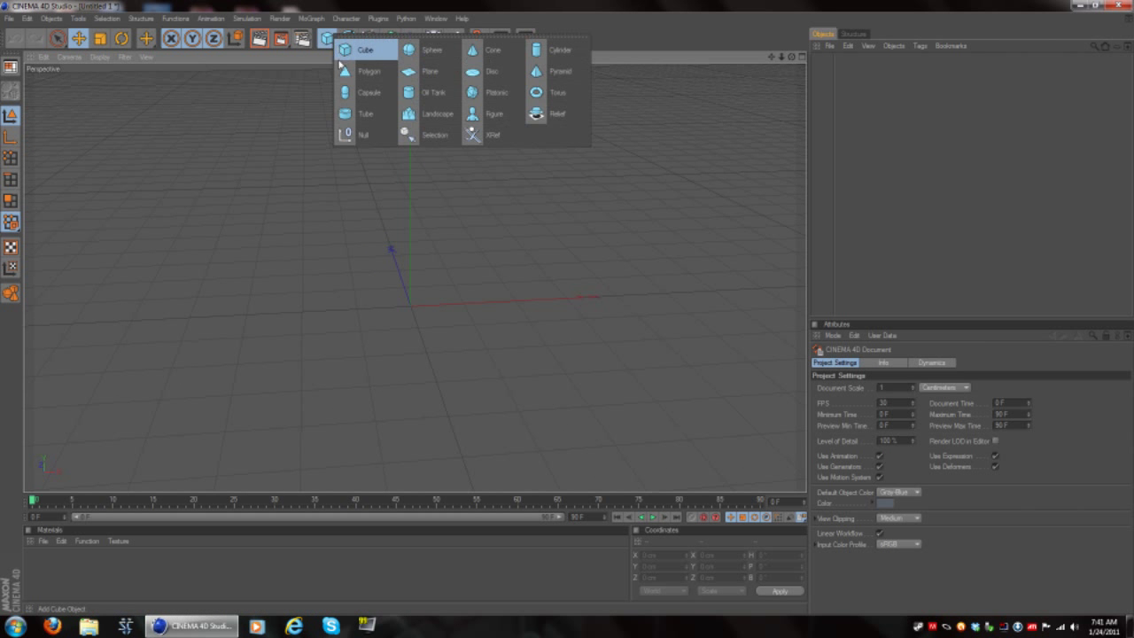
pyautogui.click(367, 51)
pyautogui.moveTo(413, 206); pyautogui.dragTo(410, 112)
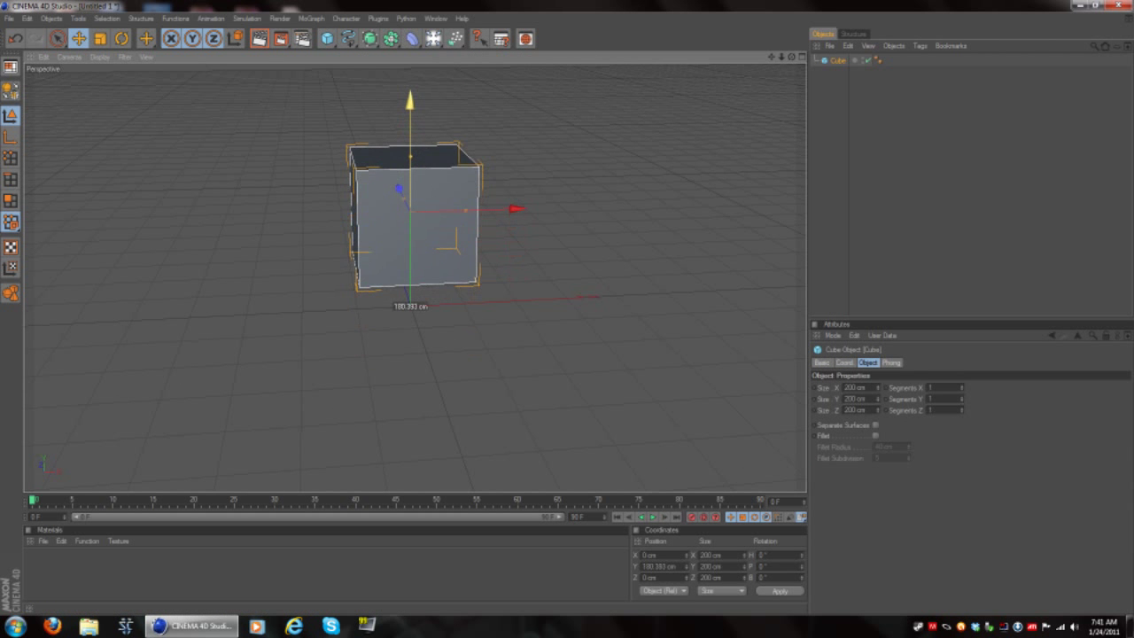
pyautogui.moveTo(410, 157); pyautogui.dragTo(410, 150)
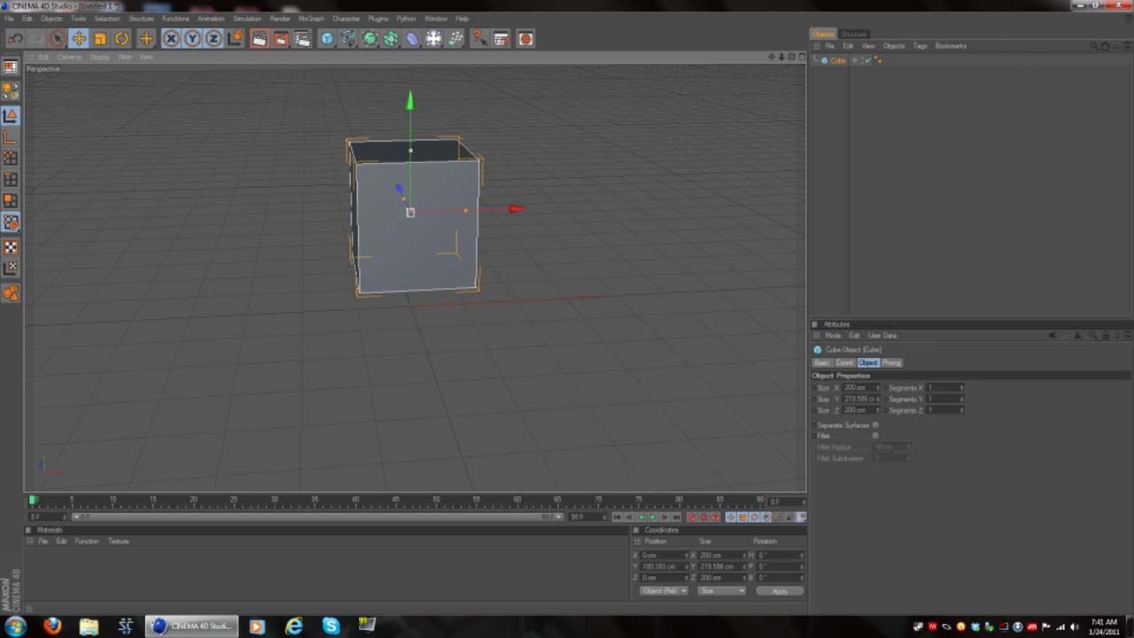
pyautogui.hotkey('ctrl', 'z')
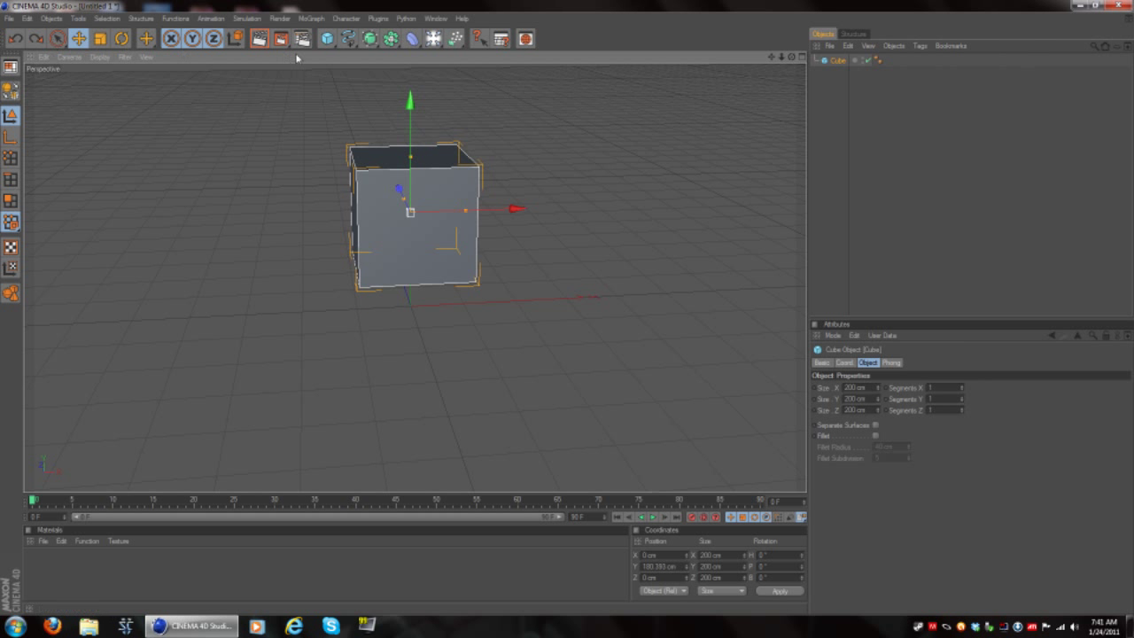
# Scale the cube uniformly to about 361 cm and raise it to a Y position of about 198 cm
pyautogui.click(101, 39)
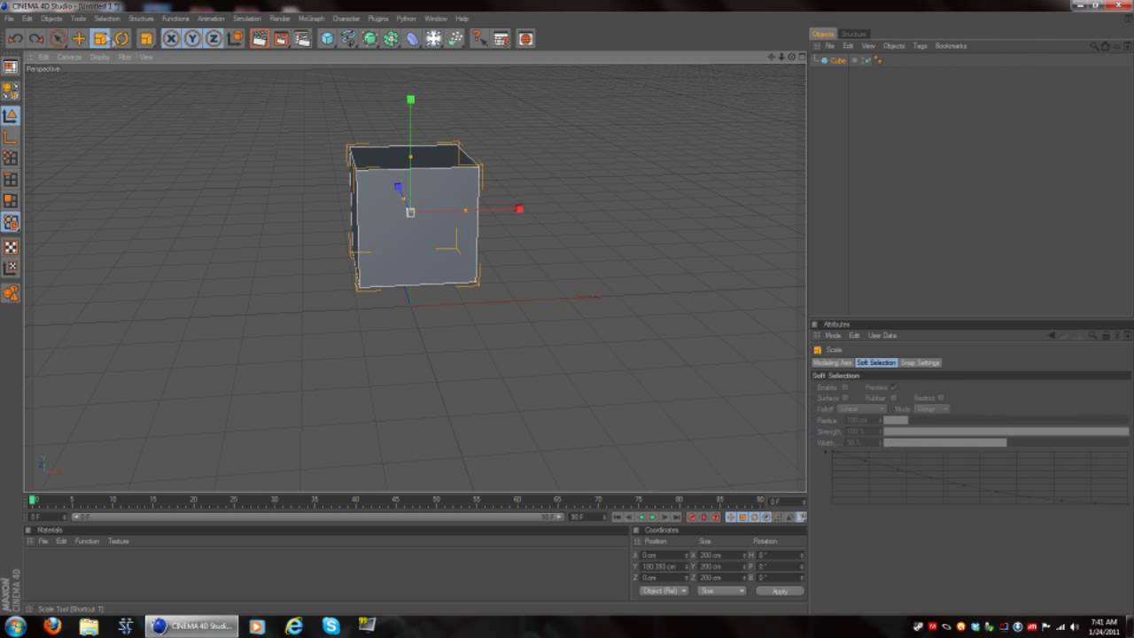
pyautogui.moveTo(411, 100); pyautogui.dragTo(411, 95)
pyautogui.press('e')
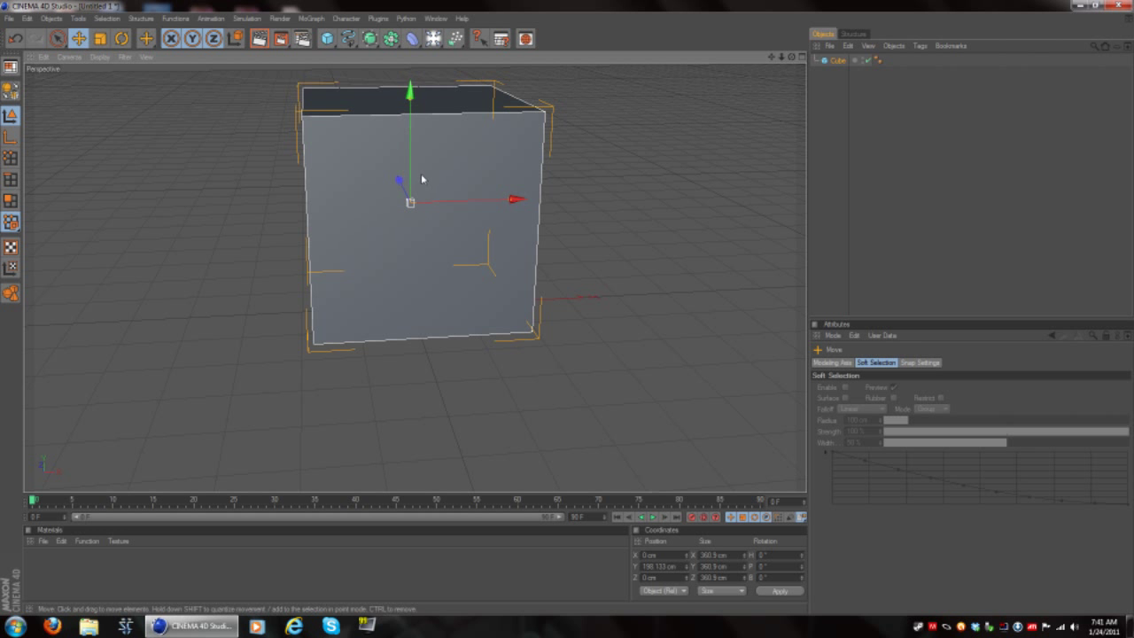
# Open the Thrausi plugin for the selected cube and set the number of pieces to 250
pyautogui.scroll(-8, 422, 179)
pyautogui.keyDown('alt'); pyautogui.moveTo(422, 179); pyautogui.dragTo(461, 153); pyautogui.keyUp('alt')
pyautogui.click(471, 134)
pyautogui.scroll(3, 429, 203)
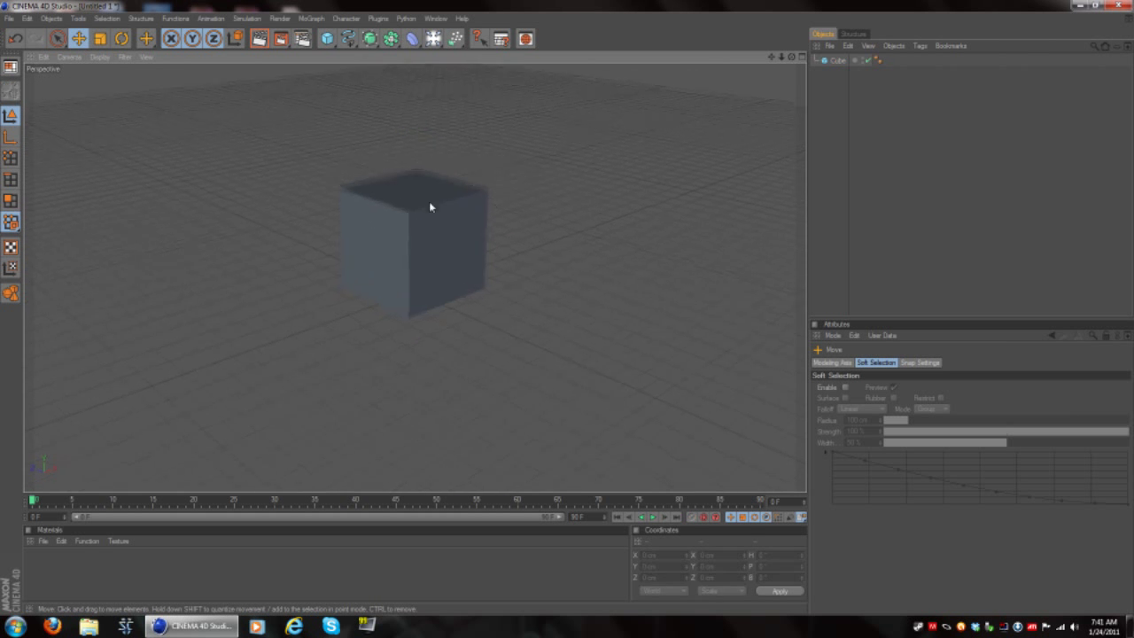
pyautogui.click(428, 206)
pyautogui.scroll(3, 428, 206)
pyautogui.keyDown('alt'); pyautogui.moveTo(497, 146); pyautogui.dragTo(491, 221, button='middle'); pyautogui.keyUp('alt')
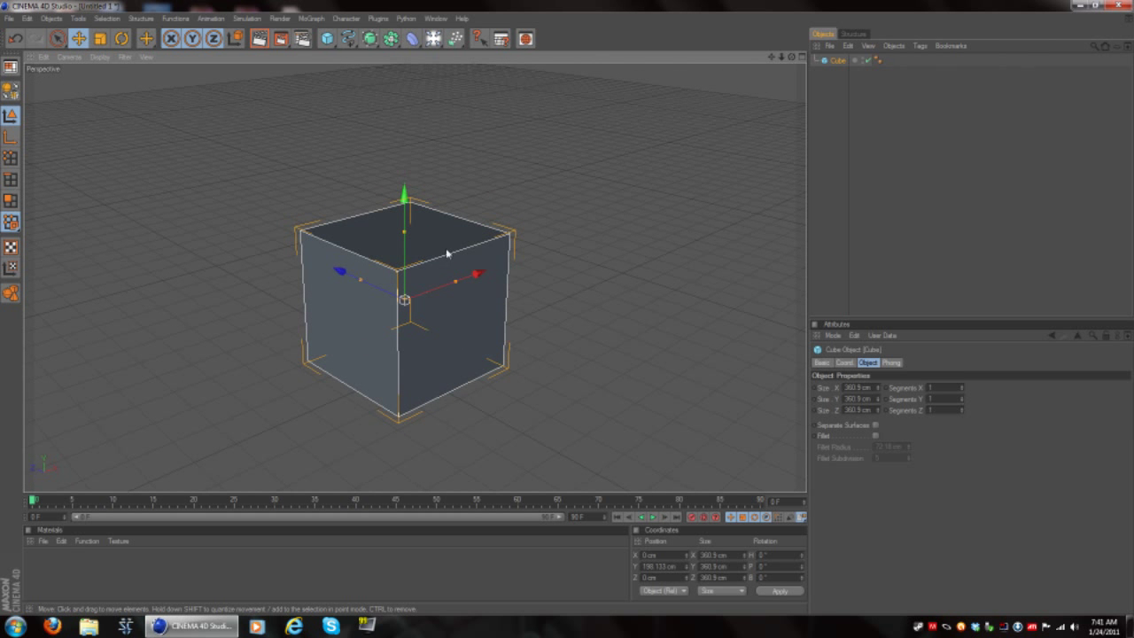
pyautogui.click(379, 19)
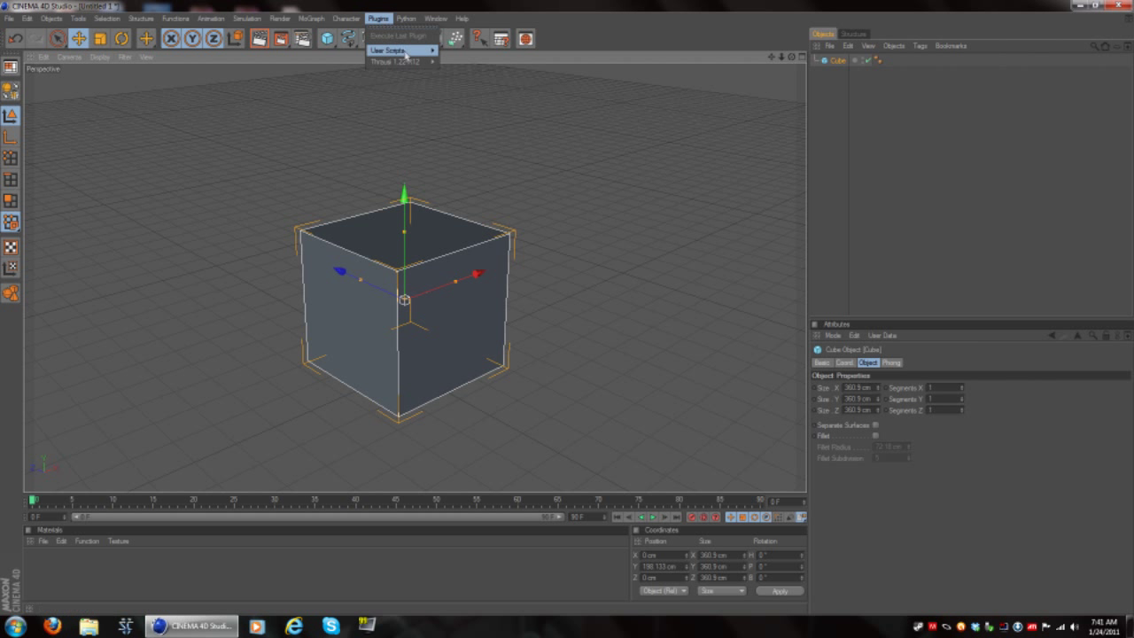
pyautogui.moveTo(403, 62)
pyautogui.click(470, 66)
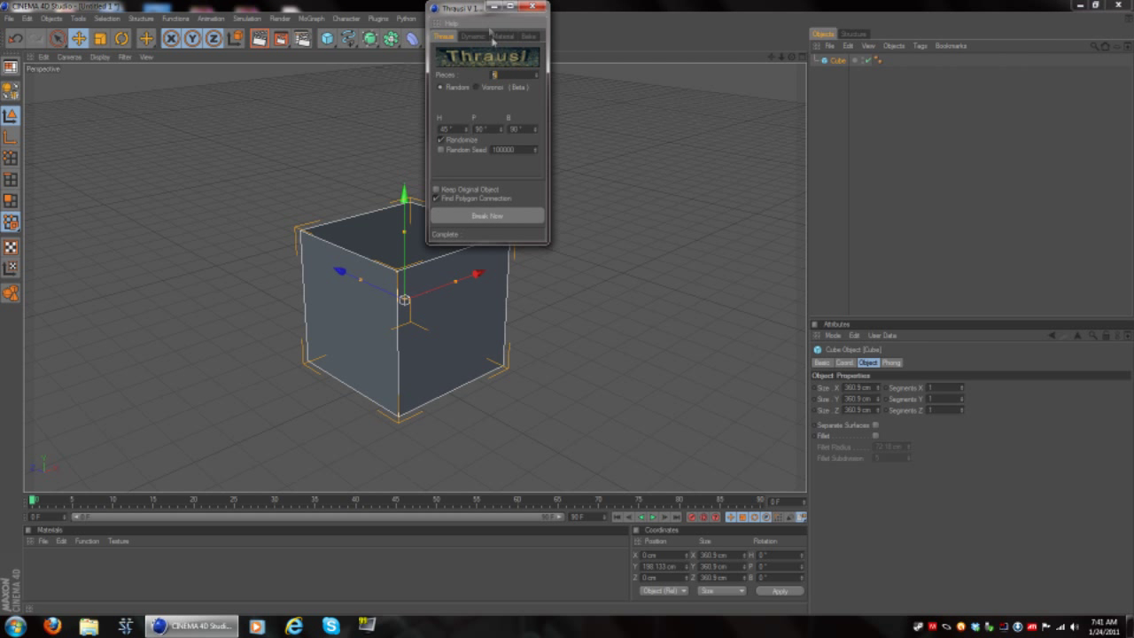
pyautogui.moveTo(479, 9); pyautogui.dragTo(564, 100)
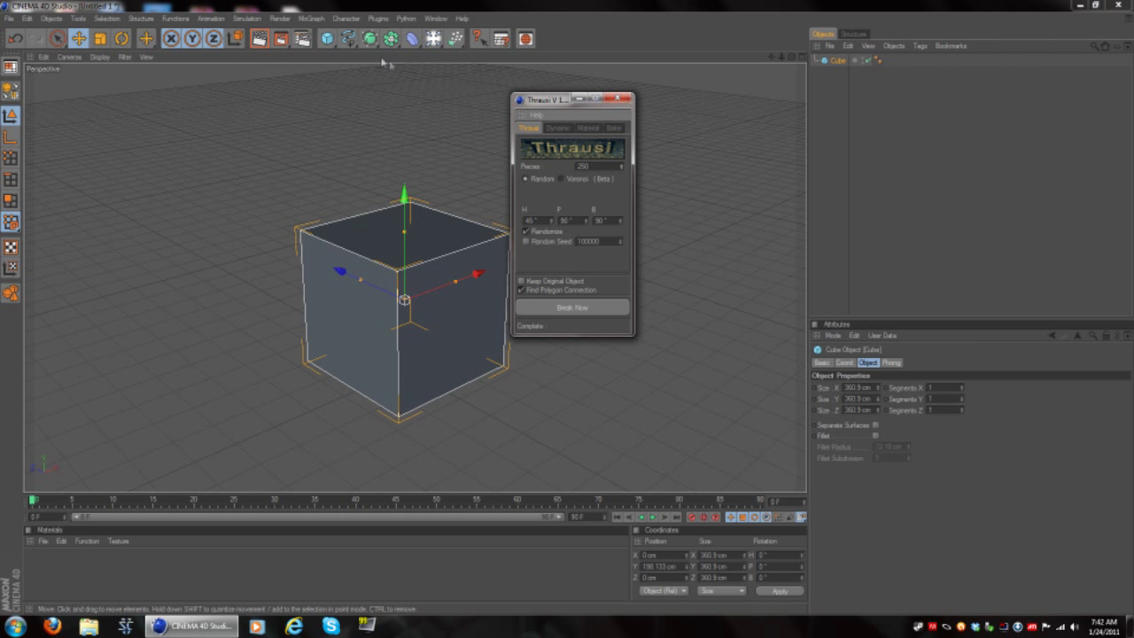
pyautogui.click(332, 39)
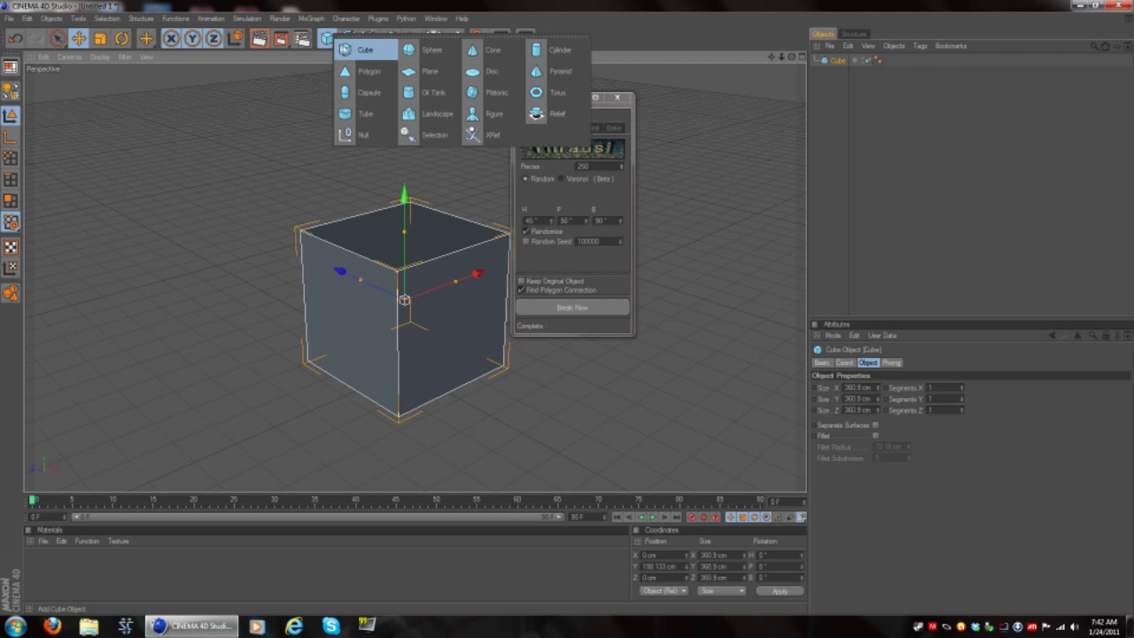
pyautogui.moveTo(376, 53); pyautogui.dragTo(390, 7)
pyautogui.moveTo(553, 104); pyautogui.dragTo(608, 103)
pyautogui.click(375, 19)
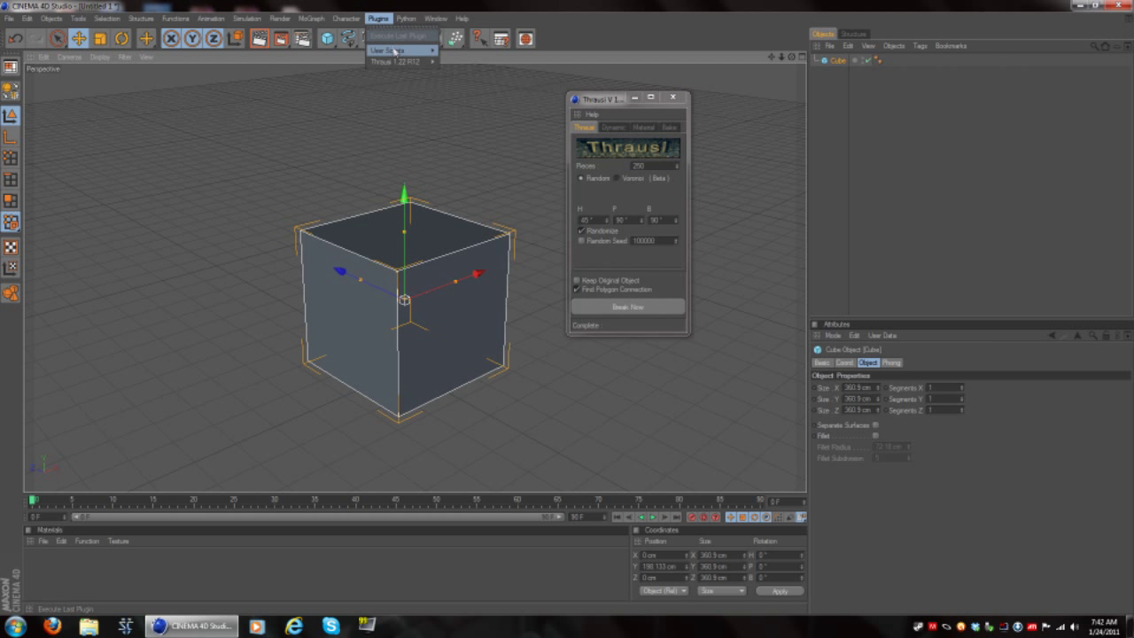
pyautogui.click(560, 5)
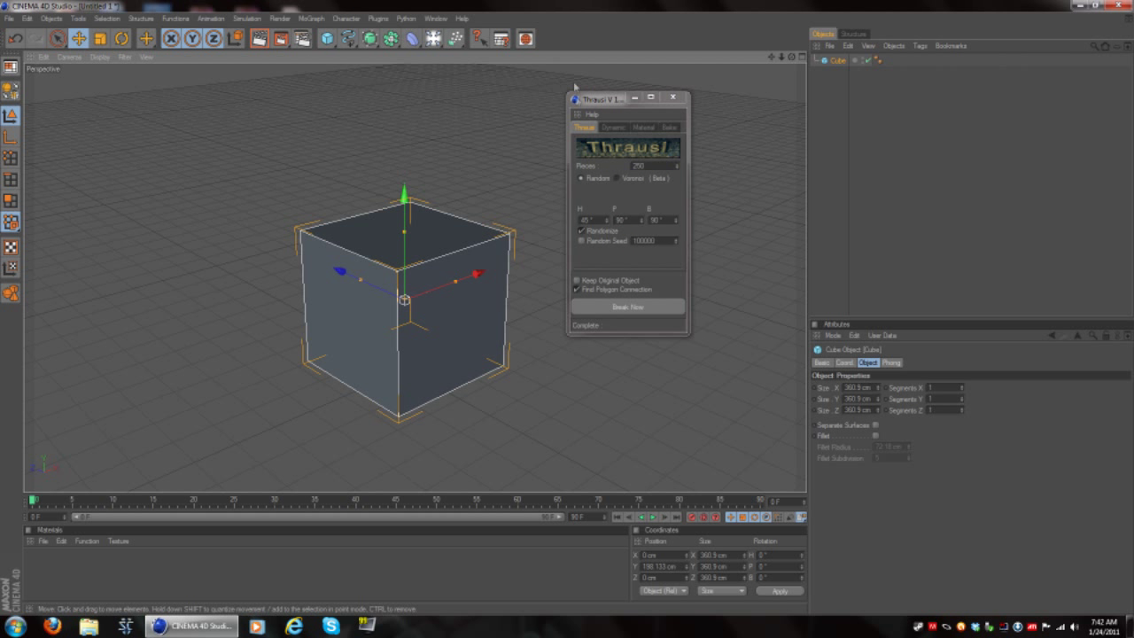
pyautogui.moveTo(590, 102); pyautogui.dragTo(560, 160)
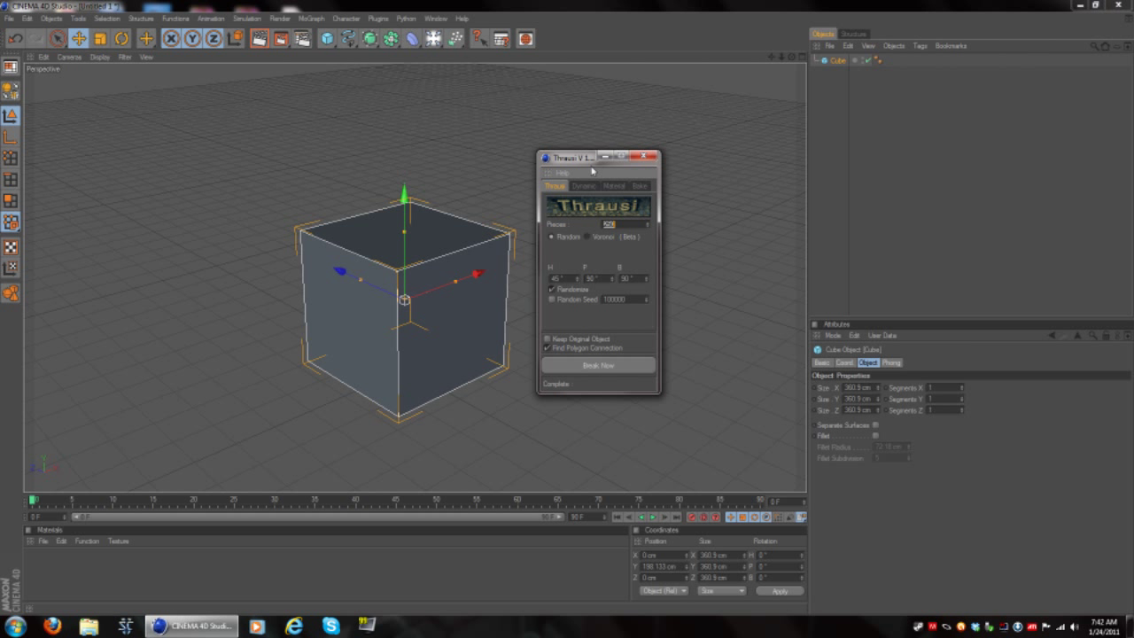
# Break the cube into random pieces with Thrausi, close the plugin window and deselect the result
pyautogui.moveTo(592, 165); pyautogui.dragTo(581, 137)
pyautogui.click(588, 338)
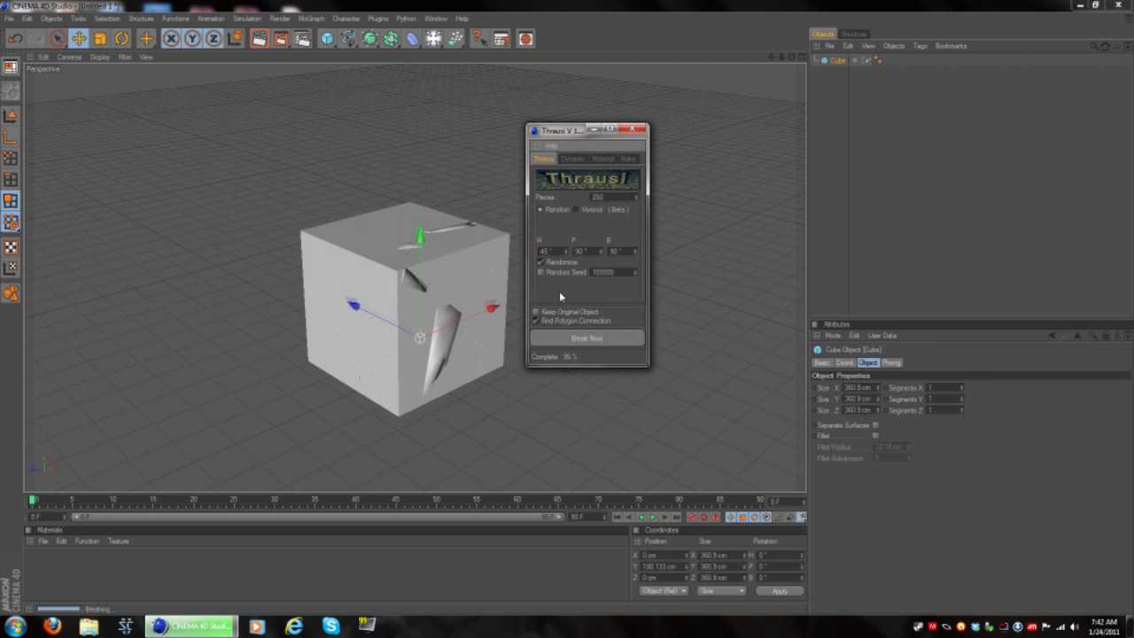
pyautogui.click(632, 130)
pyautogui.click(601, 209)
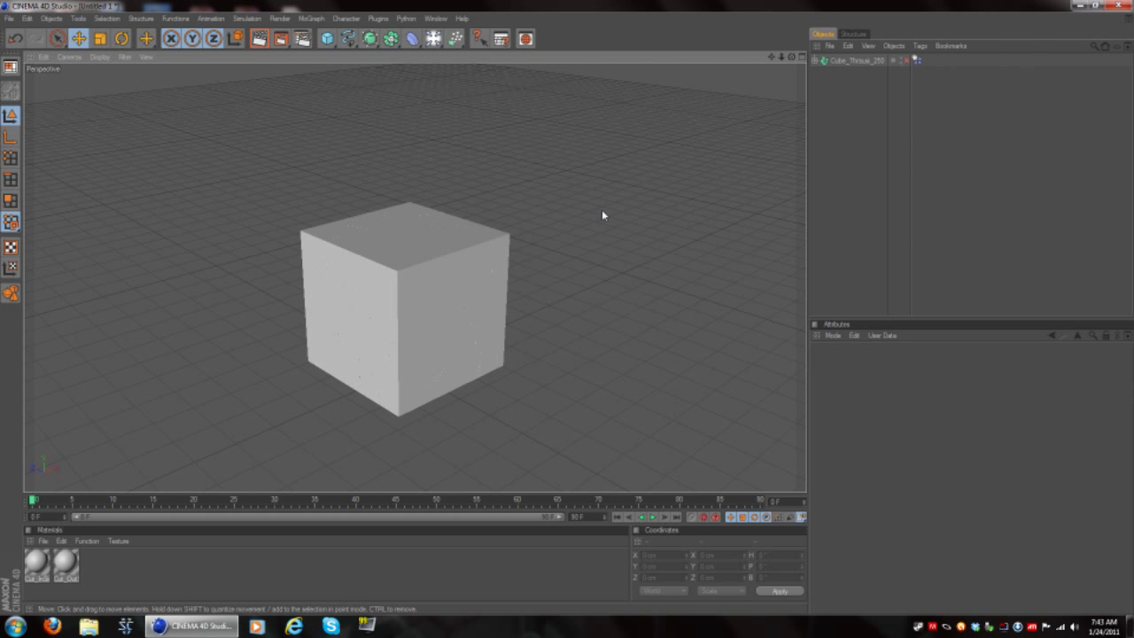
# Play the simulation of the broken cube and rewind to frame 0
pyautogui.click(652, 518)
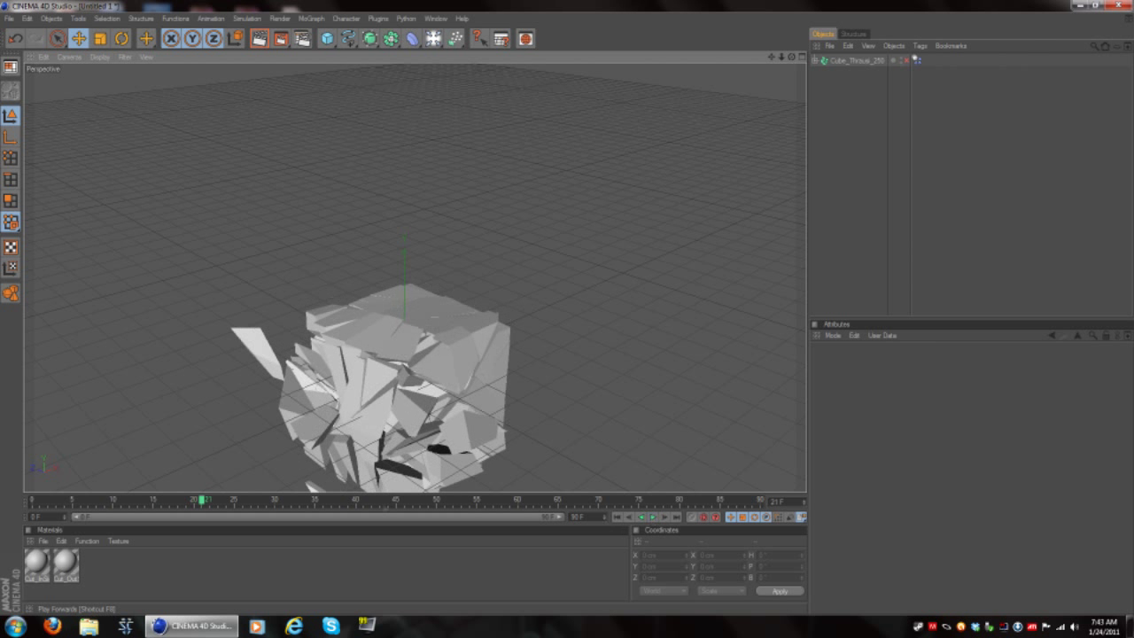
pyautogui.moveTo(202, 501); pyautogui.dragTo(33, 501)
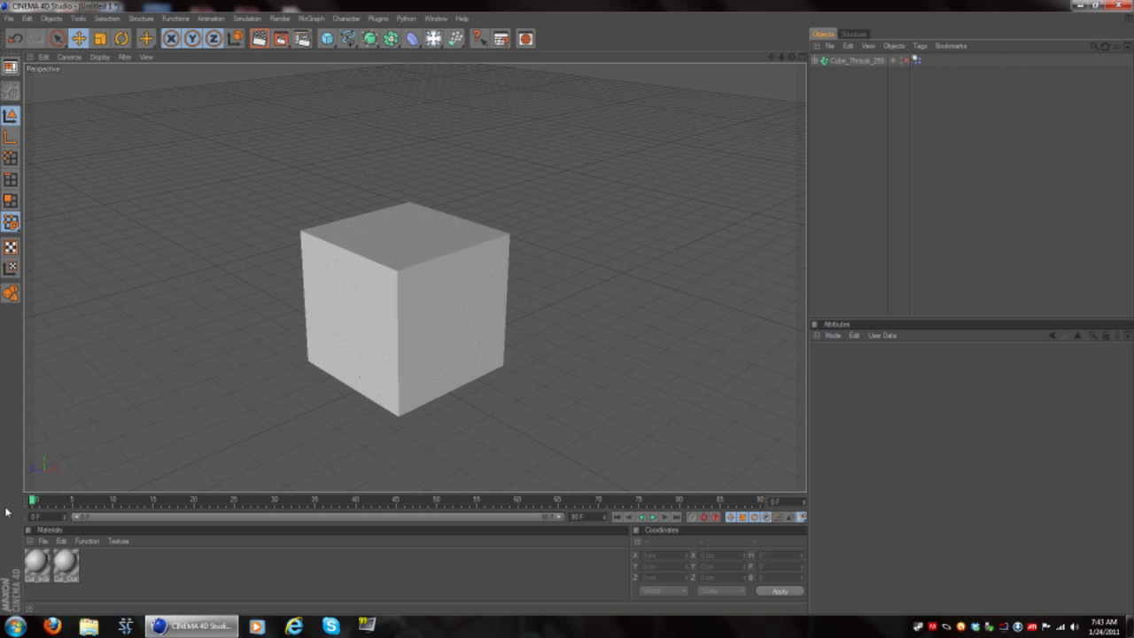
pyautogui.click(378, 213)
pyautogui.click(265, 210)
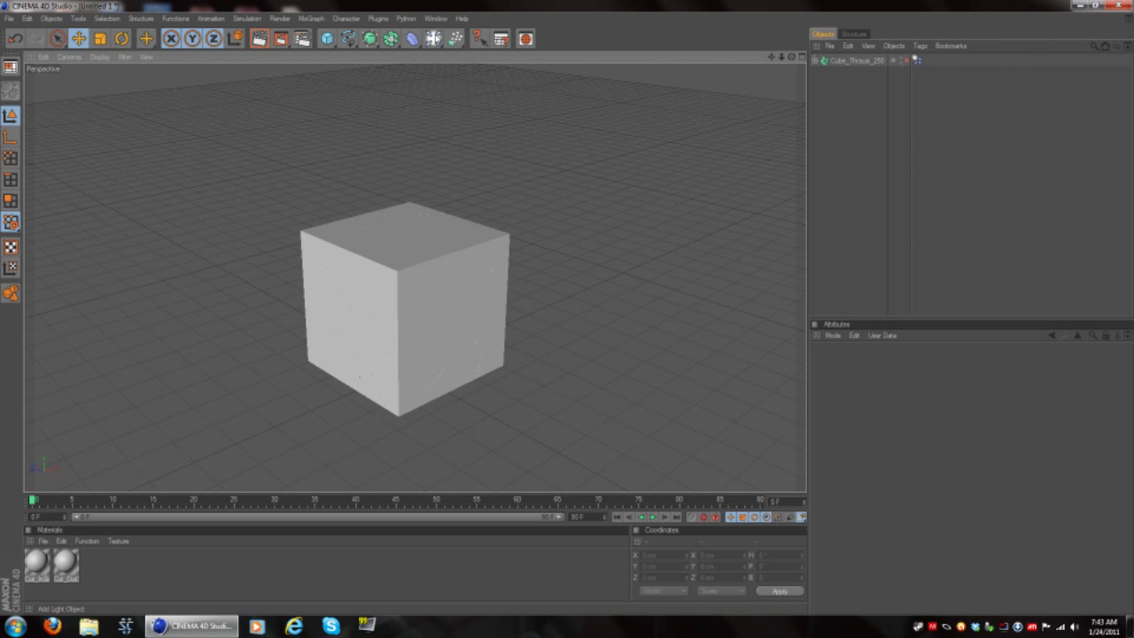
# Add a Floor object beneath the broken cube and keep the Move tool active
pyautogui.click(434, 40)
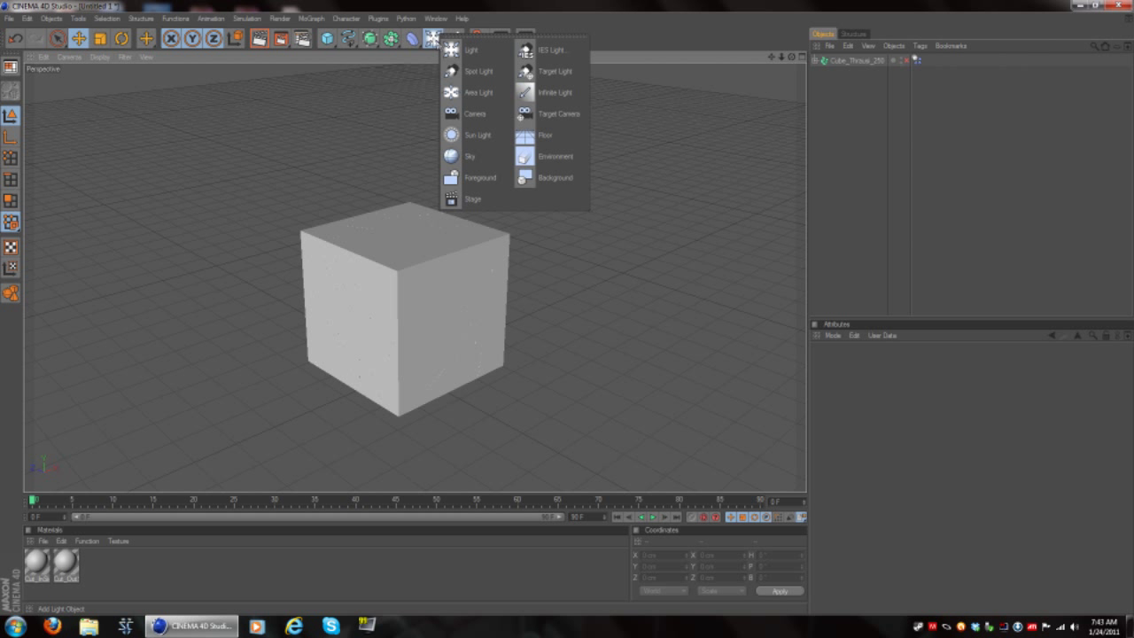
pyautogui.click(541, 137)
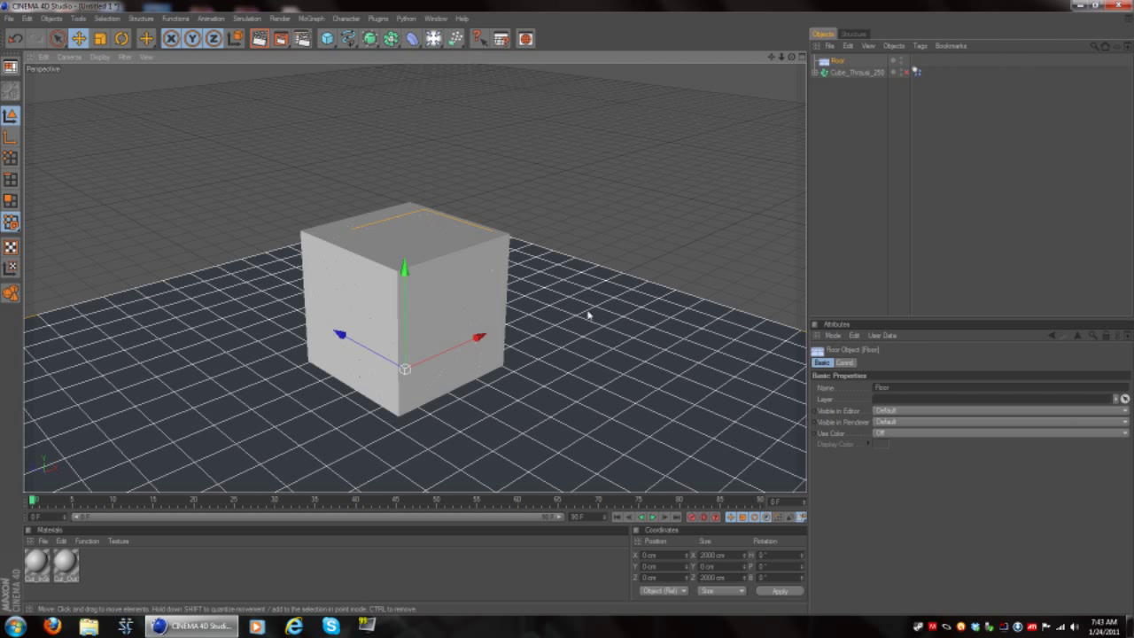
pyautogui.click(100, 38)
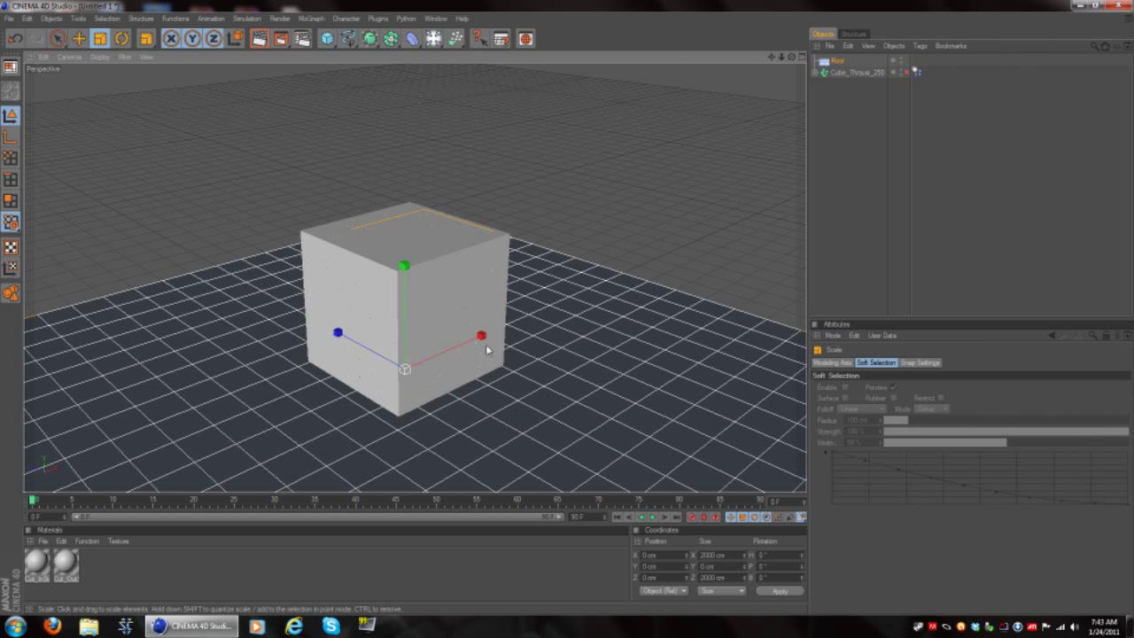
pyautogui.click(79, 38)
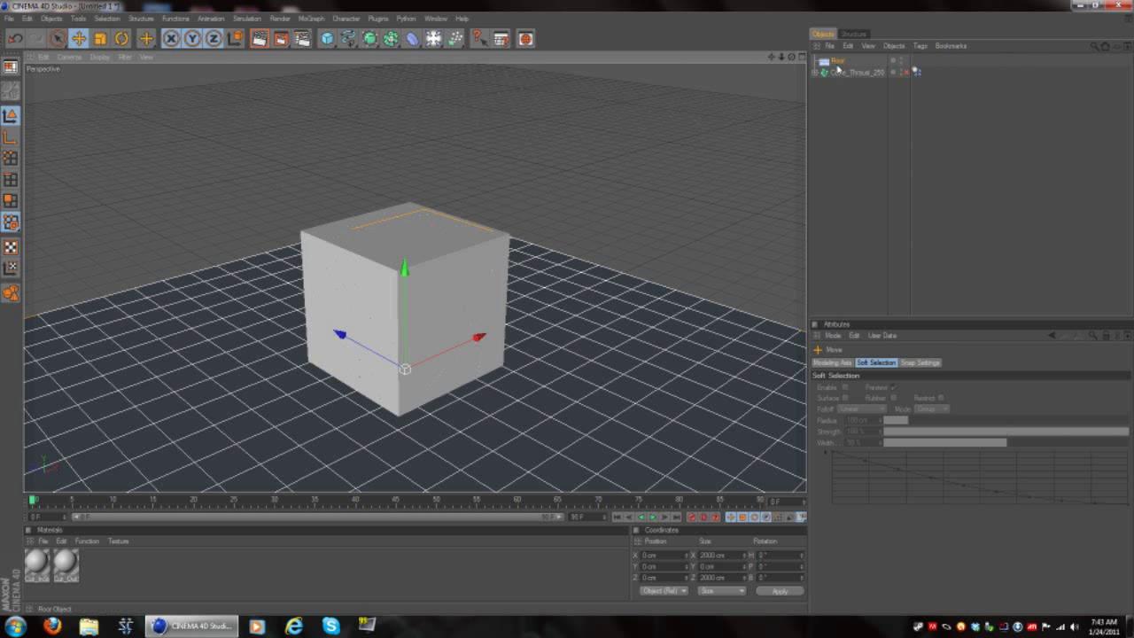
# Play the simulation with the floor in place to check for collision, then return to the first frame
pyautogui.click(653, 516)
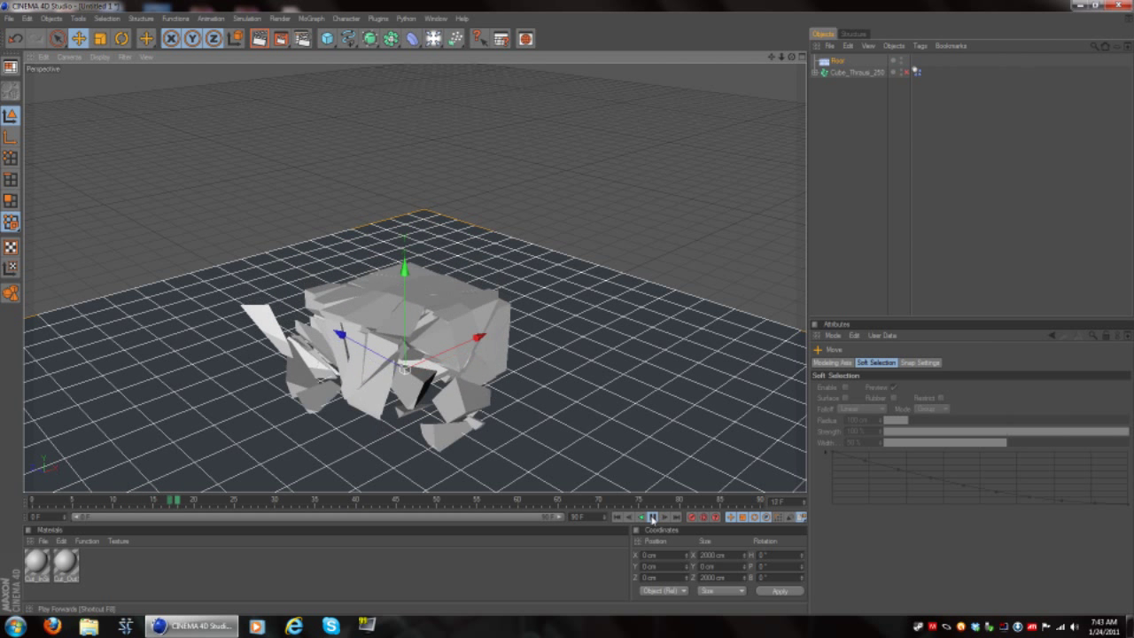
pyautogui.click(652, 519)
pyautogui.click(32, 501)
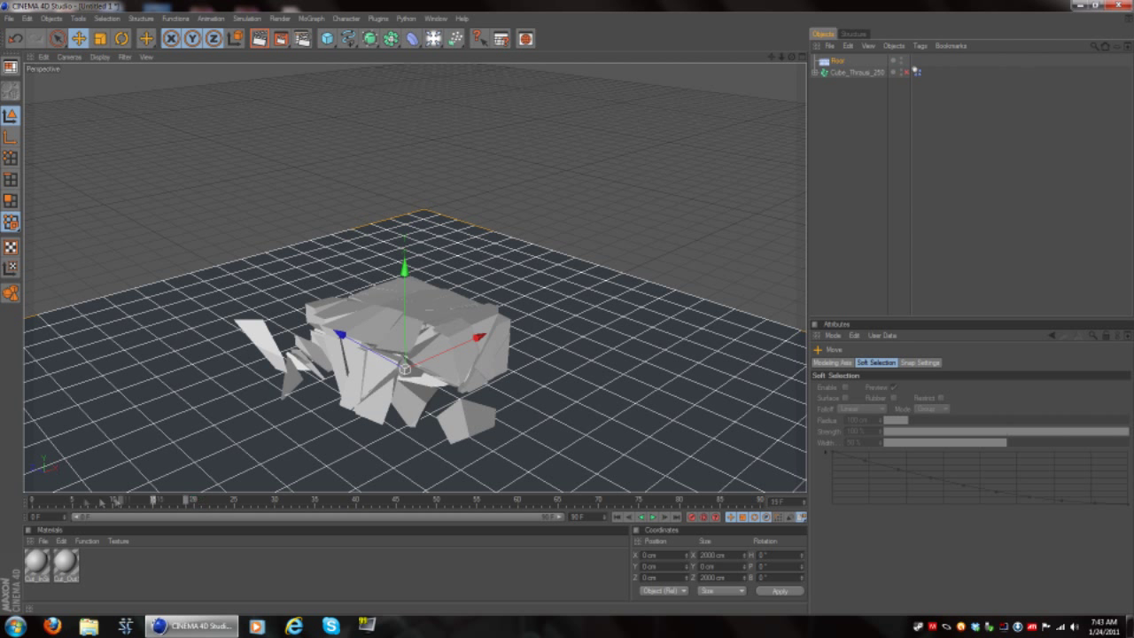
pyautogui.click(620, 330)
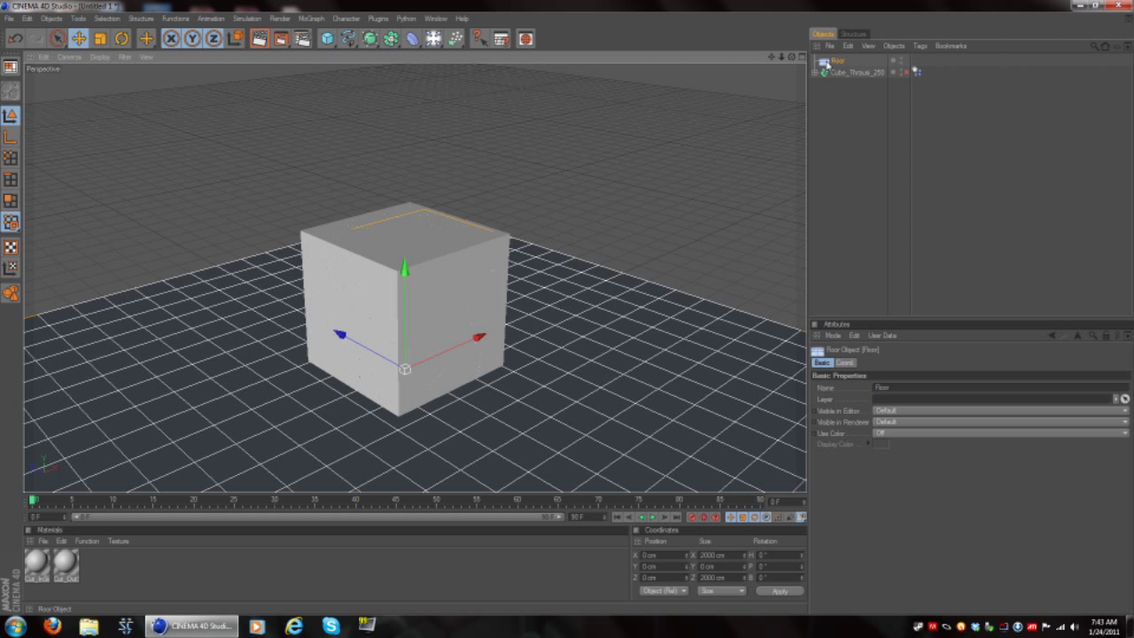
# Add a Dynamics Body tag to the Floor object and deselect it
pyautogui.rightClick(824, 63)
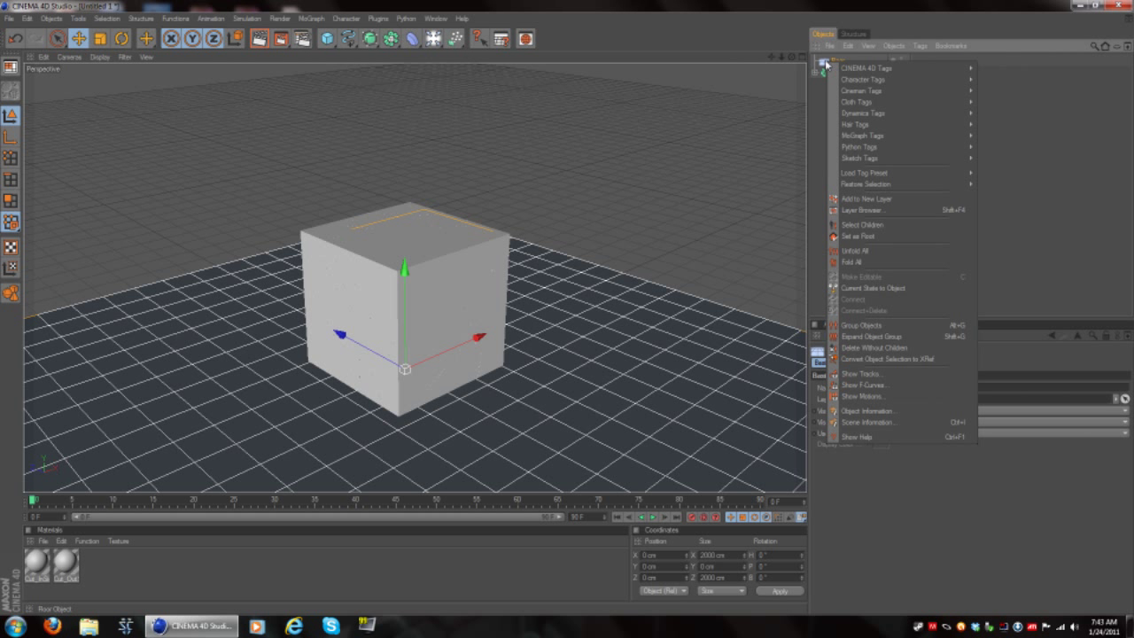
pyautogui.moveTo(897, 136)
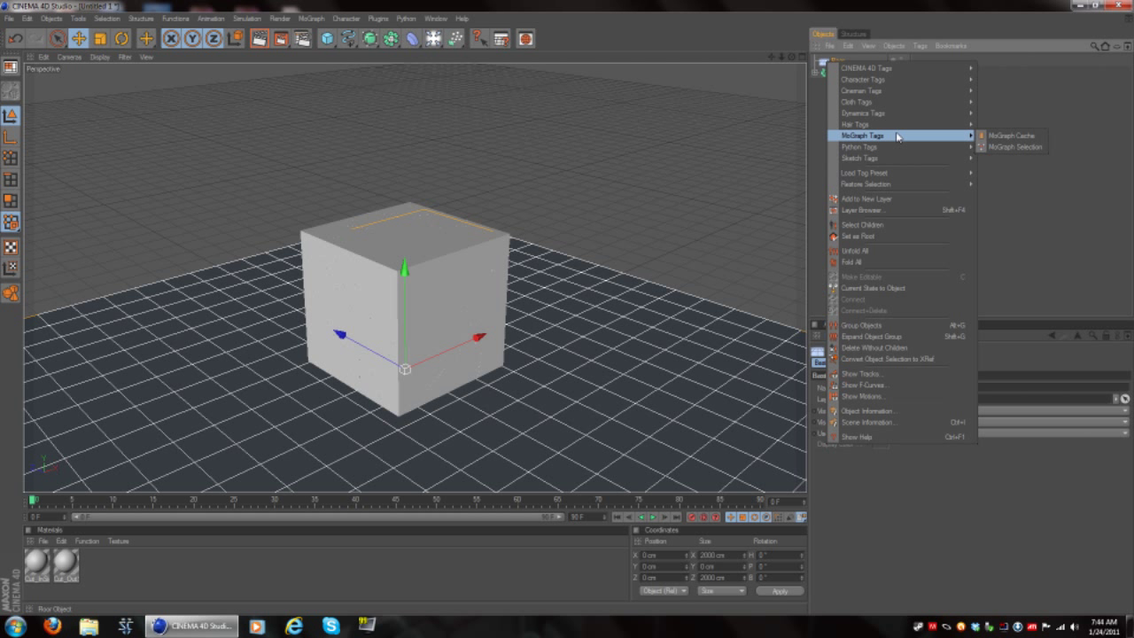
pyautogui.moveTo(915, 116)
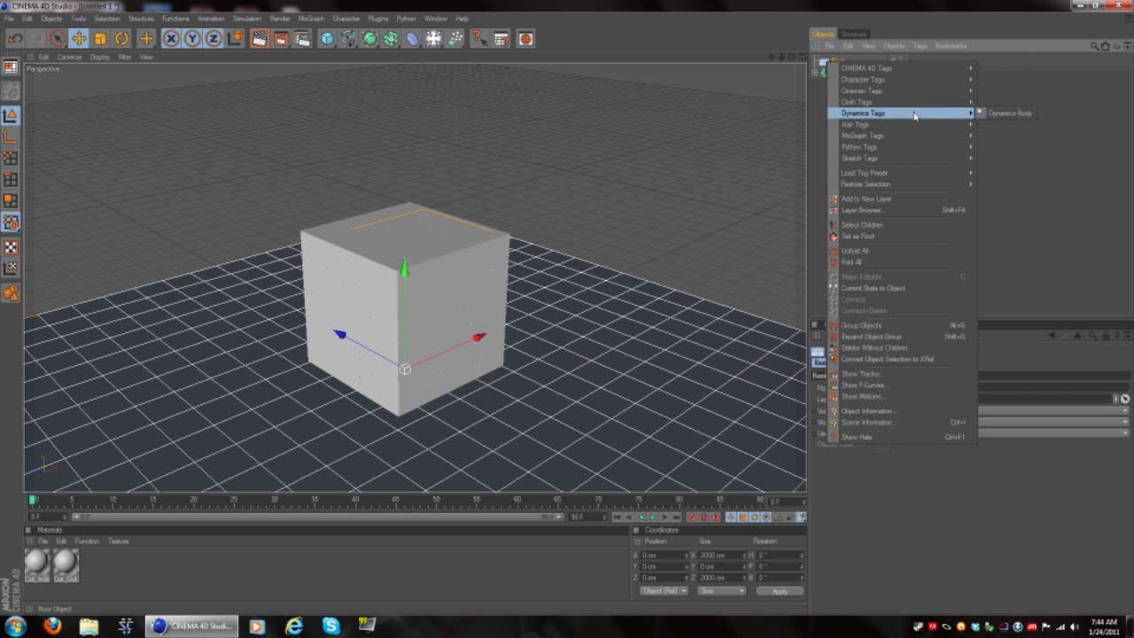
pyautogui.click(1004, 115)
pyautogui.click(182, 169)
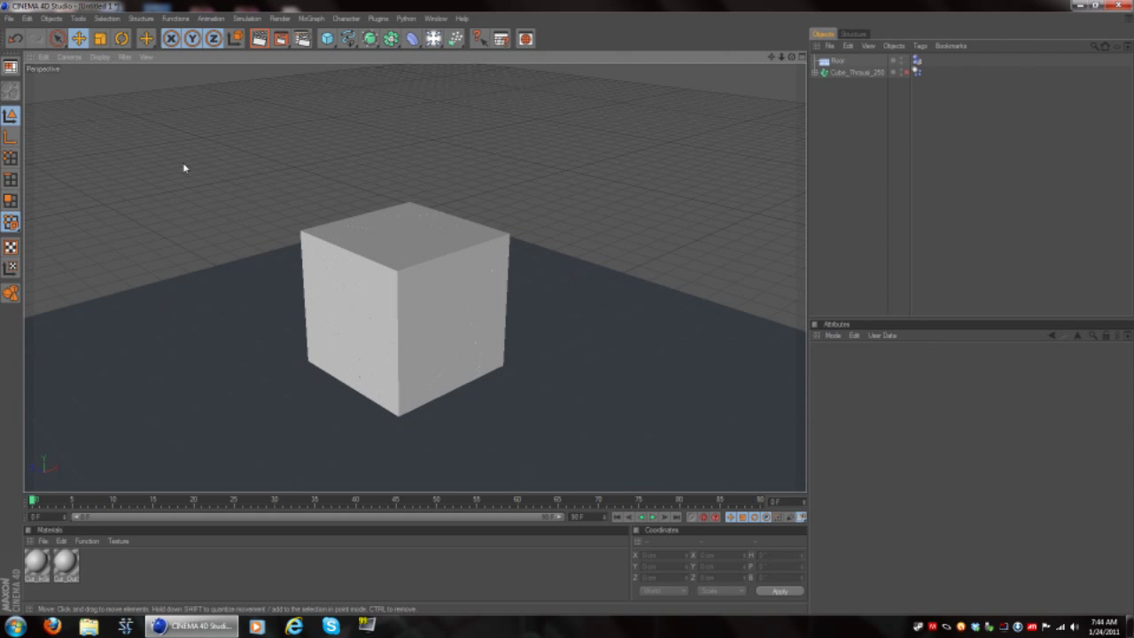
# Play the simulation to check the pieces colliding with the floor, then return to frame 0
pyautogui.click(653, 517)
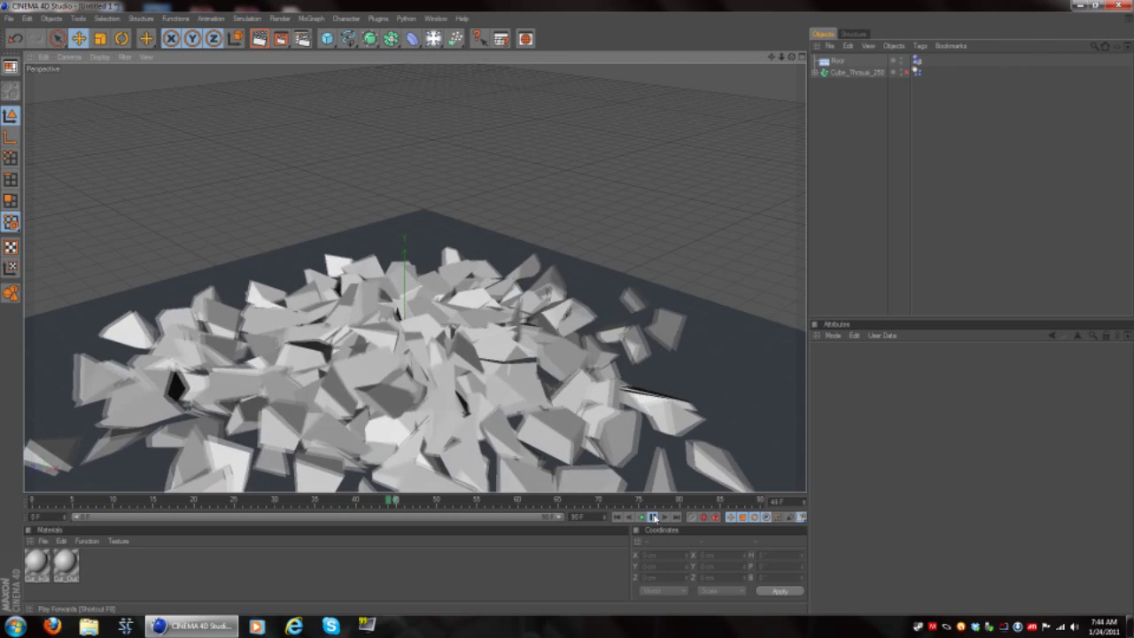
pyautogui.click(653, 517)
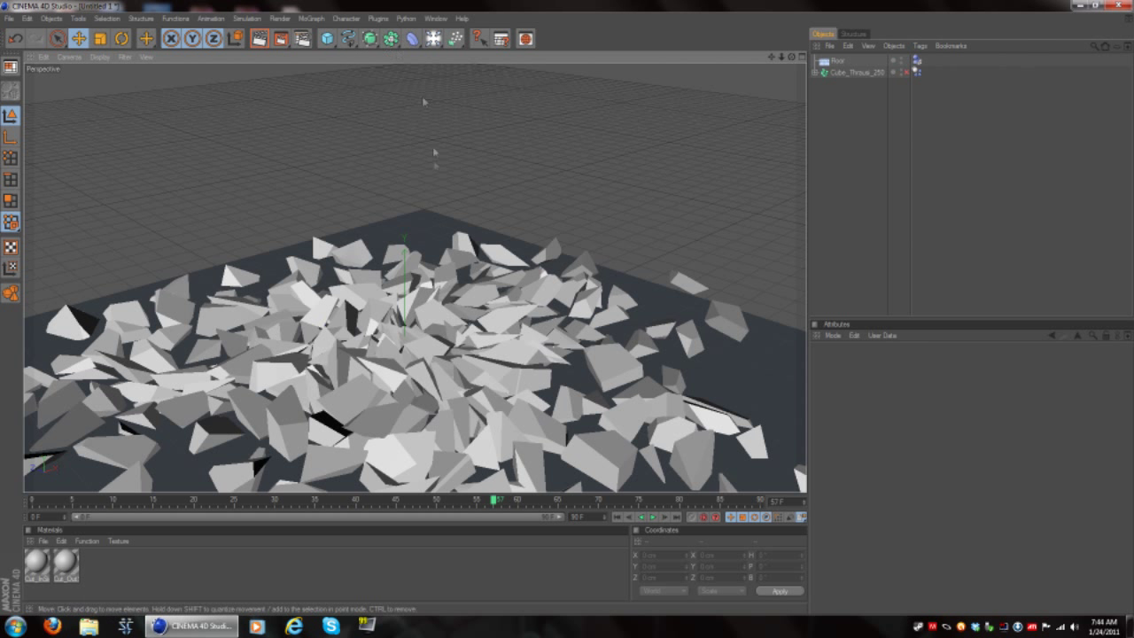
pyautogui.moveTo(493, 502); pyautogui.dragTo(2, 405)
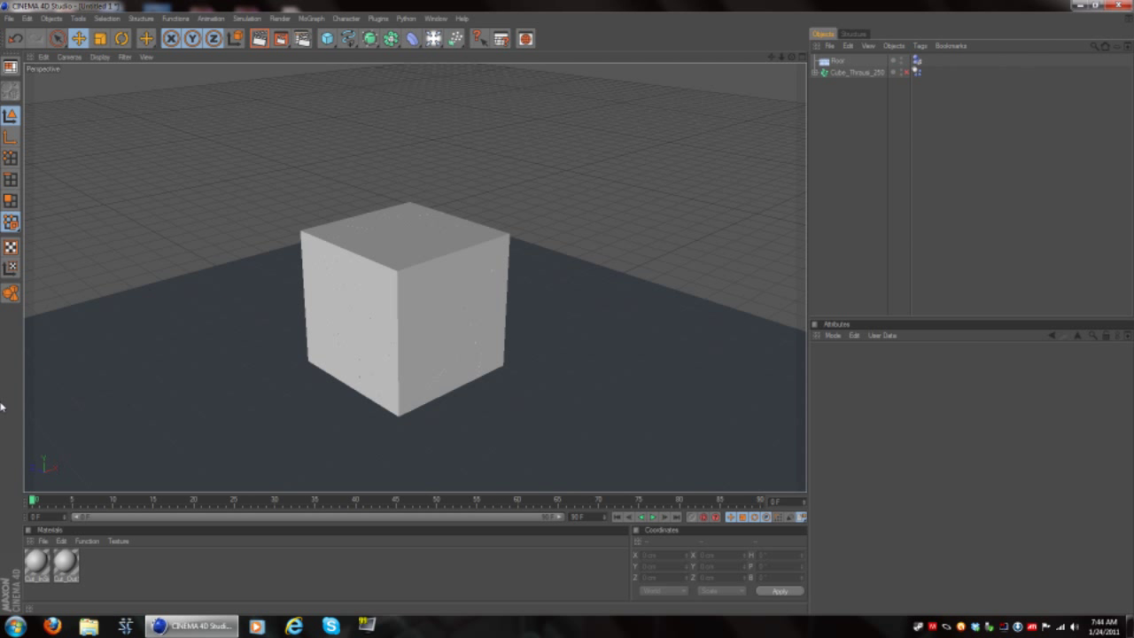
# Add a Sky object with Use Color set to On and a white display color, and render a preview of the view
pyautogui.click(433, 39)
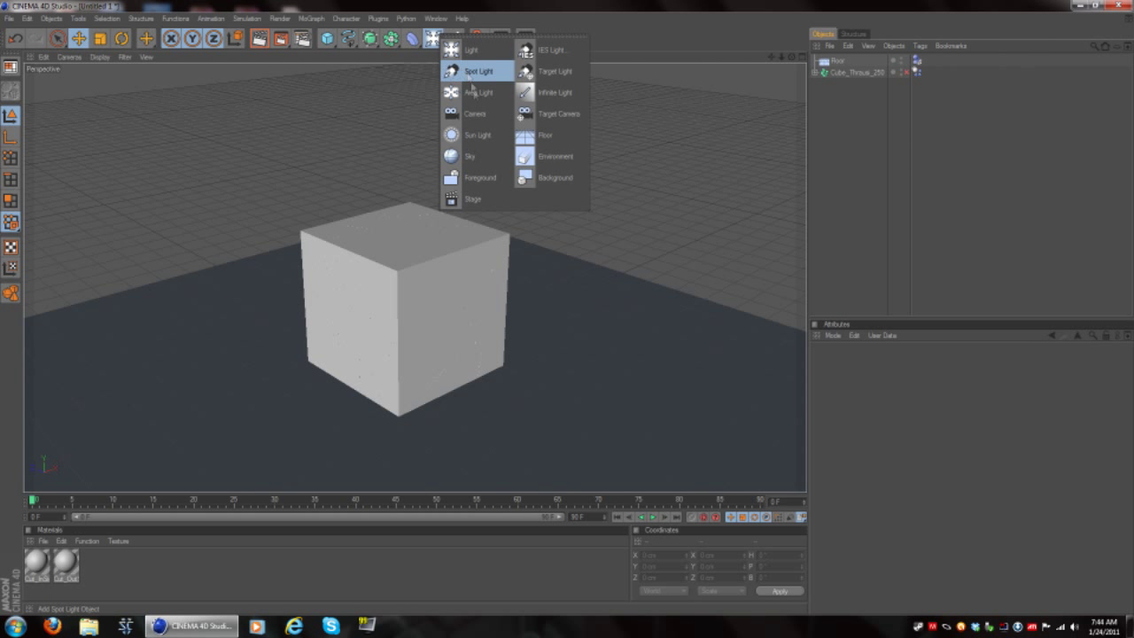
pyautogui.click(481, 156)
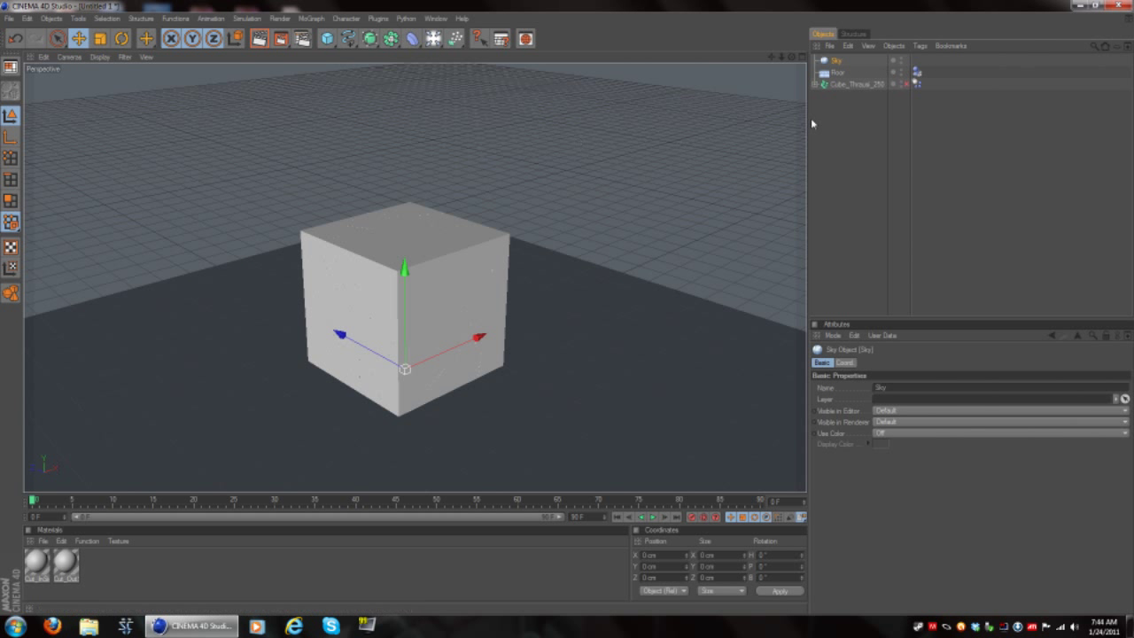
pyautogui.doubleClick(826, 63)
pyautogui.click(897, 434)
pyautogui.click(838, 475)
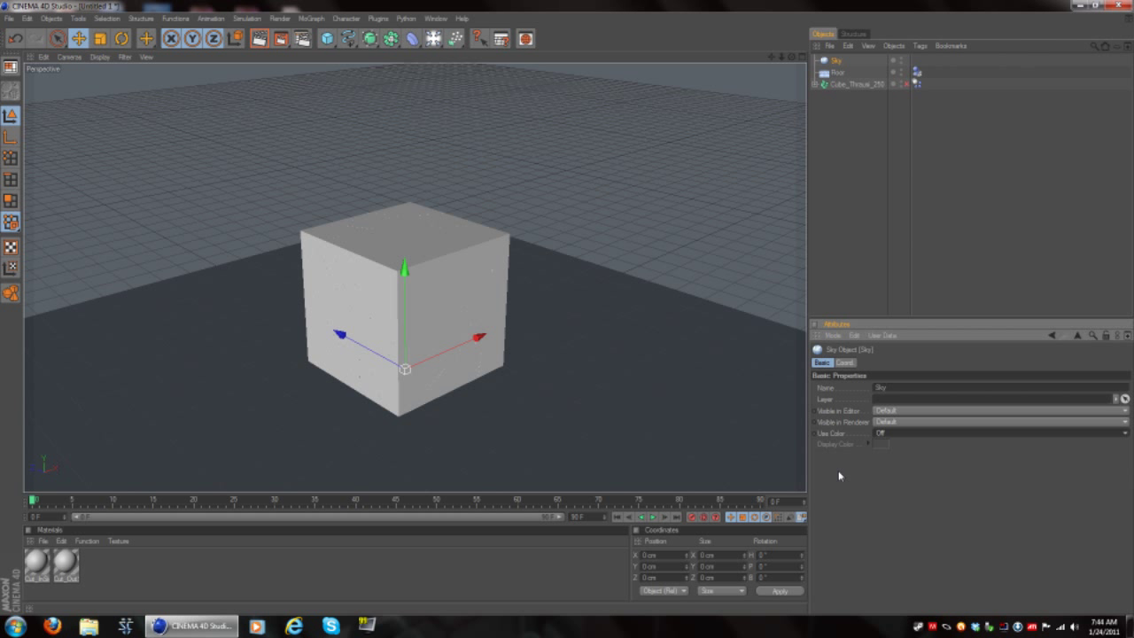
pyautogui.click(908, 434)
pyautogui.click(909, 468)
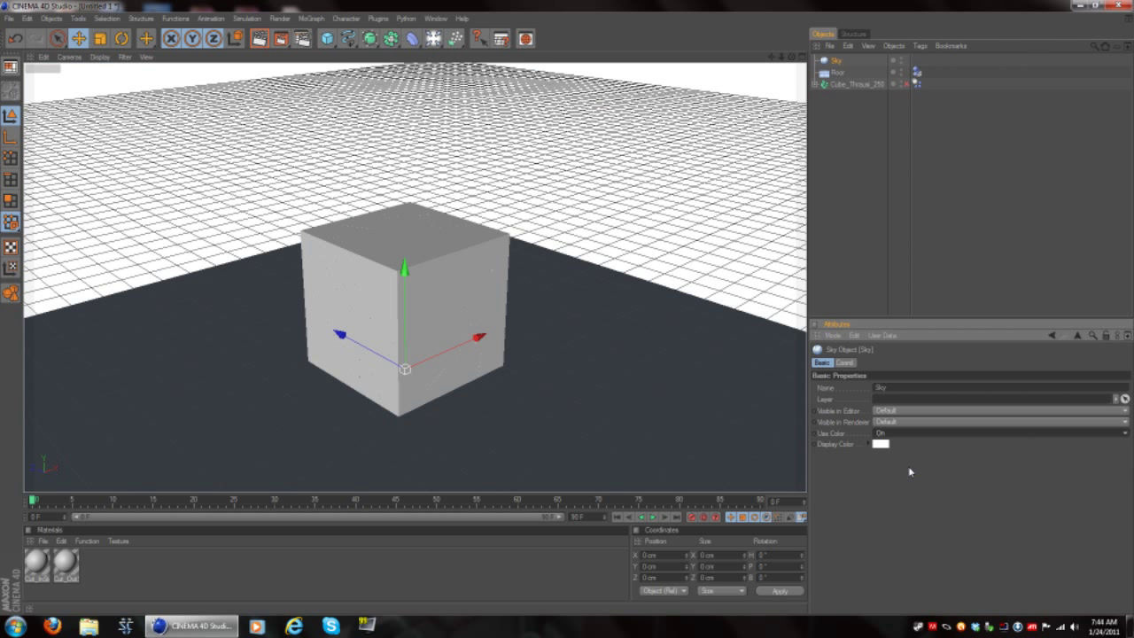
pyautogui.click(259, 39)
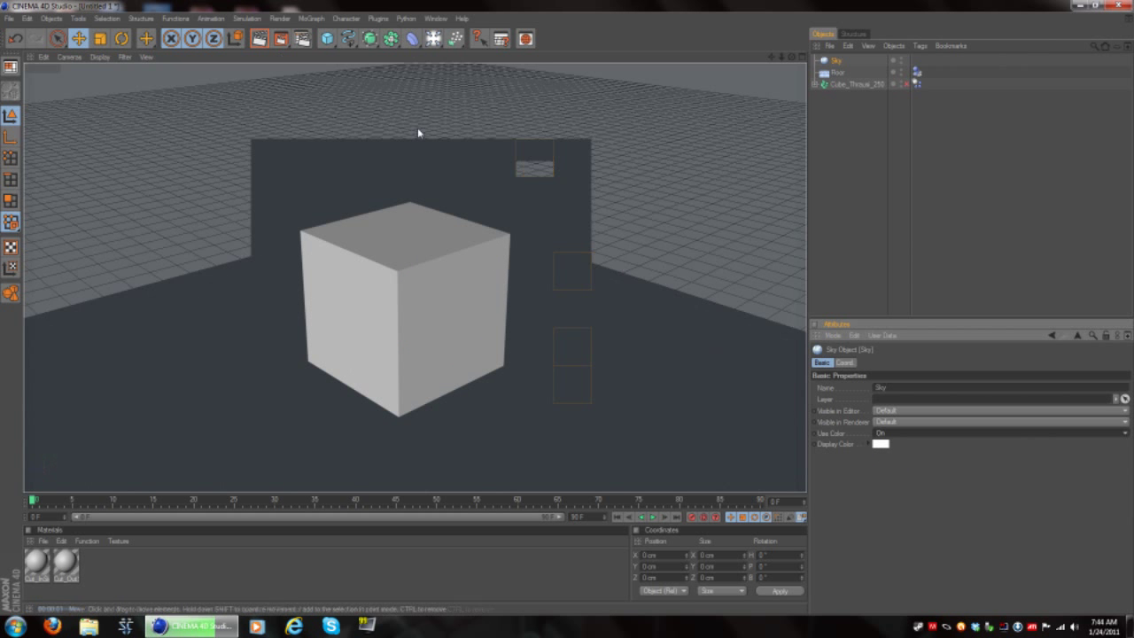
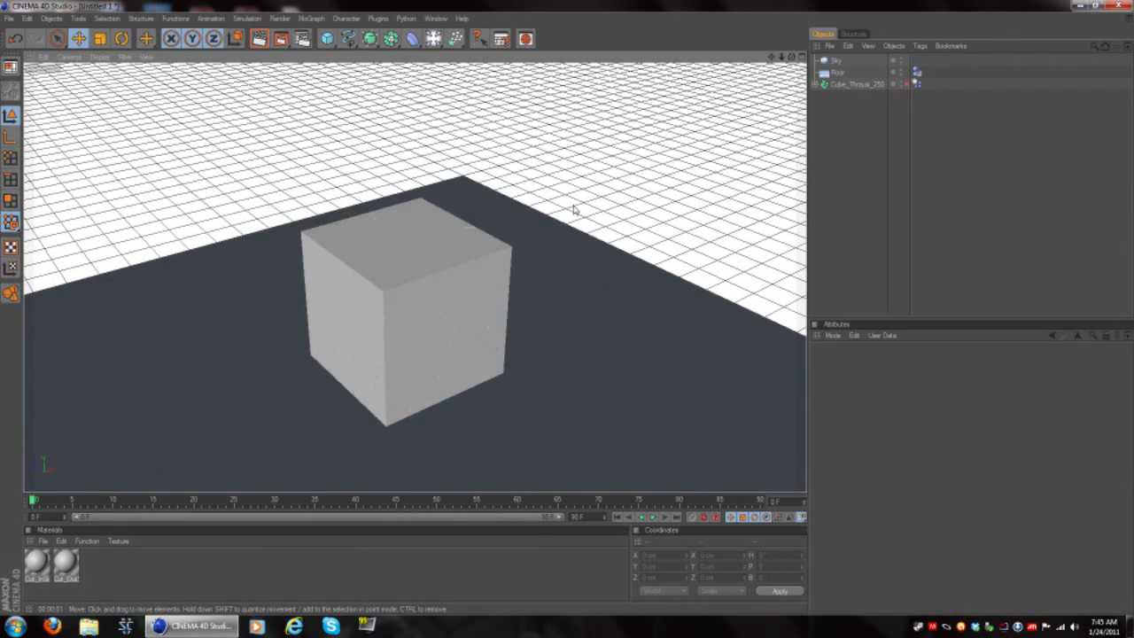
pyautogui.keyDown('alt'); pyautogui.moveTo(589, 212); pyautogui.dragTo(602, 164); pyautogui.keyUp('alt')
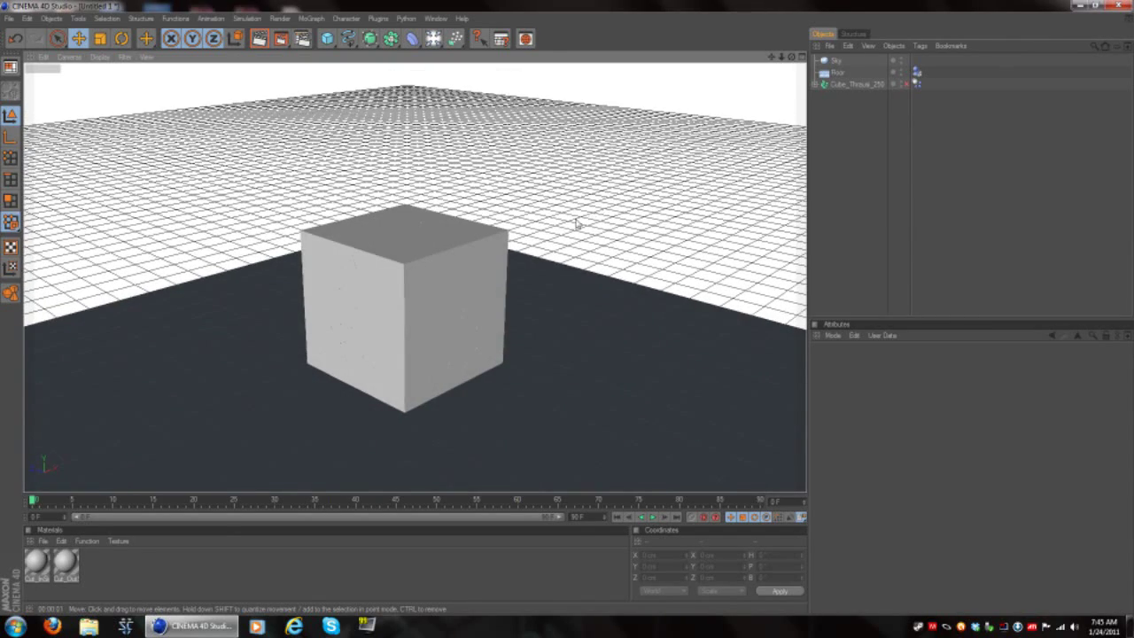
# Add a MoText object, raise it above the cube to a Y position of about 475 cm, and set its text to Tutorial
pyautogui.click(313, 20)
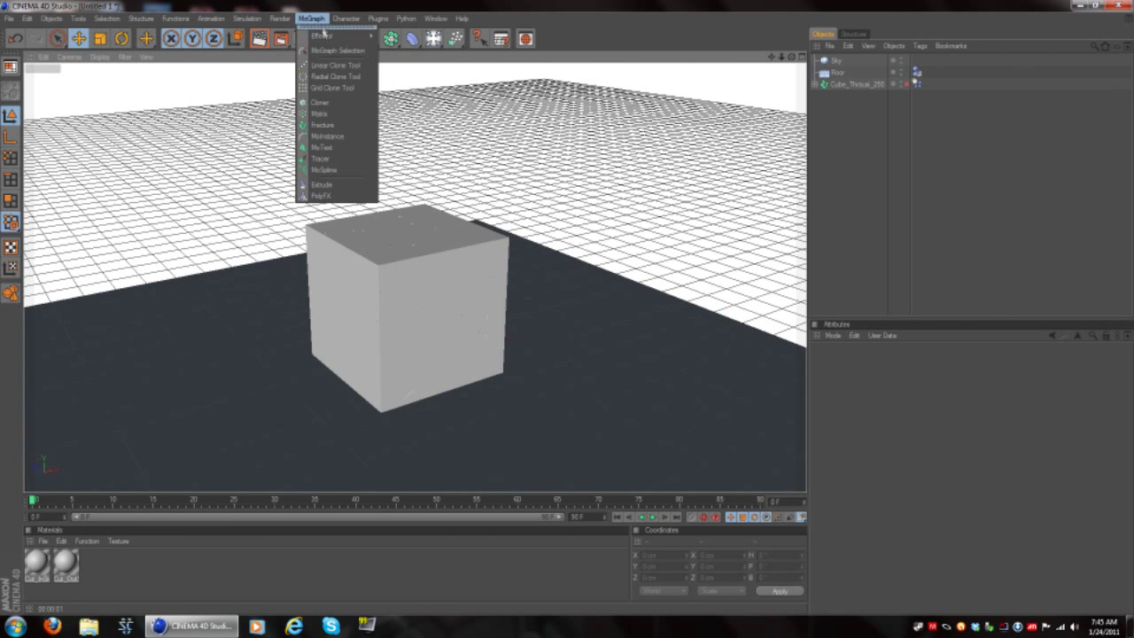
pyautogui.click(349, 148)
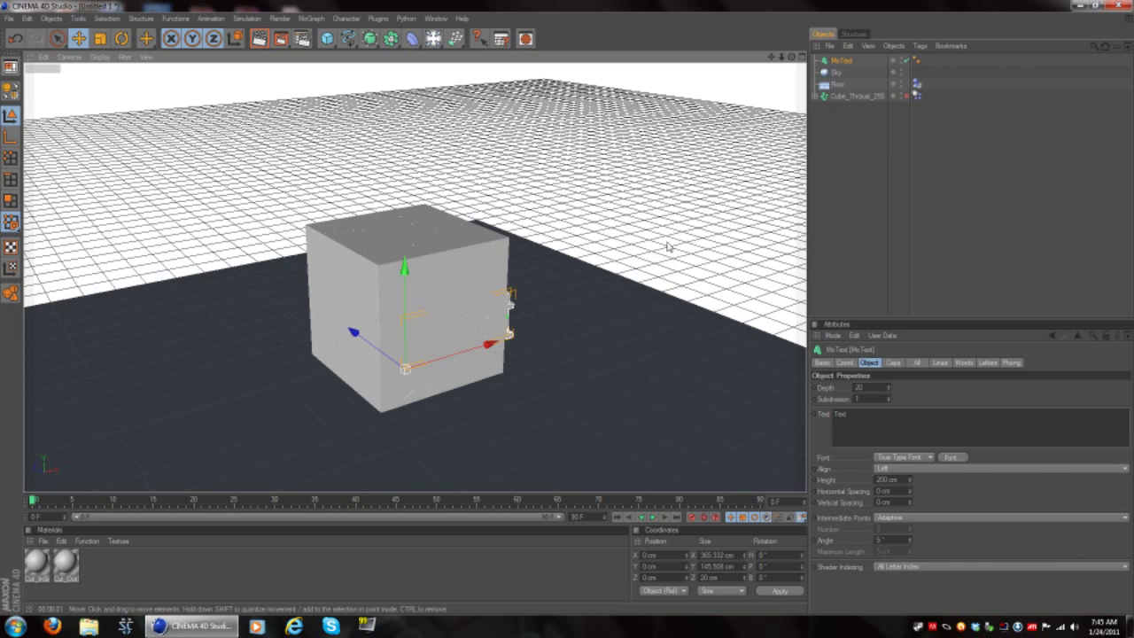
pyautogui.keyDown('alt'); pyautogui.moveTo(651, 235); pyautogui.dragTo(408, 96); pyautogui.keyUp('alt')
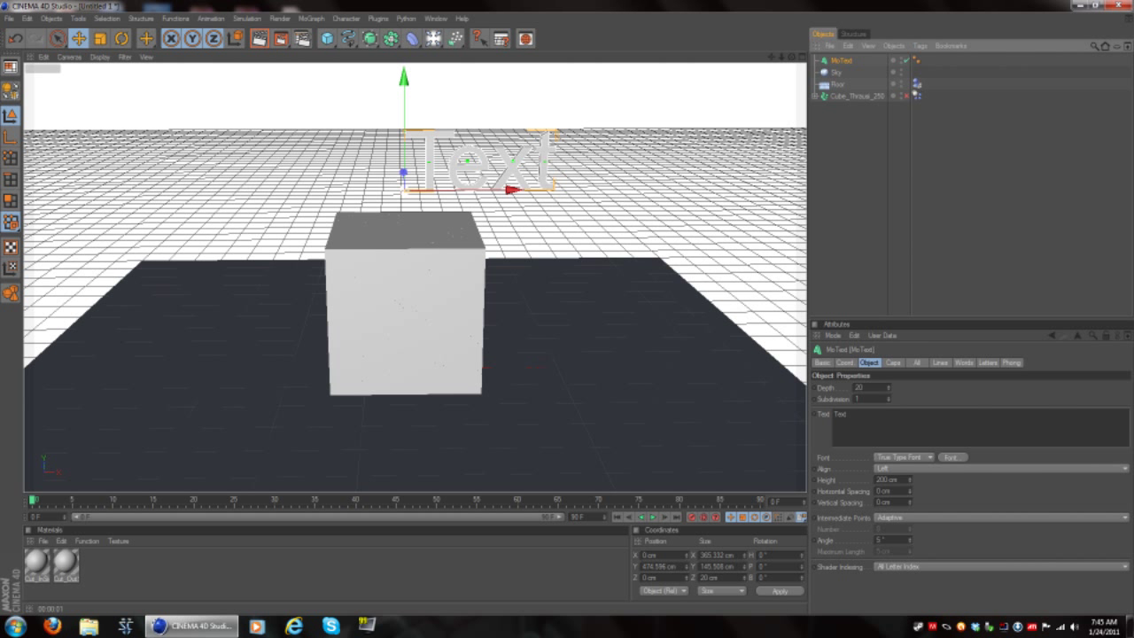
pyautogui.doubleClick(840, 414)
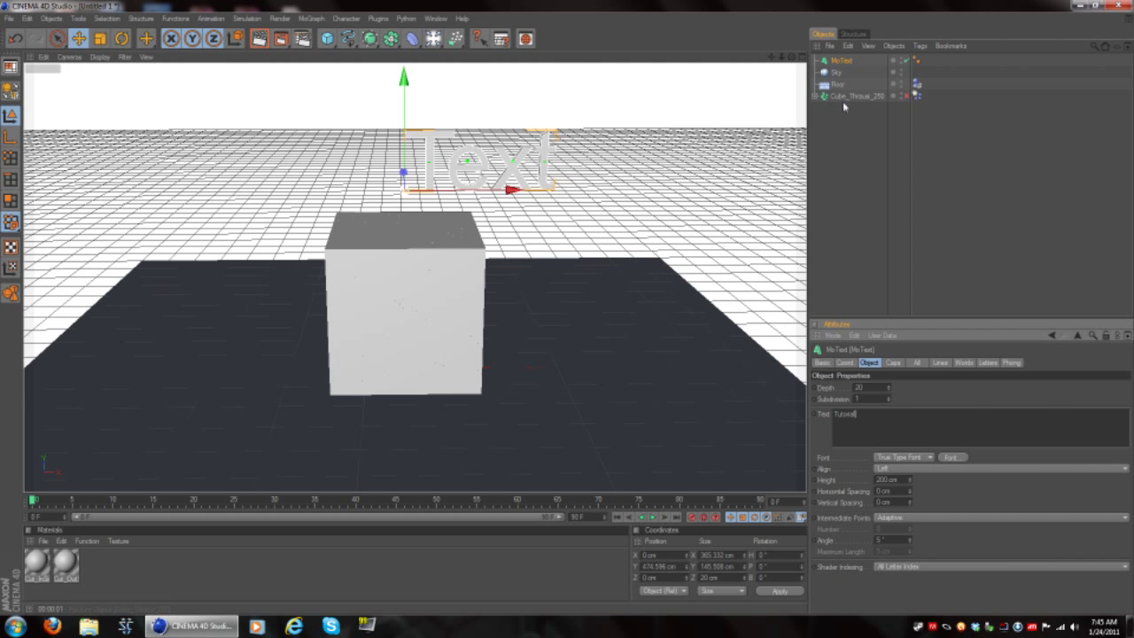
# Change the MoText font to the blocky typeface listed just after N-Gage, in Regular style
pyautogui.click(949, 457)
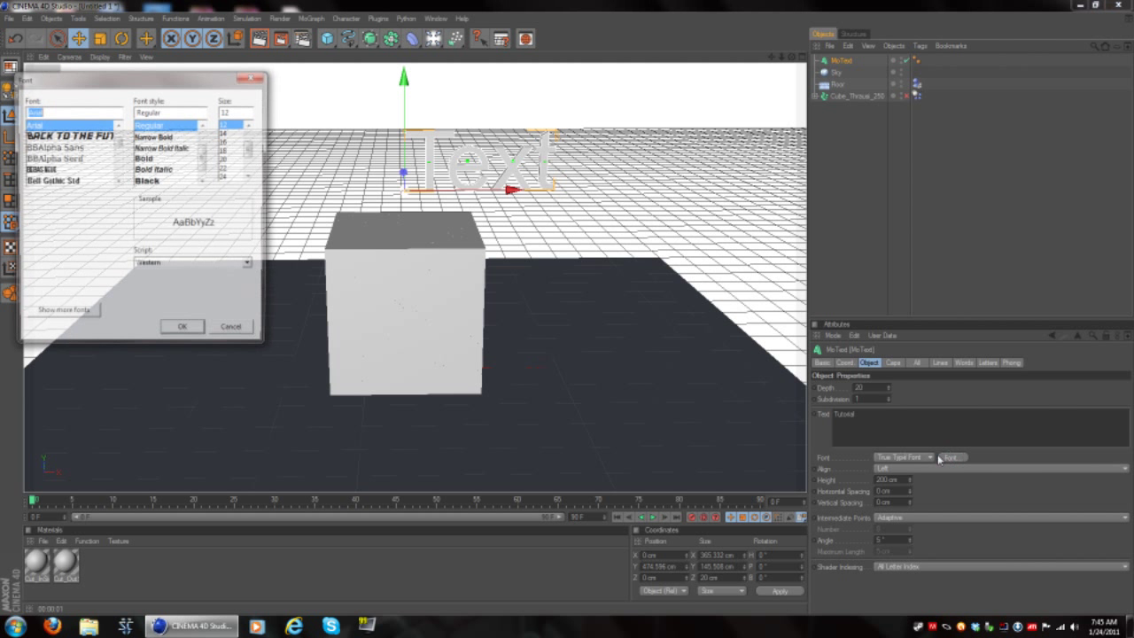
pyautogui.moveTo(116, 142); pyautogui.dragTo(118, 163)
pyautogui.click(40, 147)
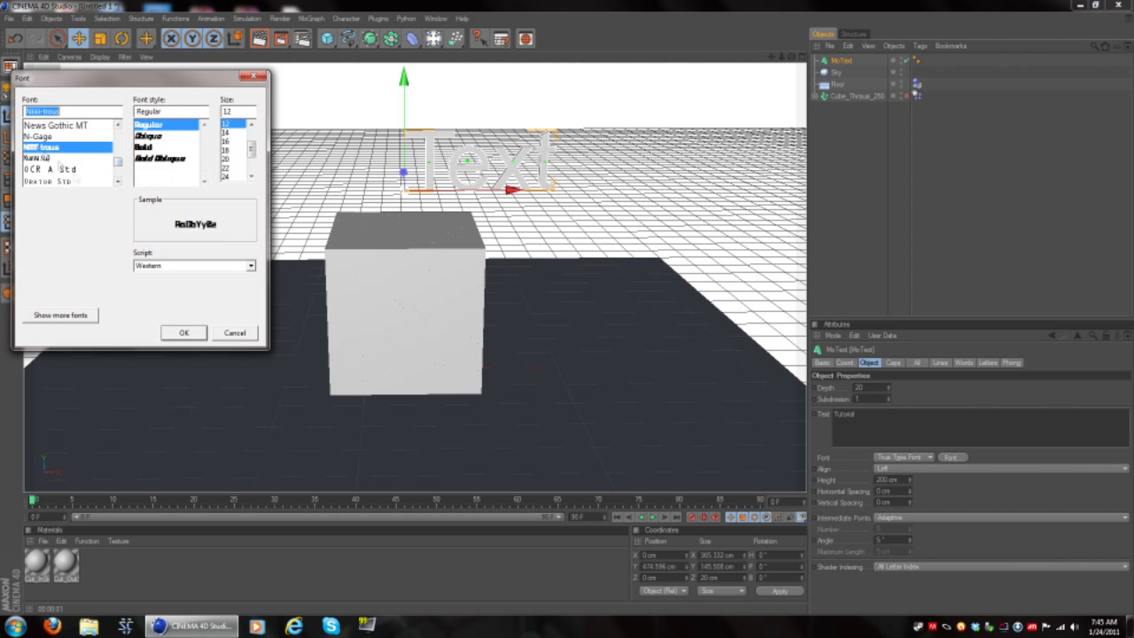
pyautogui.click(186, 333)
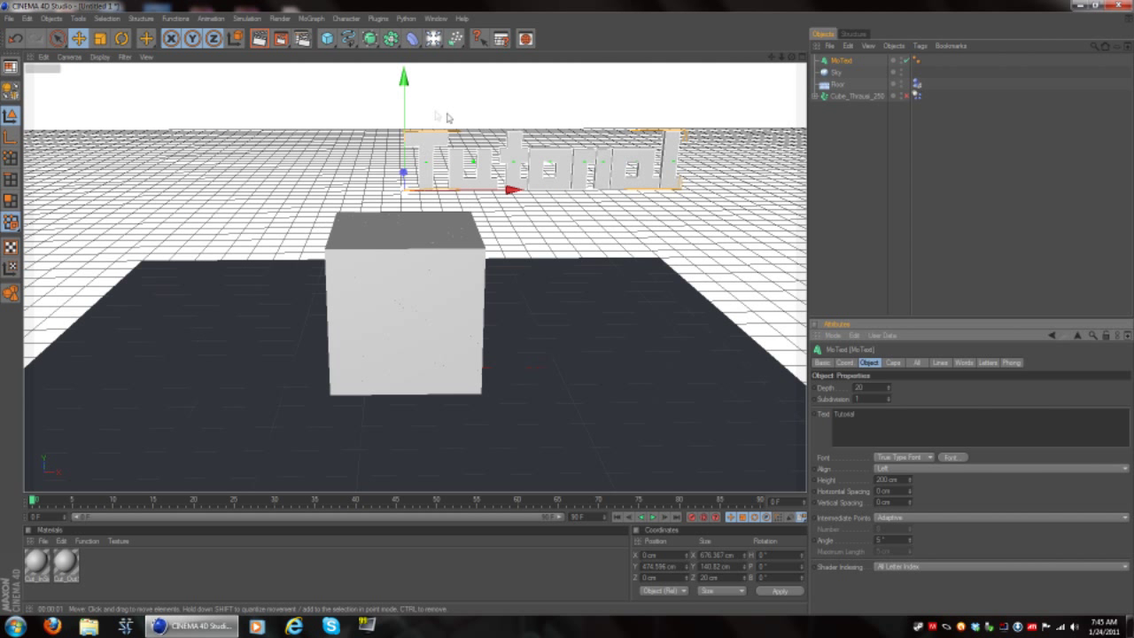
# Scale the Tutorial text down to about 318 cm wide and move it inside the cube, at about X -164 cm and Y 128 cm
pyautogui.moveTo(447, 118); pyautogui.dragTo(320, 118)
pyautogui.click(101, 38)
pyautogui.moveTo(399, 198); pyautogui.dragTo(392, 191)
pyautogui.click(84, 46)
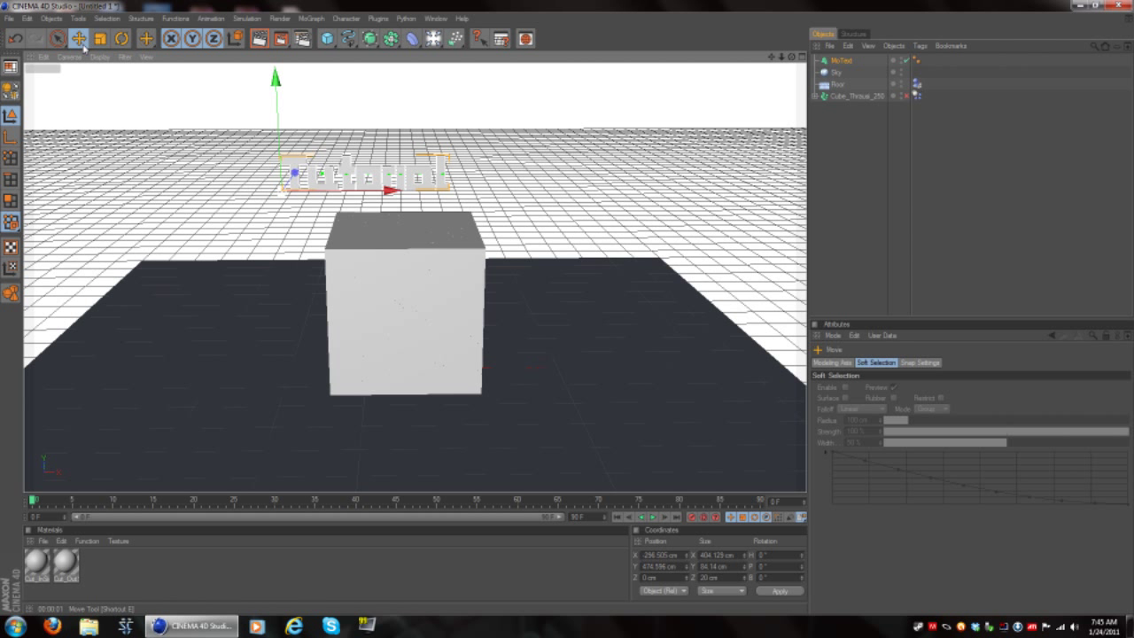
pyautogui.moveTo(390, 190)
pyautogui.mouseDown()
pyautogui.moveTo(430, 190)
pyautogui.moveTo(409, 191)
pyautogui.mouseUp()
pyautogui.press('t')
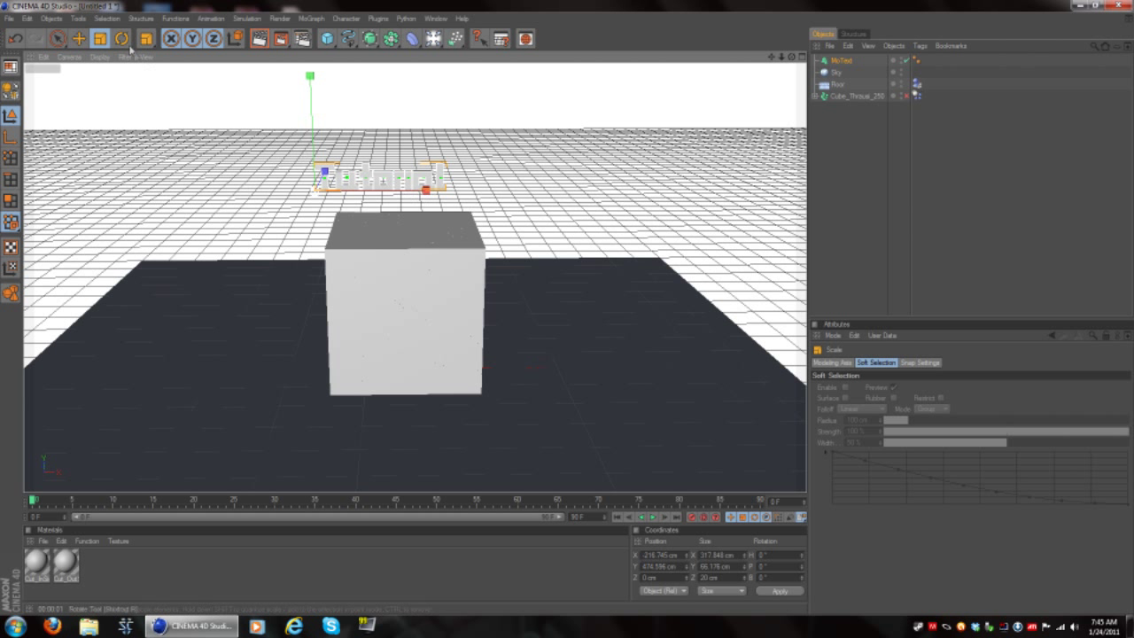
pyautogui.click(78, 38)
pyautogui.moveTo(423, 177); pyautogui.dragTo(430, 177)
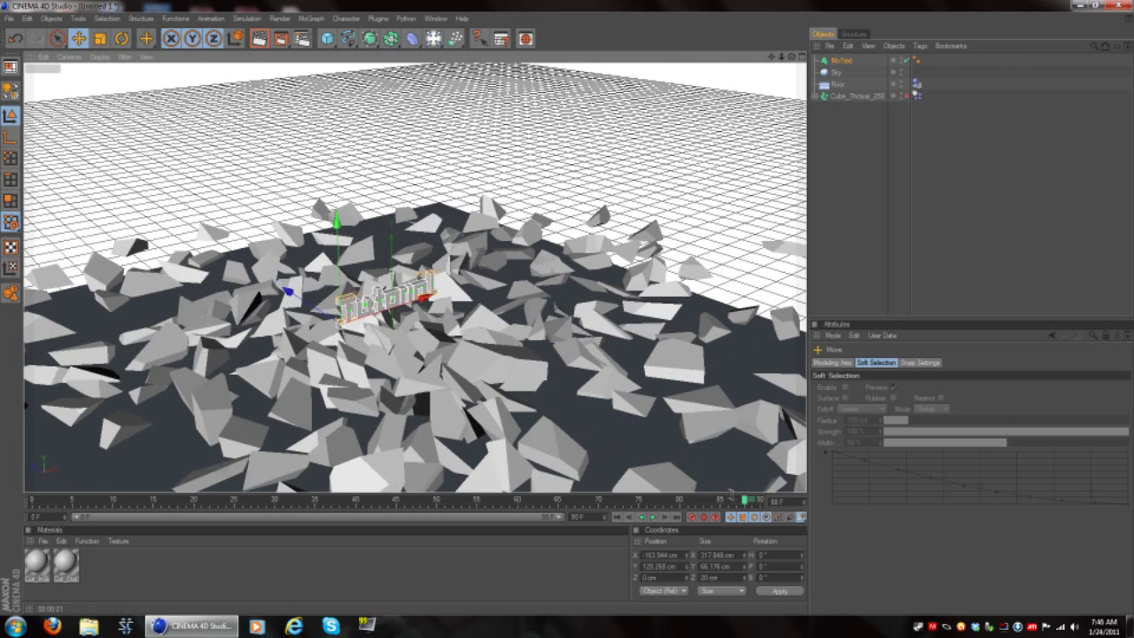
# Return the timeline to frame 0 and add a Camera from a low, angled view of the cube and floor
pyautogui.moveTo(747, 503); pyautogui.dragTo(1, 469)
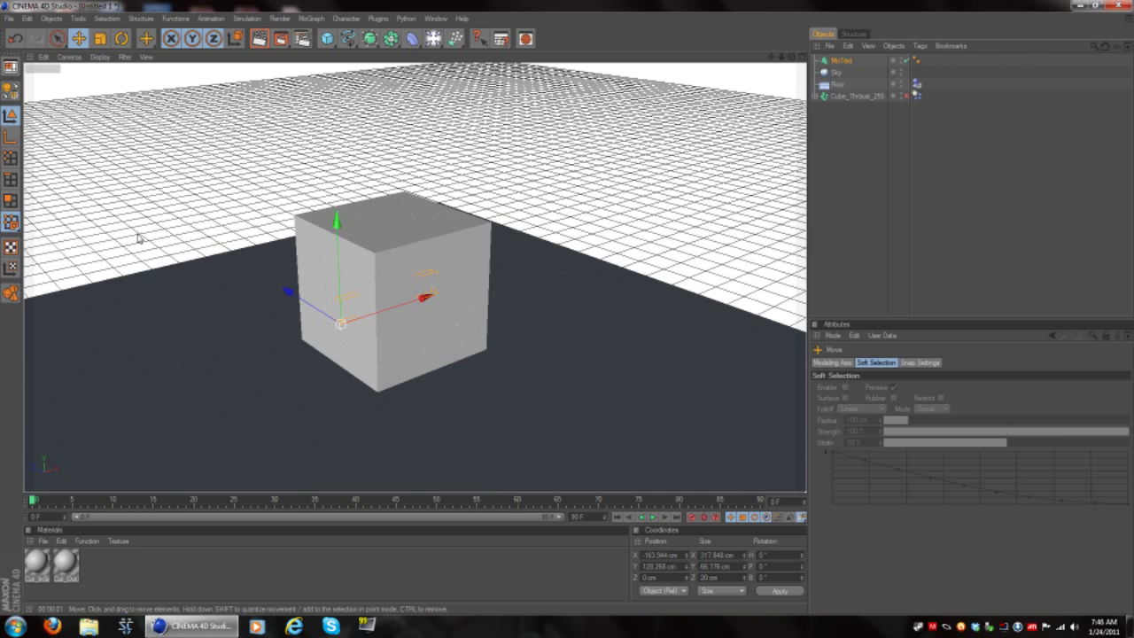
pyautogui.keyDown('alt'); pyautogui.moveTo(171, 209); pyautogui.dragTo(211, 179); pyautogui.keyUp('alt')
pyautogui.keyDown('alt'); pyautogui.moveTo(451, 307); pyautogui.dragTo(372, 353); pyautogui.keyUp('alt')
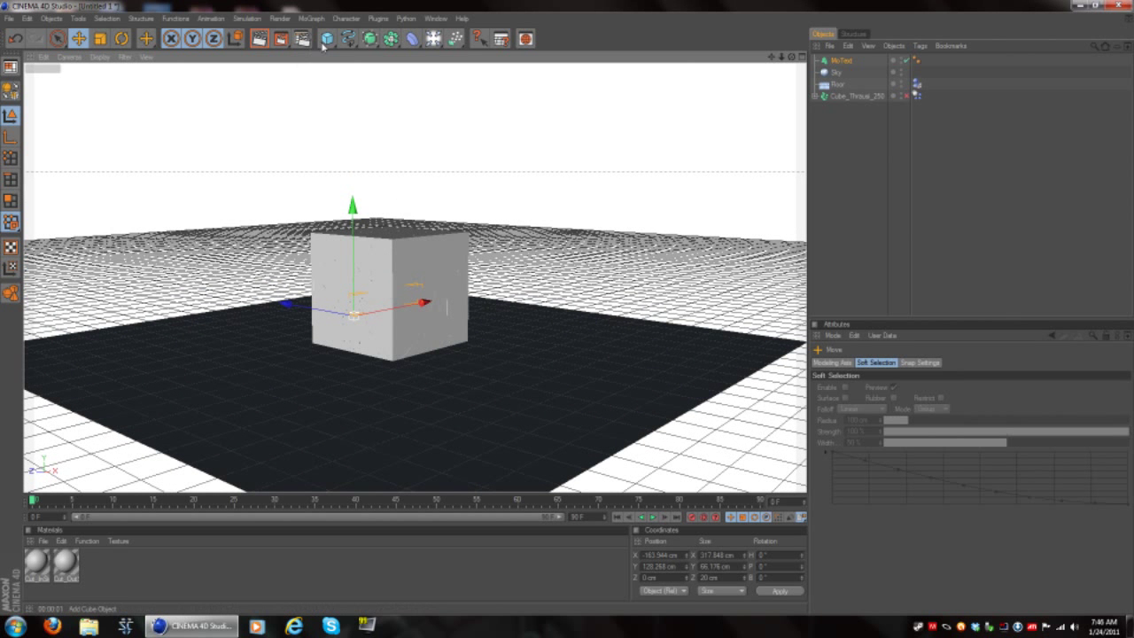
pyautogui.moveTo(433, 41); pyautogui.dragTo(479, 119)
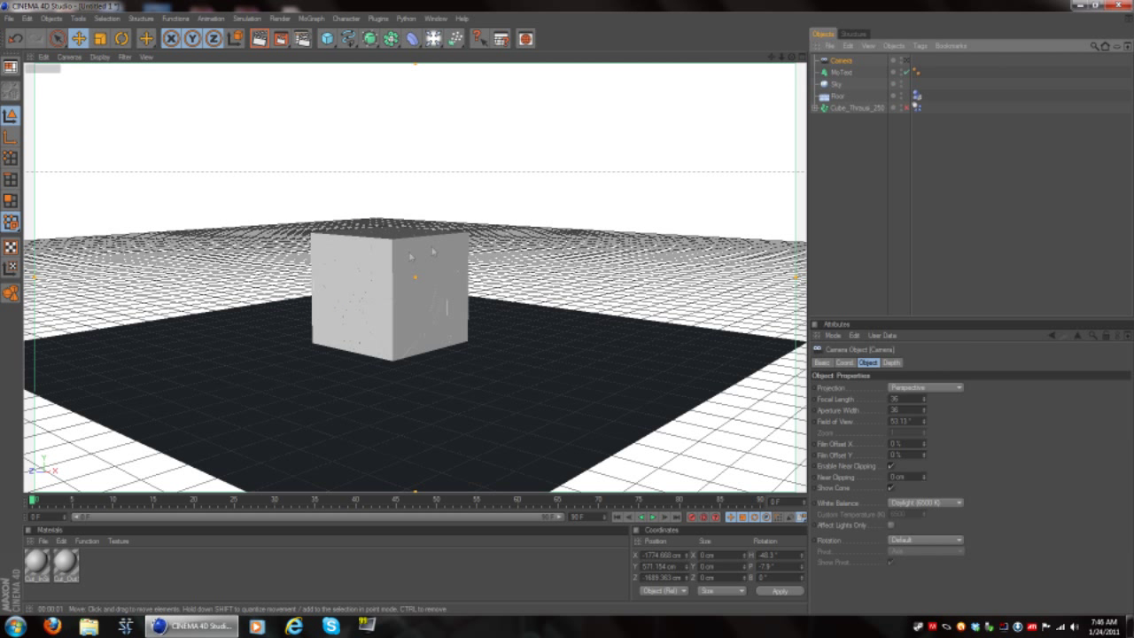
# Inspect the camera's placement from outside, and switch the viewport to look through the scene Camera
pyautogui.scroll(-4, 283, 289)
pyautogui.keyDown('alt'); pyautogui.moveTo(213, 205); pyautogui.dragTo(221, 232); pyautogui.keyUp('alt')
pyautogui.keyDown('alt'); pyautogui.moveTo(364, 241); pyautogui.dragTo(202, 204); pyautogui.keyUp('alt')
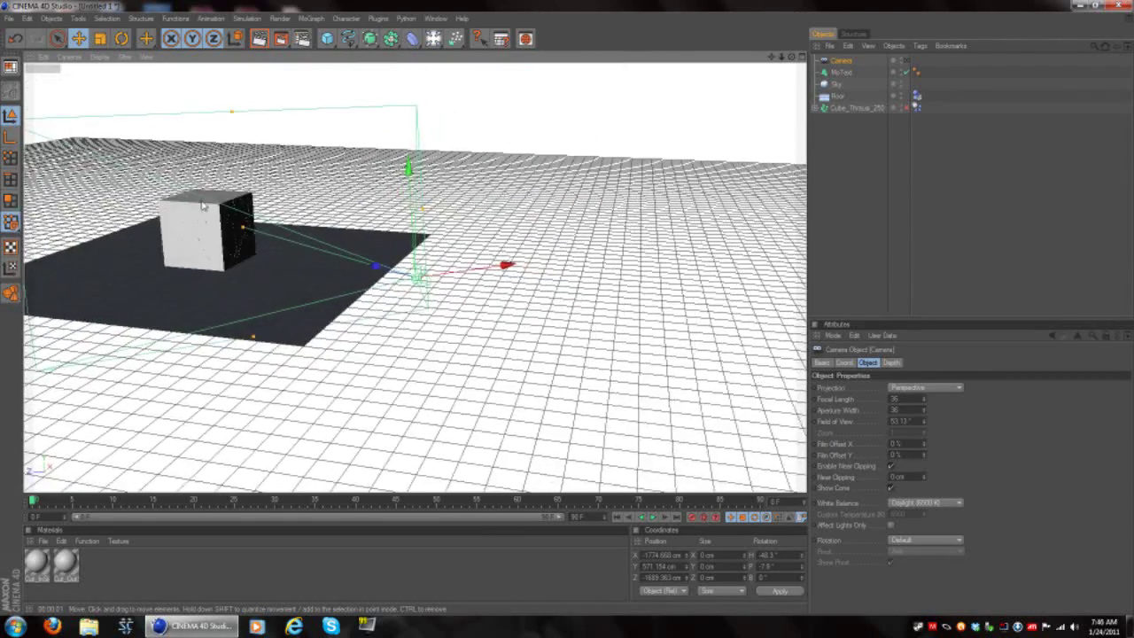
pyautogui.moveTo(494, 233)
pyautogui.keyDown('alt'); pyautogui.mouseDown()
pyautogui.moveTo(350, 231)
pyautogui.moveTo(359, 249)
pyautogui.moveTo(489, 231)
pyautogui.mouseUp(); pyautogui.keyUp('alt')
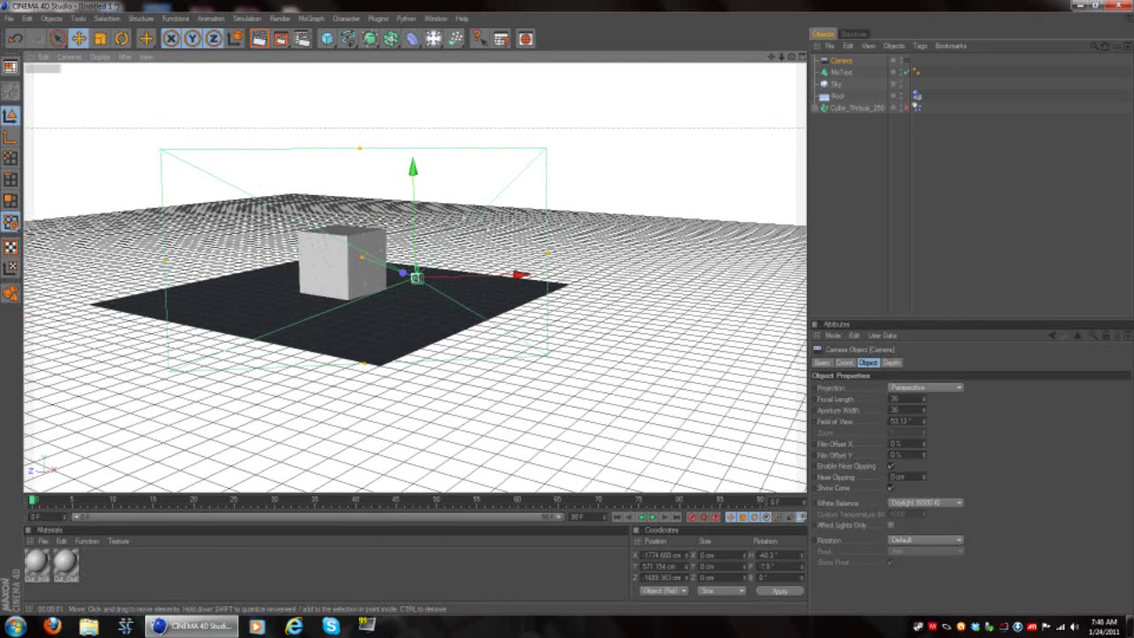
pyautogui.click(69, 57)
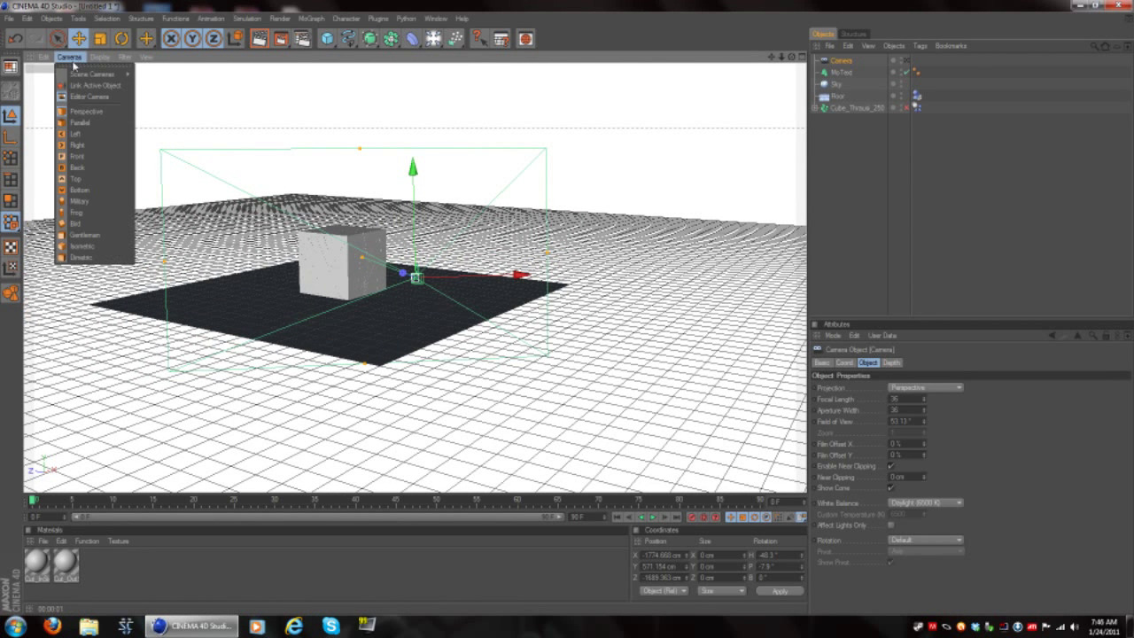
pyautogui.moveTo(84, 76)
pyautogui.click(146, 74)
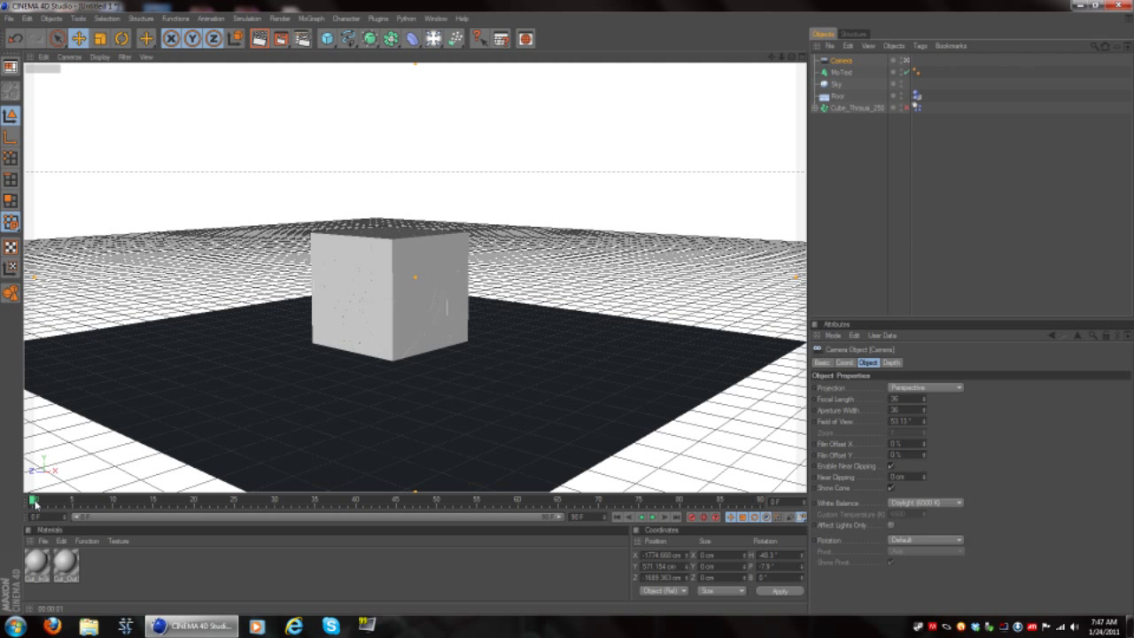
# Keyframe the Camera's wide starting view at frame 0, and a close view over the shattering cube at frame 75, pitched about -16°
pyautogui.moveTo(34, 503); pyautogui.dragTo(5, 512)
pyautogui.moveTo(34, 502); pyautogui.dragTo(329, 510)
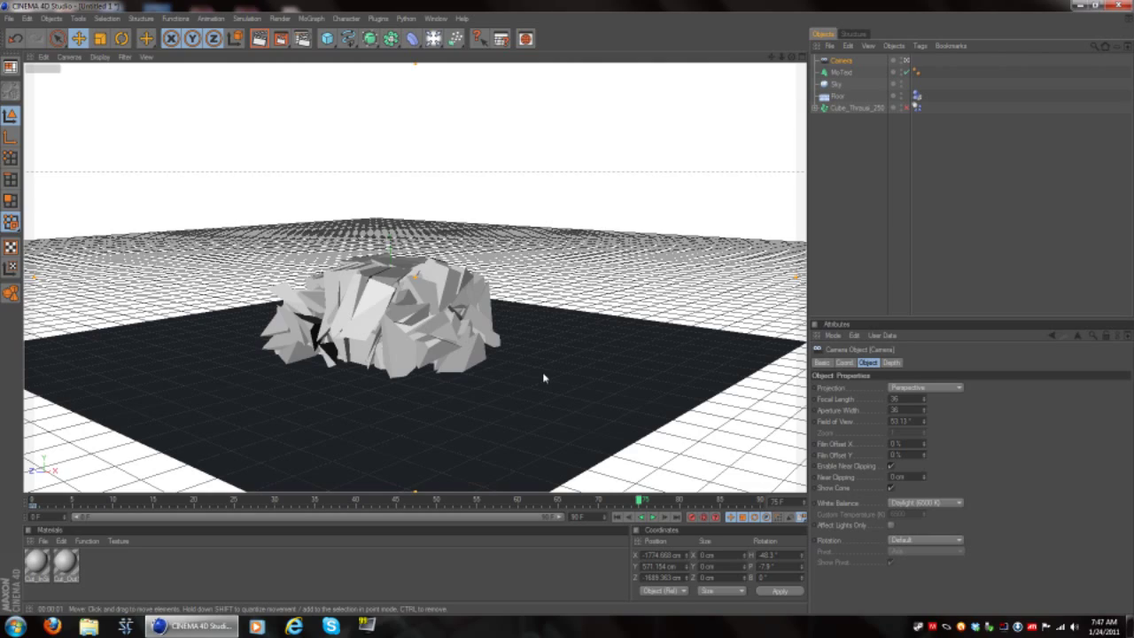
pyautogui.scroll(10, 544, 378)
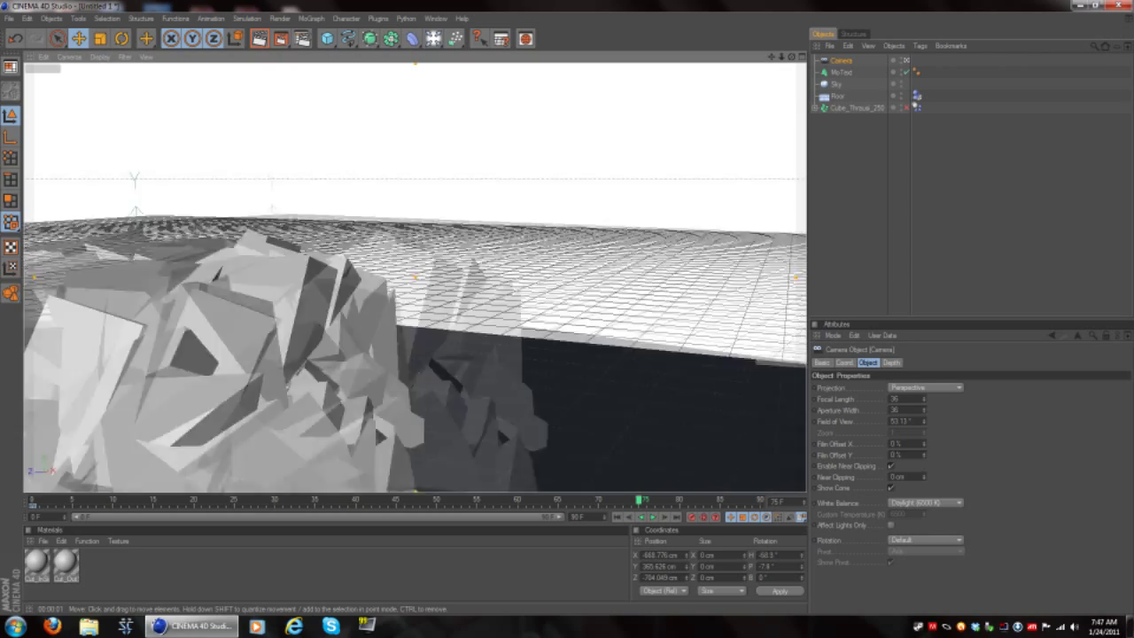
pyautogui.keyDown('alt'); pyautogui.moveTo(642, 319); pyautogui.dragTo(676, 350); pyautogui.keyUp('alt')
pyautogui.keyDown('alt'); pyautogui.moveTo(665, 294); pyautogui.dragTo(620, 305); pyautogui.keyUp('alt')
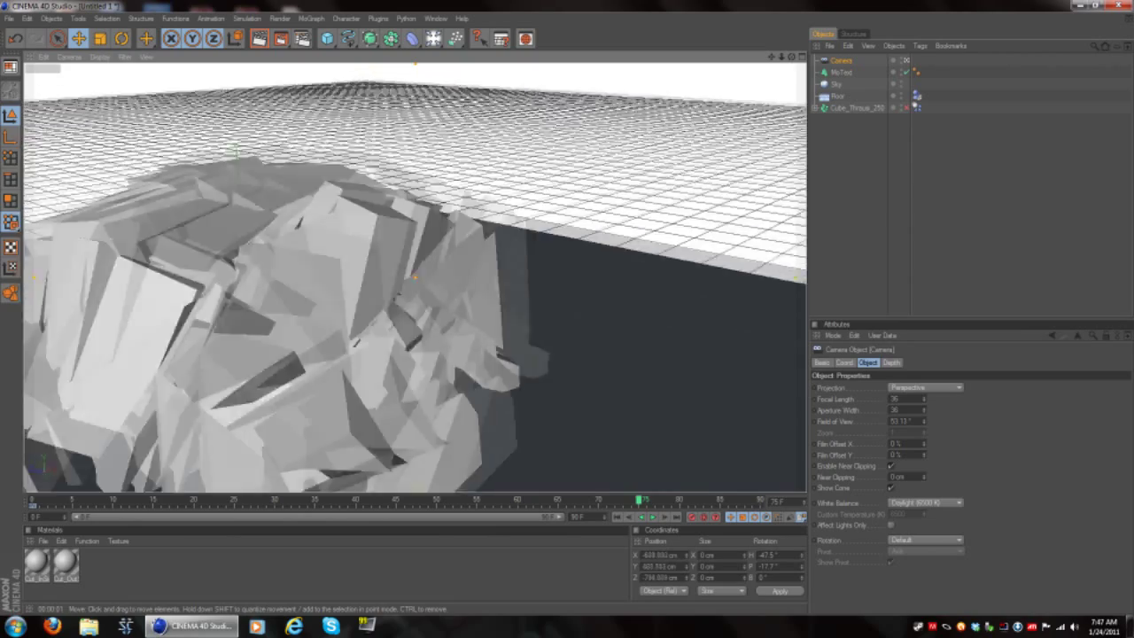
pyautogui.keyDown('alt'); pyautogui.moveTo(665, 289); pyautogui.dragTo(532, 337, button='middle'); pyautogui.keyUp('alt')
pyautogui.scroll(6, 276, 381)
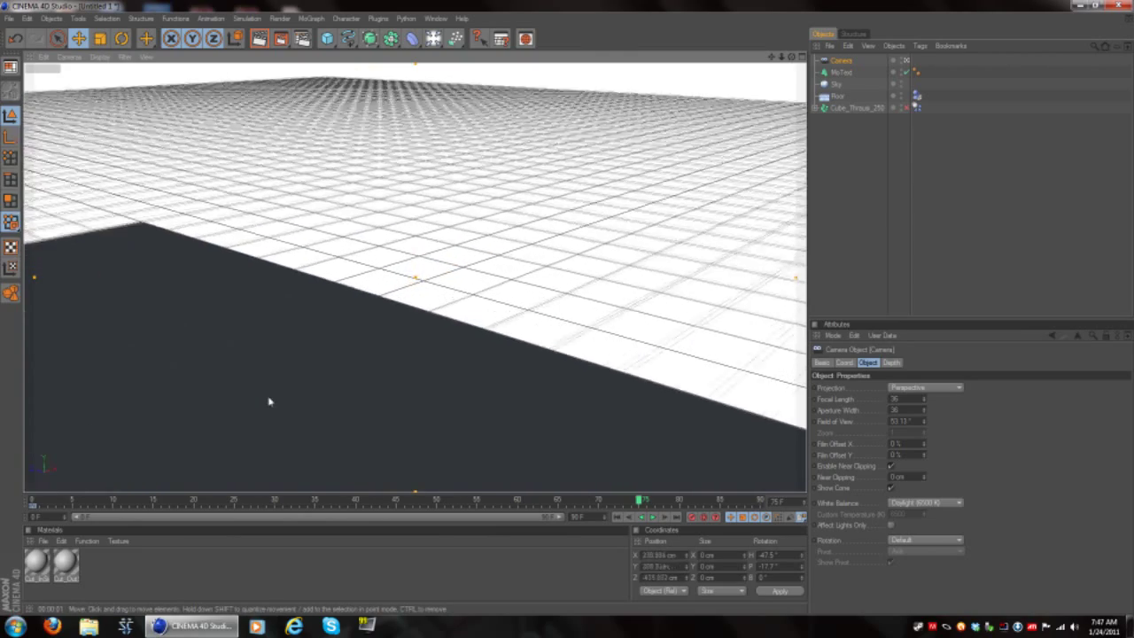
pyautogui.scroll(3, 269, 401)
pyautogui.keyDown('alt'); pyautogui.moveTo(268, 401); pyautogui.dragTo(46, 380); pyautogui.keyUp('alt')
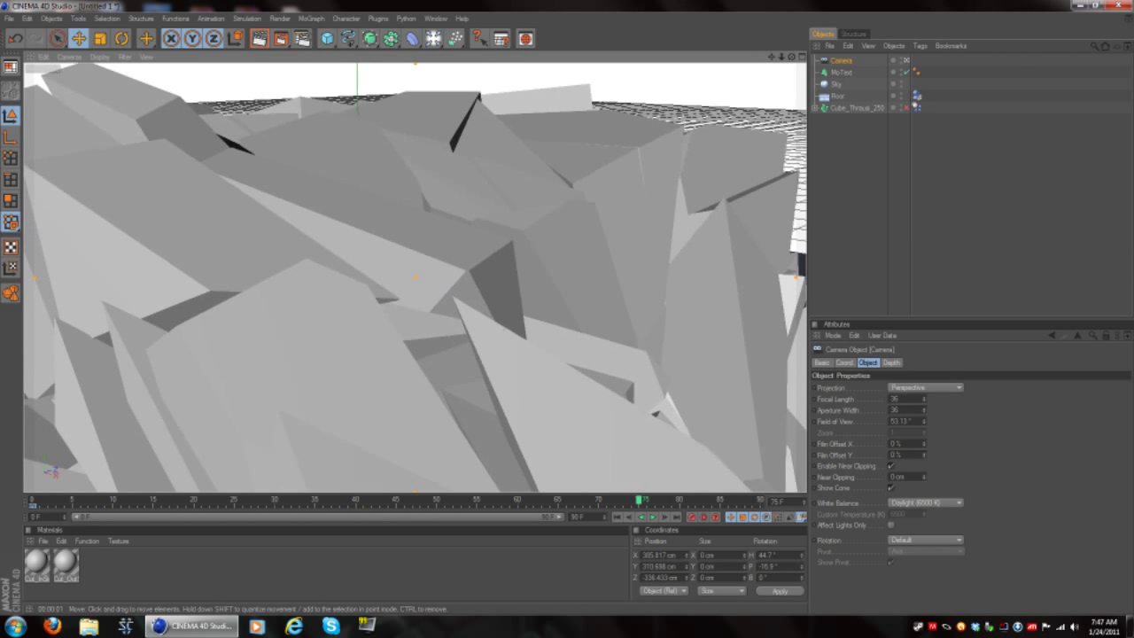
pyautogui.keyDown('alt'); pyautogui.moveTo(487, 359); pyautogui.dragTo(509, 348); pyautogui.keyUp('alt')
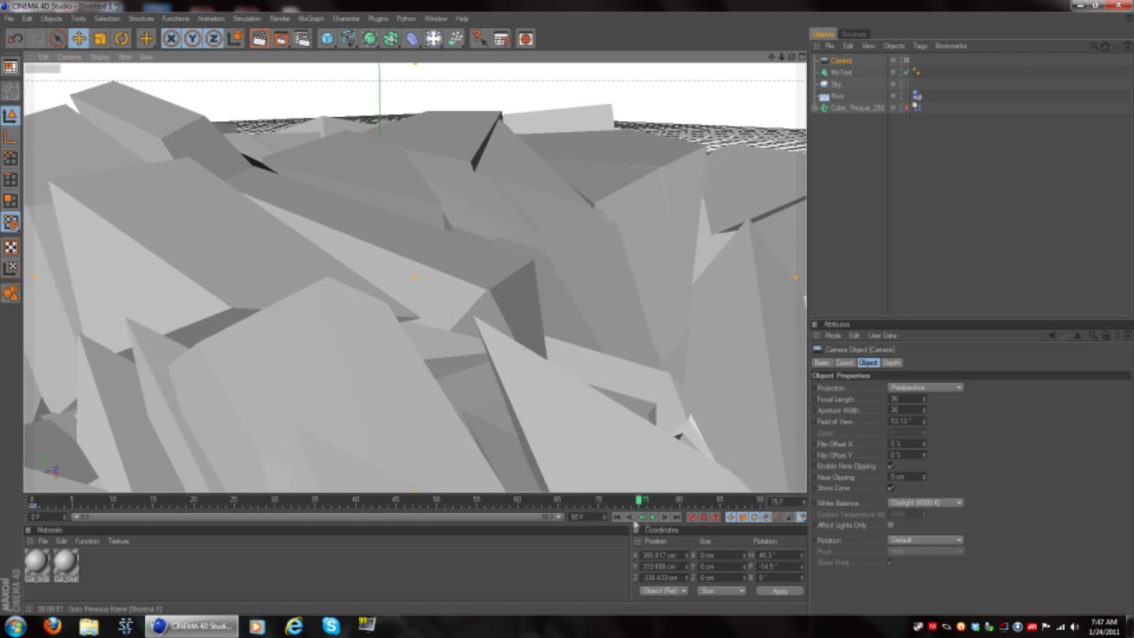
pyautogui.moveTo(527, 326)
pyautogui.keyDown('alt'); pyautogui.mouseDown()
pyautogui.moveTo(562, 332)
pyautogui.moveTo(528, 324)
pyautogui.mouseUp(); pyautogui.keyUp('alt')
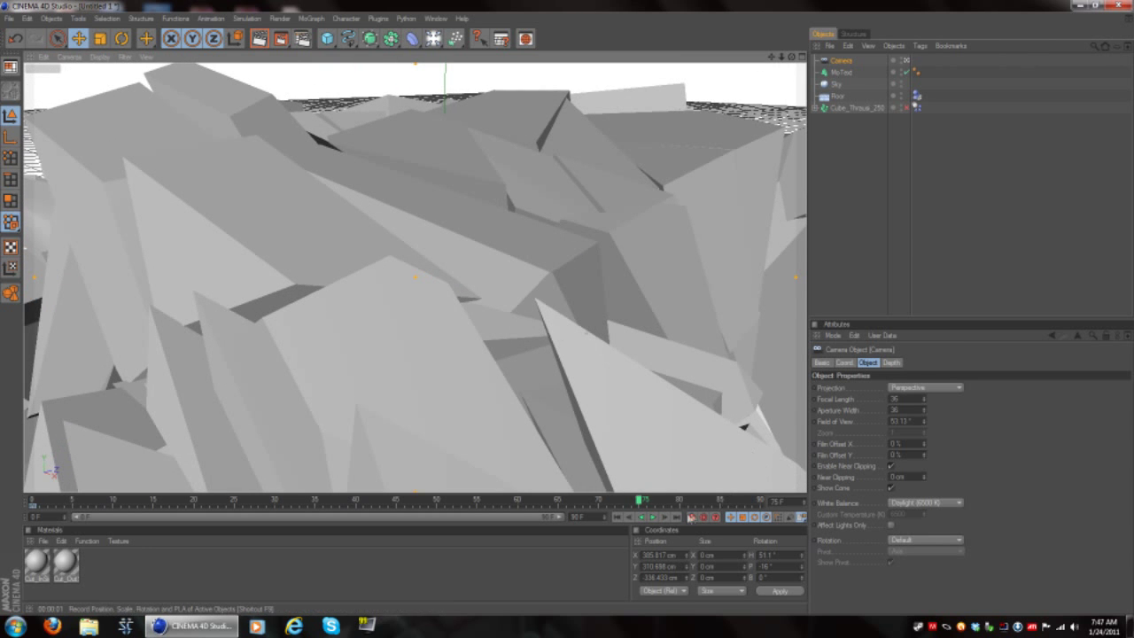
# Play the camera move from the first frame and check the shattered pieces around frame 83
pyautogui.click(617, 517)
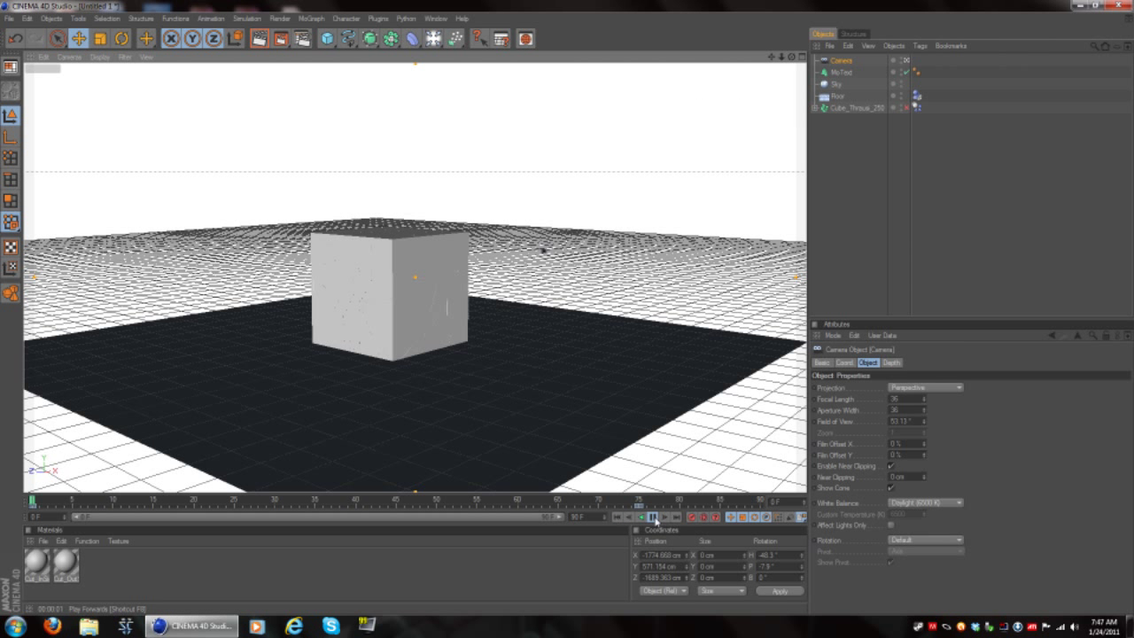
pyautogui.click(652, 519)
pyautogui.moveTo(57, 503); pyautogui.dragTo(705, 501)
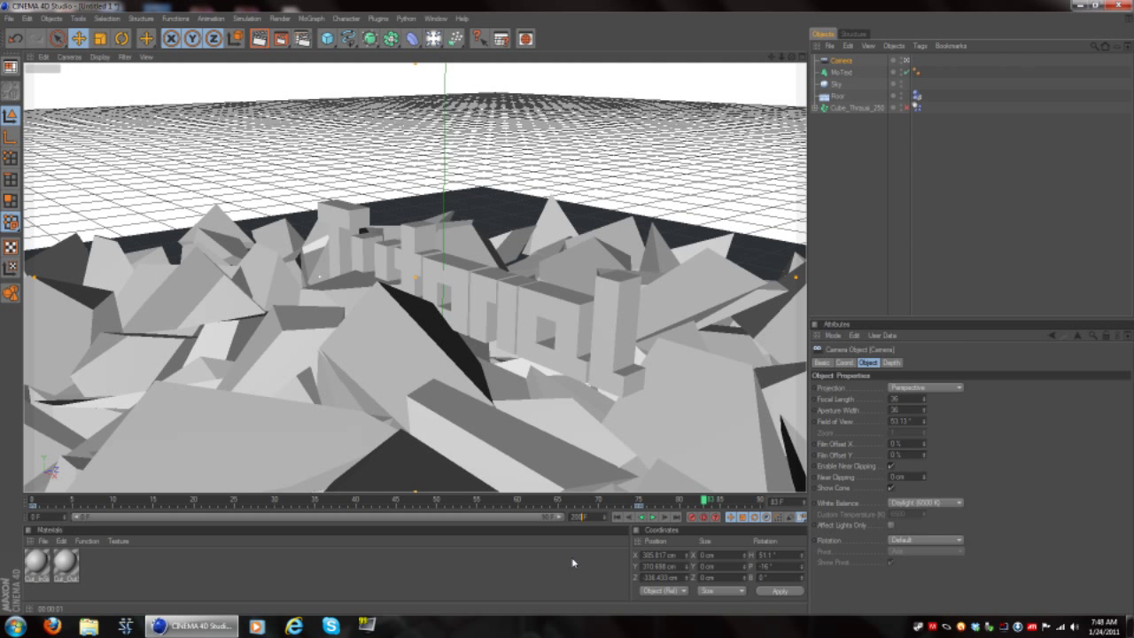
# Extend the animation to 200 frames, and keyframe the Camera close in front of the Tutorial letters at frame 110
pyautogui.press('Return')
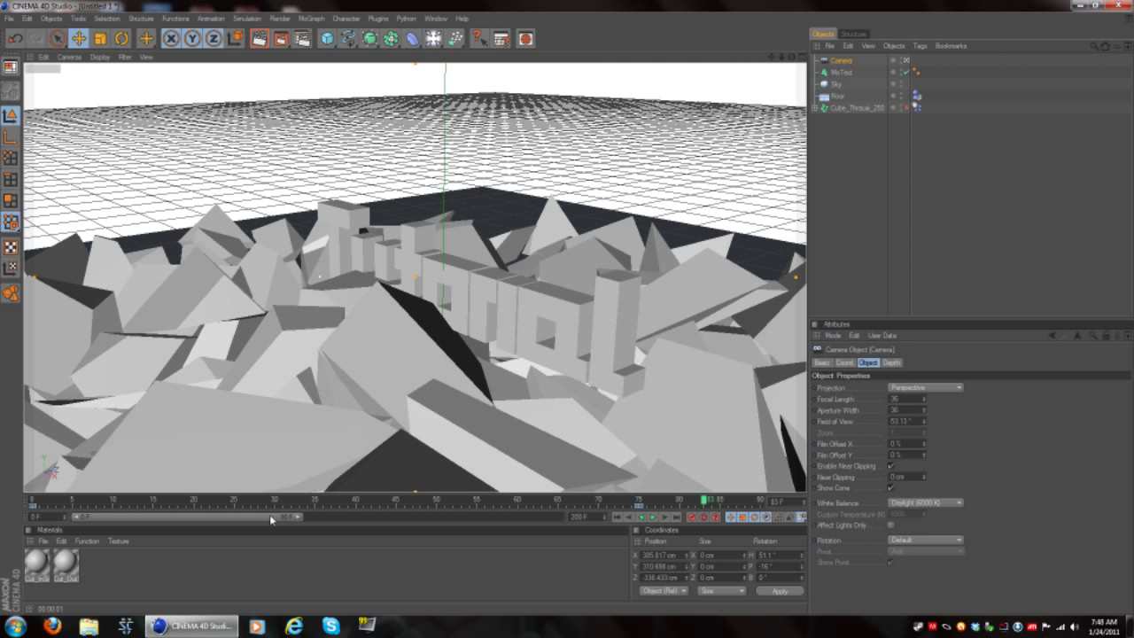
pyautogui.moveTo(270, 515); pyautogui.dragTo(553, 502)
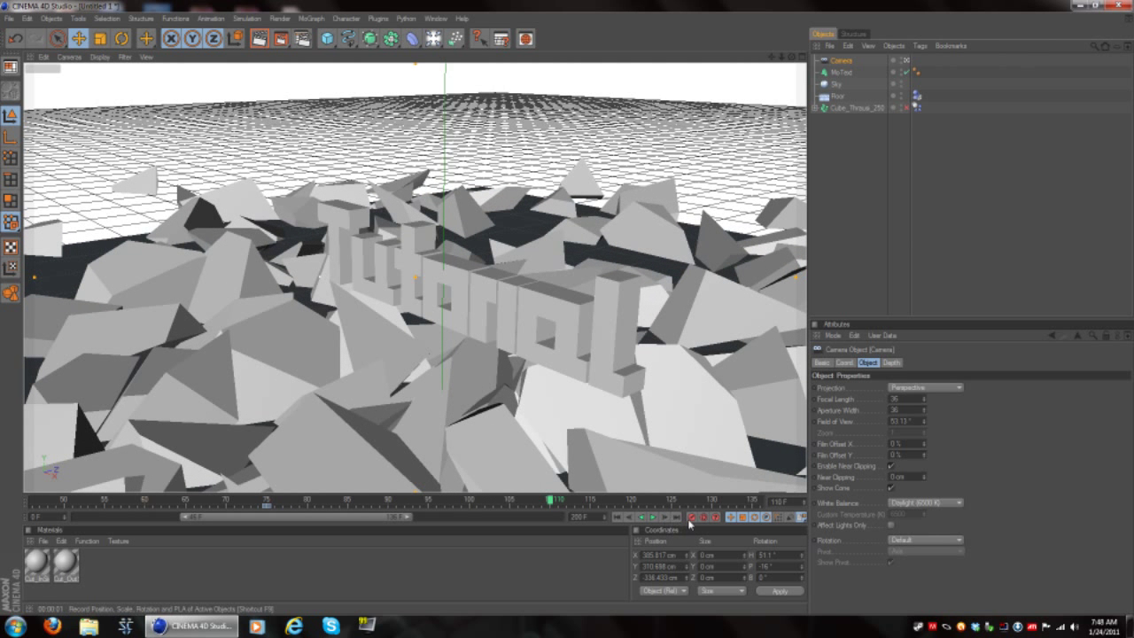
pyautogui.scroll(6, 568, 416)
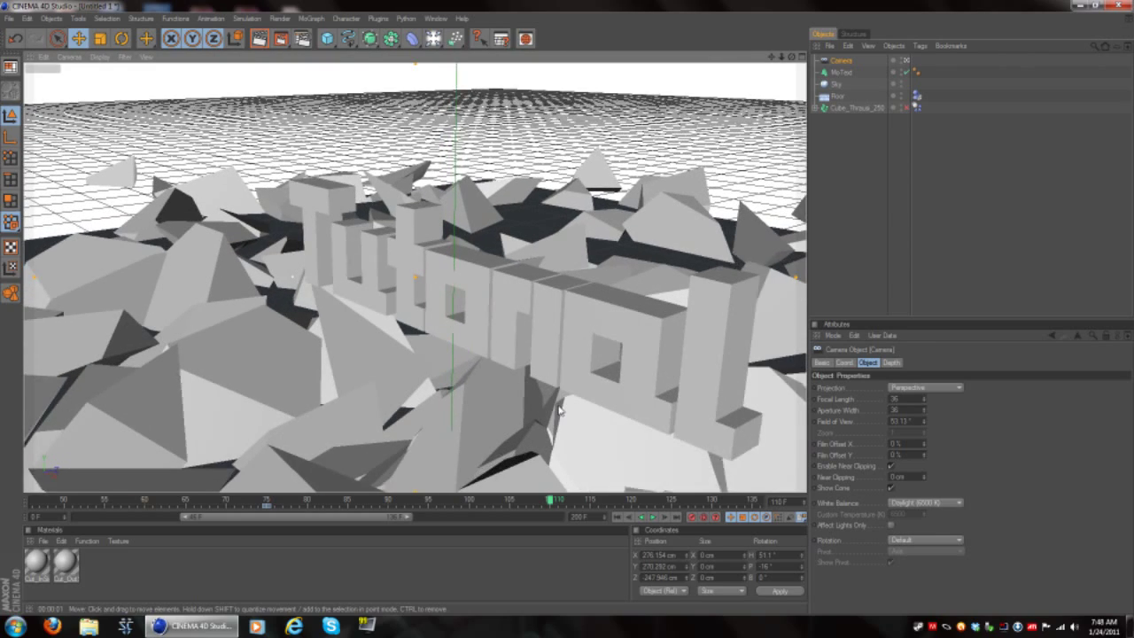
pyautogui.scroll(10, 493, 393)
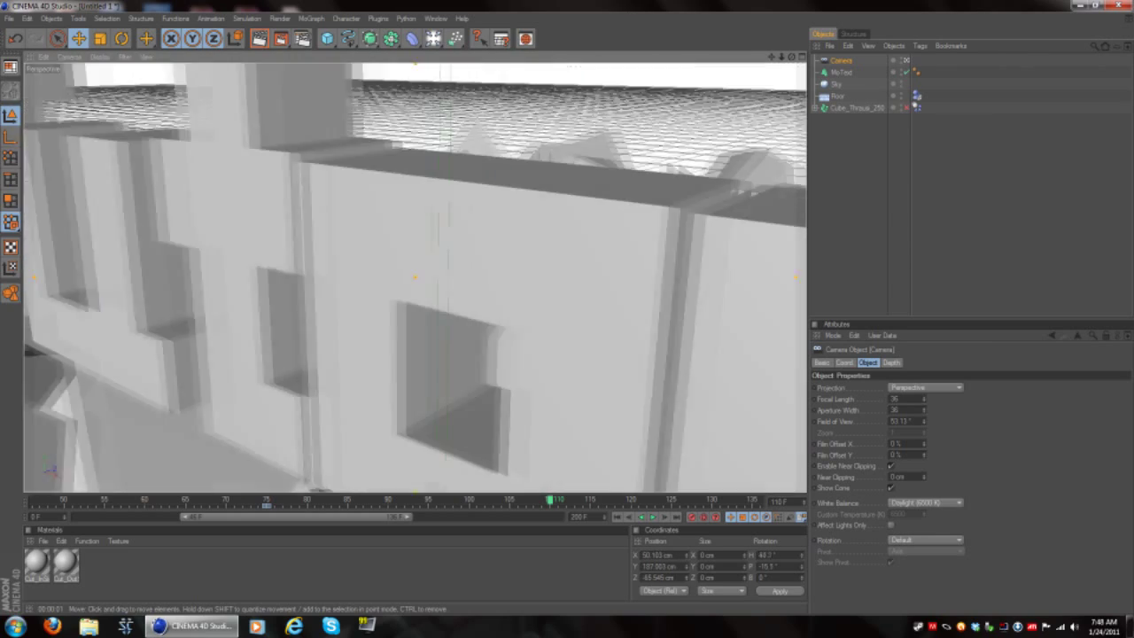
pyautogui.keyDown('alt'); pyautogui.moveTo(494, 393); pyautogui.dragTo(549, 372); pyautogui.keyUp('alt')
pyautogui.keyDown('alt'); pyautogui.moveTo(719, 379); pyautogui.dragTo(725, 390); pyautogui.keyUp('alt')
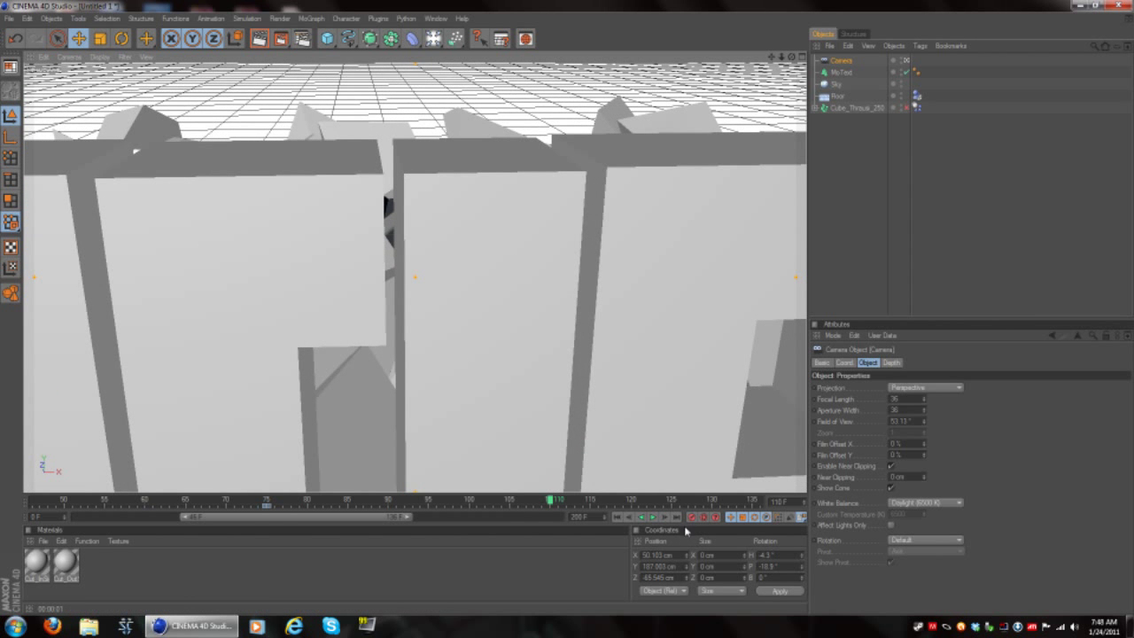
# Try re-recording the frame 110 camera keyframe from the T end looking along the text, and undo it
pyautogui.keyDown('alt'); pyautogui.moveTo(310, 280); pyautogui.dragTo(797, 276, button='middle'); pyautogui.keyUp('alt')
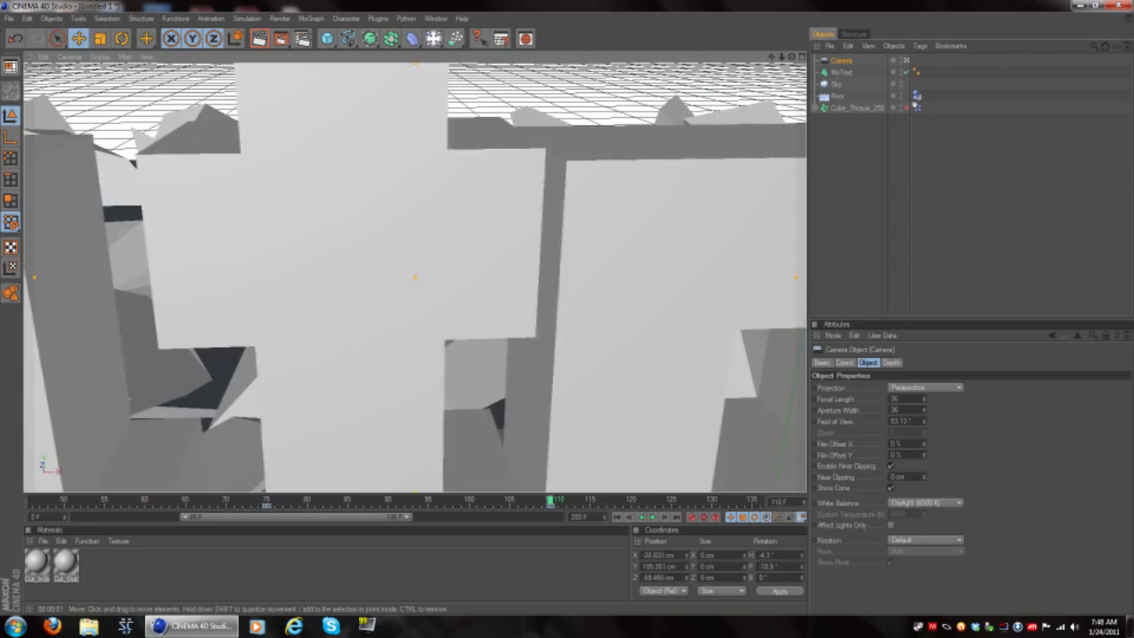
pyautogui.keyDown('alt'); pyautogui.moveTo(309, 281); pyautogui.dragTo(788, 222); pyautogui.keyUp('alt')
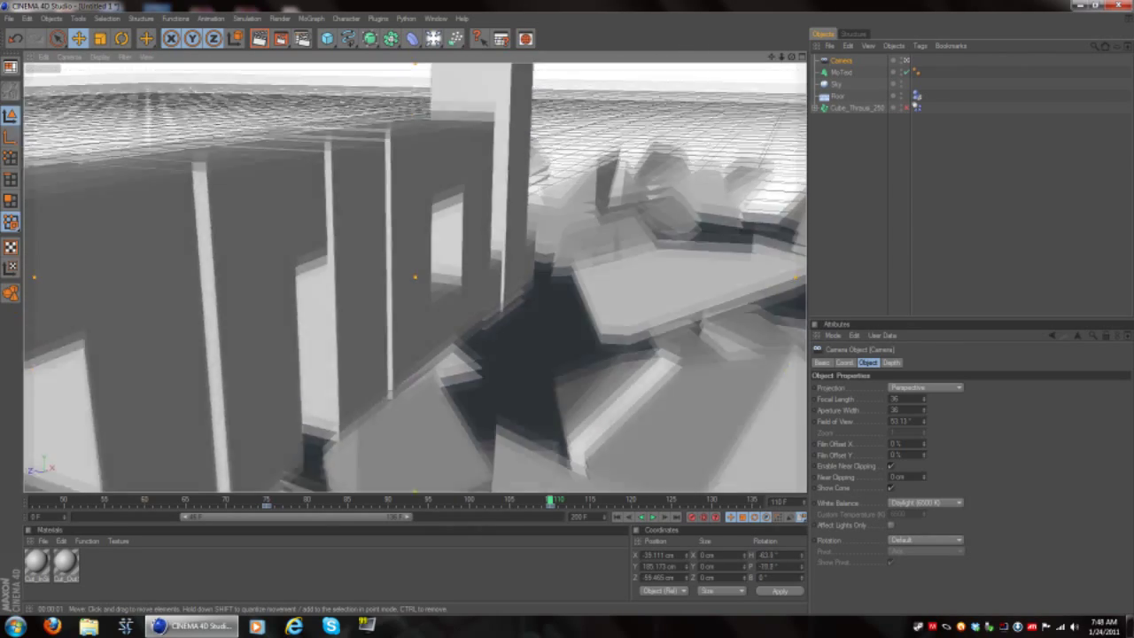
pyautogui.keyDown('alt'); pyautogui.moveTo(278, 321); pyautogui.dragTo(115, 321, button='right'); pyautogui.keyUp('alt')
pyautogui.keyDown('alt'); pyautogui.moveTo(355, 381); pyautogui.dragTo(494, 315, button='middle'); pyautogui.keyUp('alt')
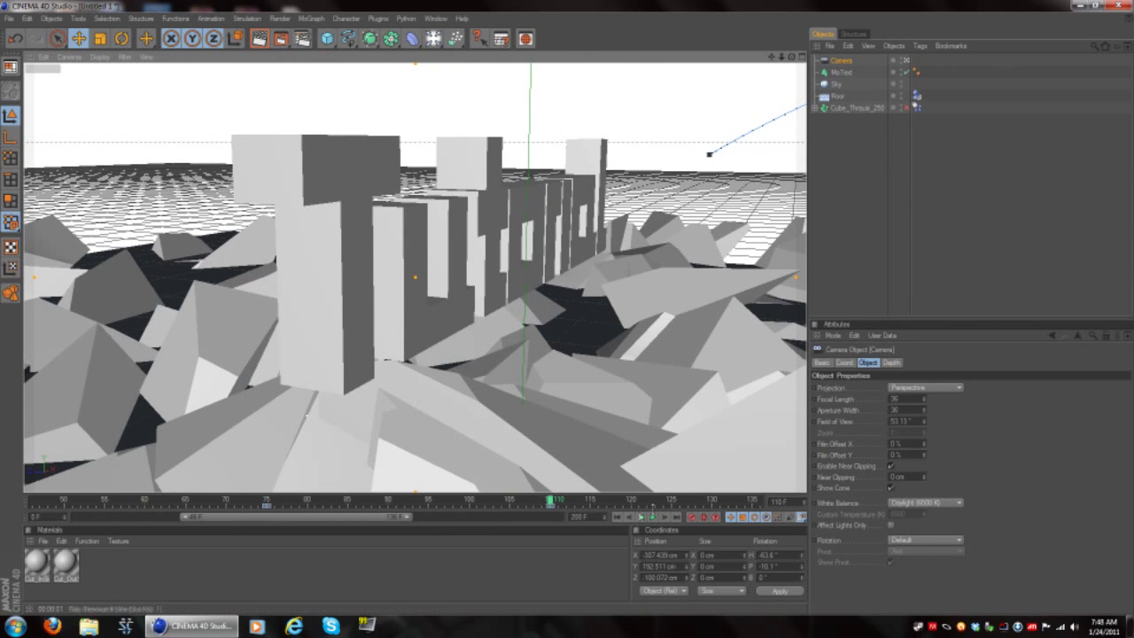
pyautogui.click(694, 518)
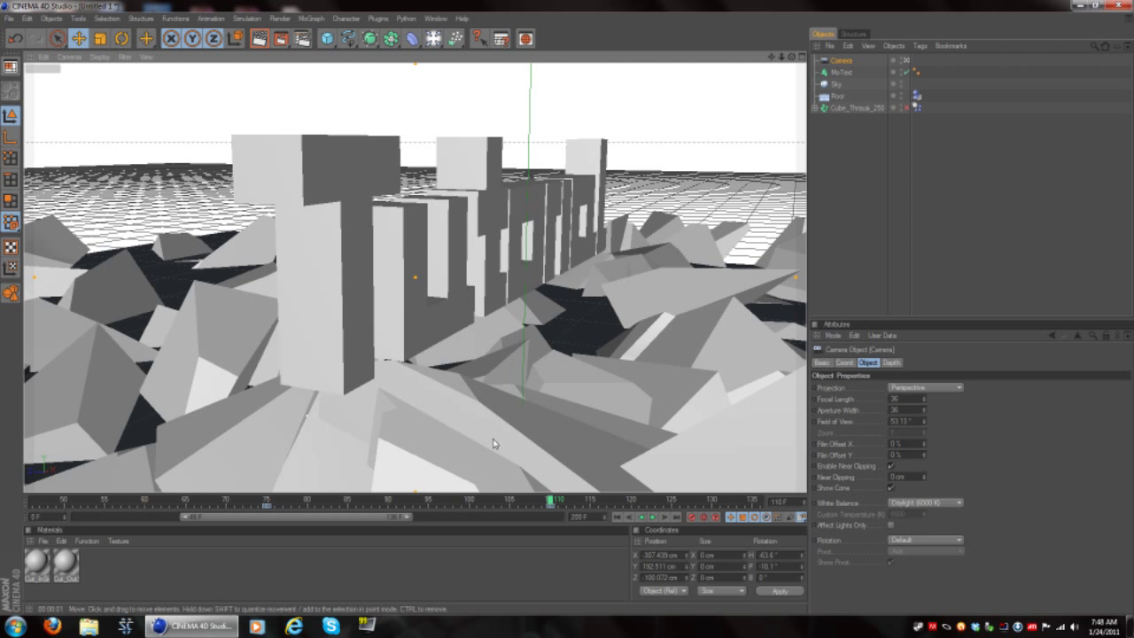
pyautogui.click(13, 40)
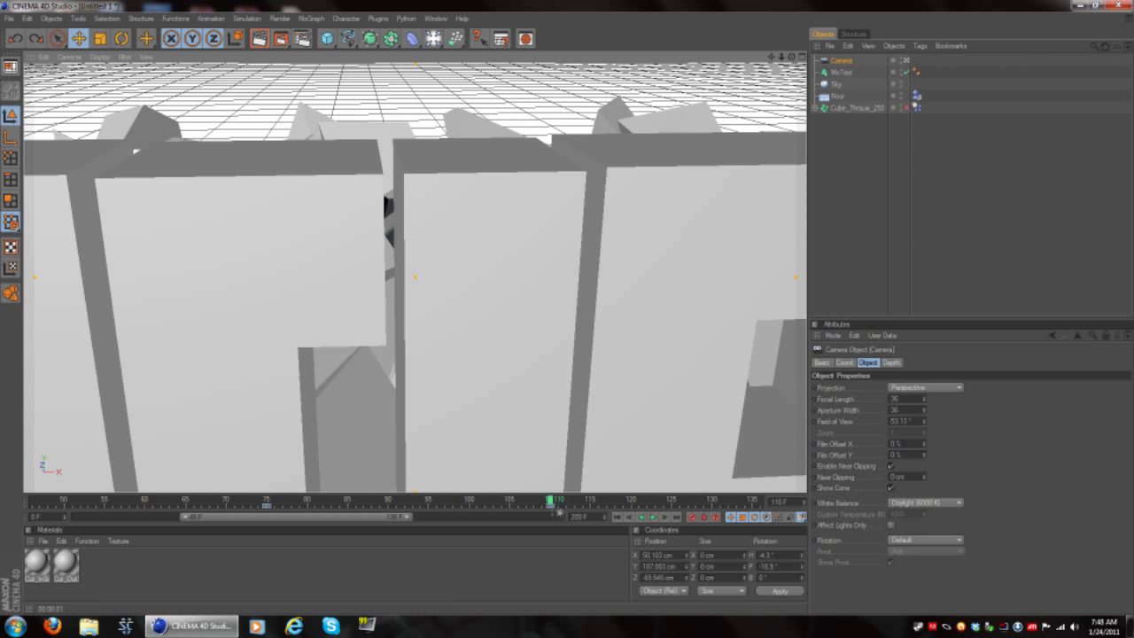
# Keyframe the Camera at frame 160 near the T, looking along the Tutorial text at about -70° heading and -11° pitch
pyautogui.moveTo(551, 502); pyautogui.dragTo(761, 504)
pyautogui.moveTo(353, 519); pyautogui.dragTo(646, 503)
pyautogui.scroll(-4, 494, 351)
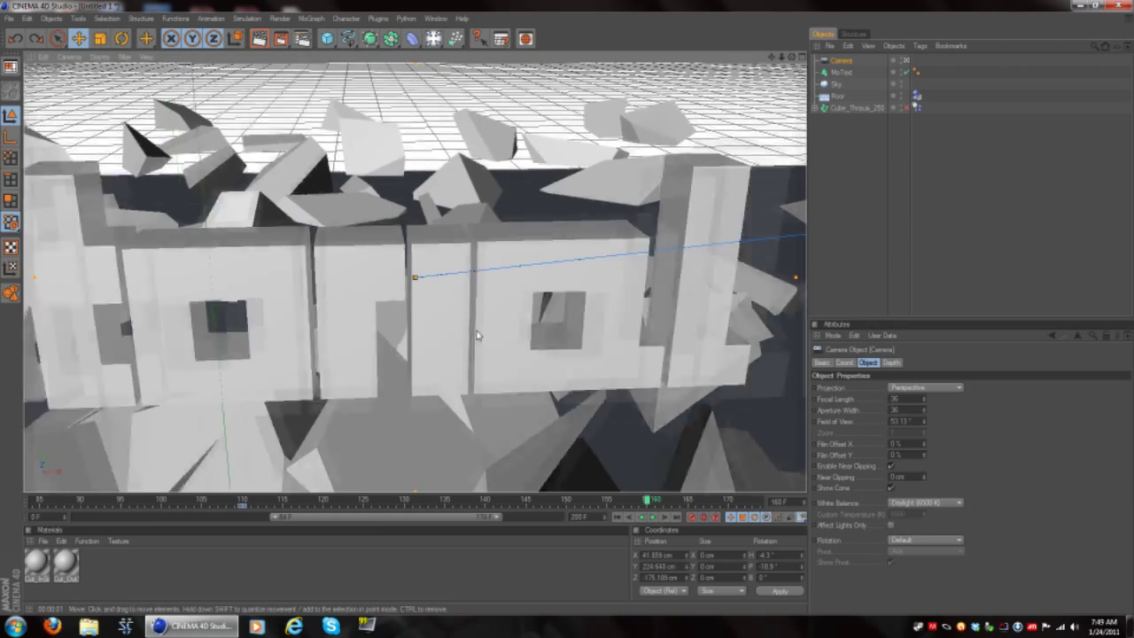
pyautogui.keyDown('alt'); pyautogui.moveTo(363, 311); pyautogui.dragTo(532, 315); pyautogui.keyUp('alt')
pyautogui.keyDown('alt'); pyautogui.moveTo(257, 407); pyautogui.dragTo(385, 347, button='middle'); pyautogui.keyUp('alt')
pyautogui.scroll(-2, 386, 347)
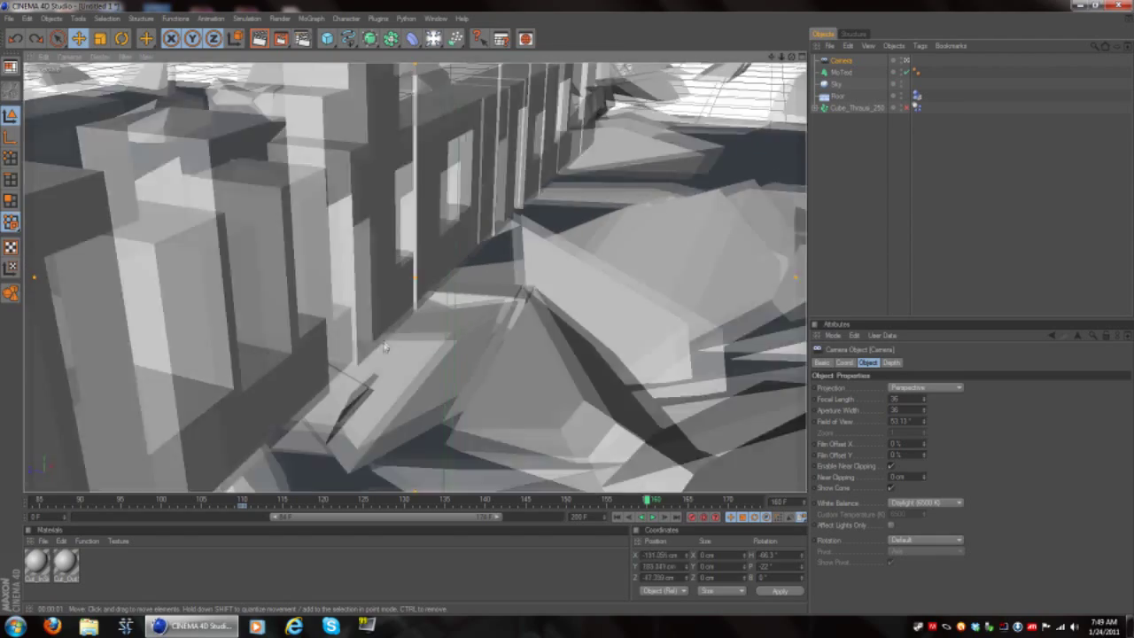
pyautogui.scroll(-5, 385, 347)
pyautogui.keyDown('alt'); pyautogui.moveTo(384, 345); pyautogui.dragTo(337, 398); pyautogui.keyUp('alt')
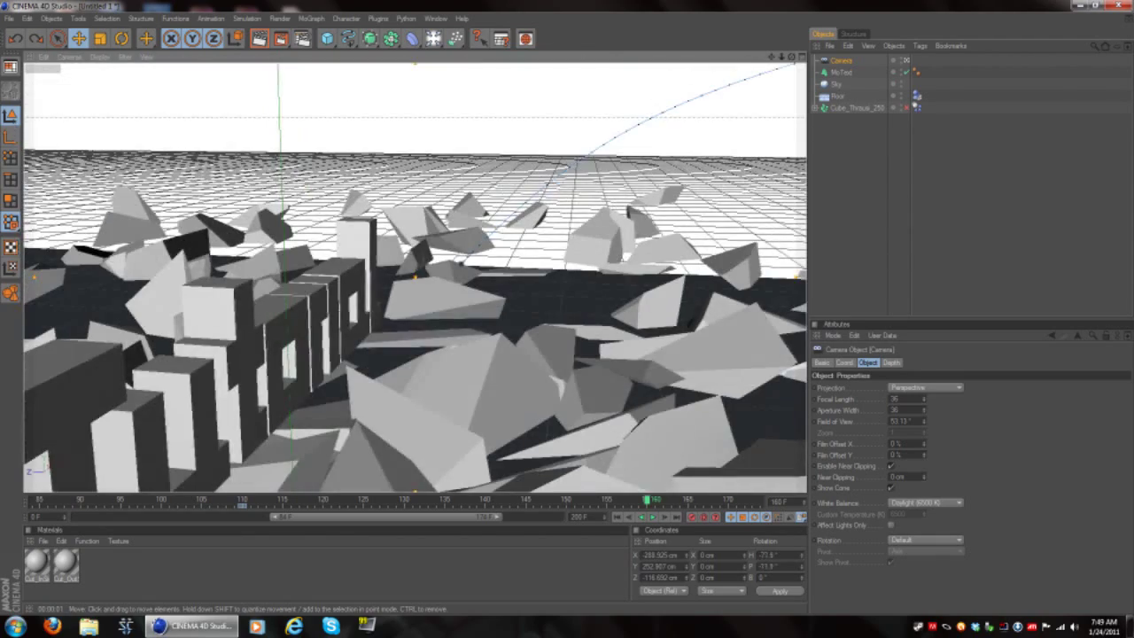
pyautogui.scroll(10, 387, 339)
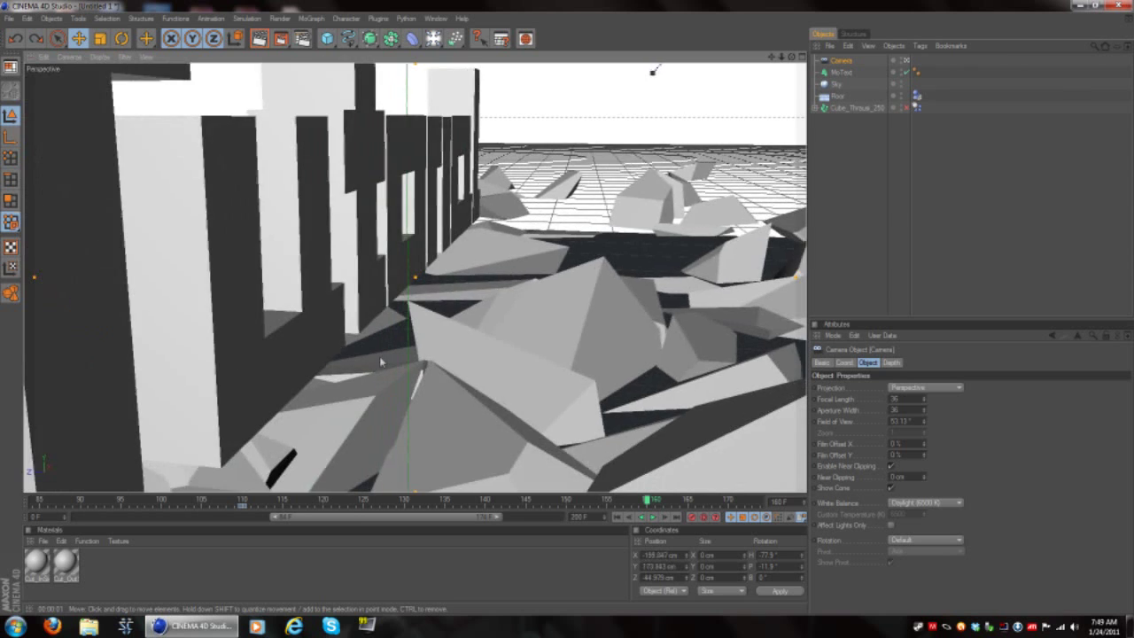
pyautogui.scroll(-3, 382, 361)
pyautogui.keyDown('alt'); pyautogui.moveTo(409, 363); pyautogui.dragTo(522, 380); pyautogui.keyUp('alt')
pyautogui.click(692, 517)
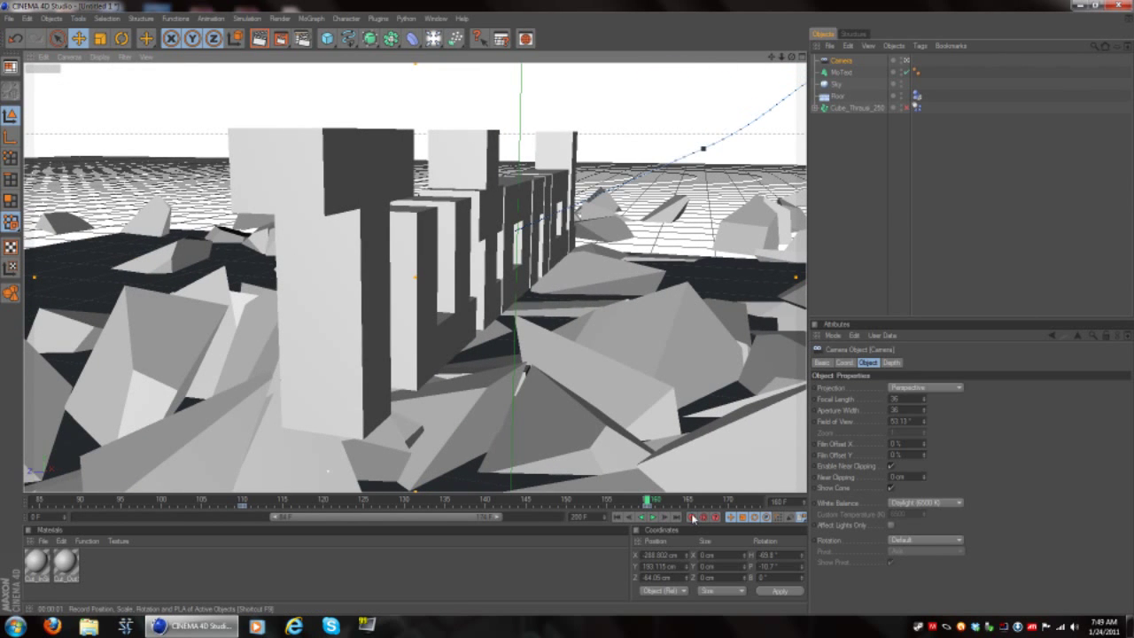
# Keyframe the Camera facing the whole Tutorial text from the front at frame 196, and slightly farther back at frame 200
pyautogui.moveTo(433, 524); pyautogui.dragTo(469, 522)
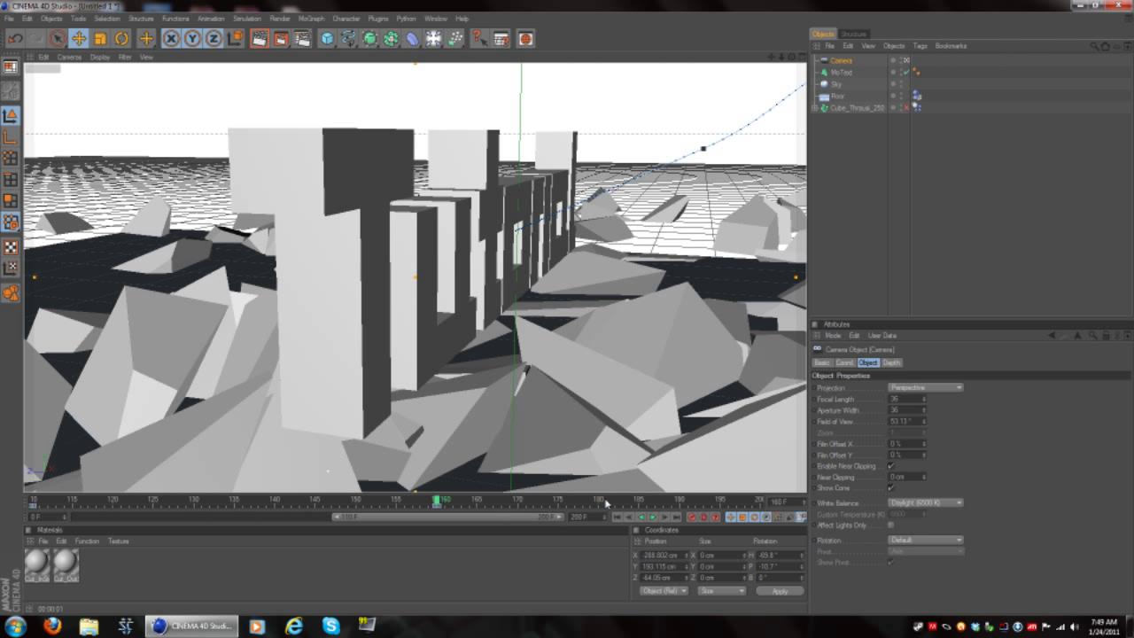
pyautogui.moveTo(623, 502); pyautogui.dragTo(732, 502)
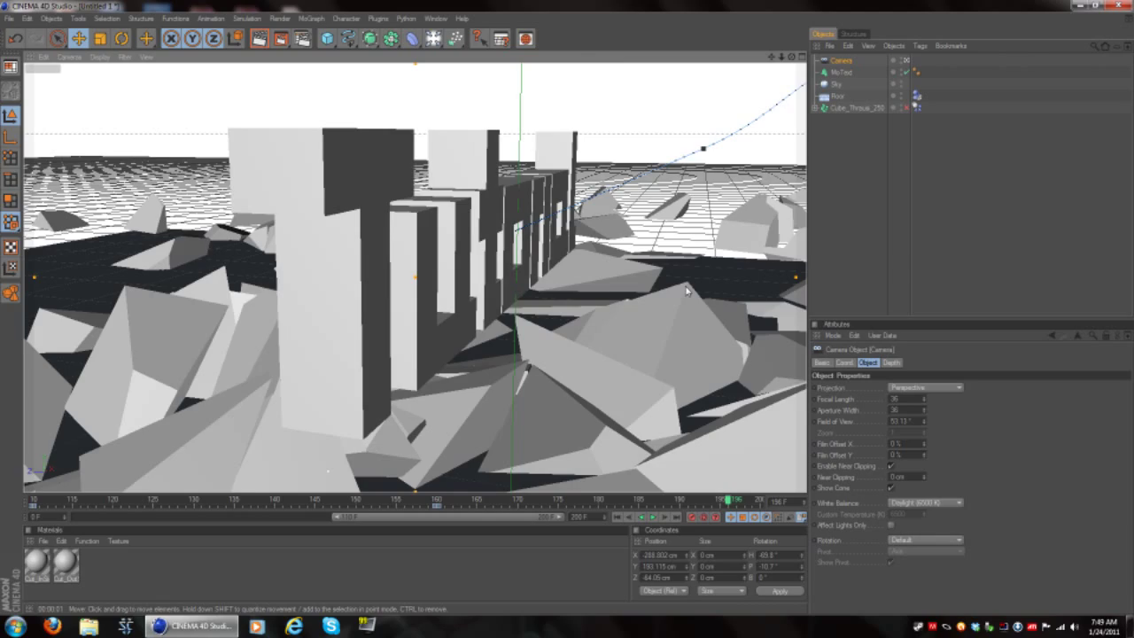
pyautogui.keyDown('alt'); pyautogui.moveTo(686, 286); pyautogui.dragTo(692, 281, button='middle'); pyautogui.keyUp('alt')
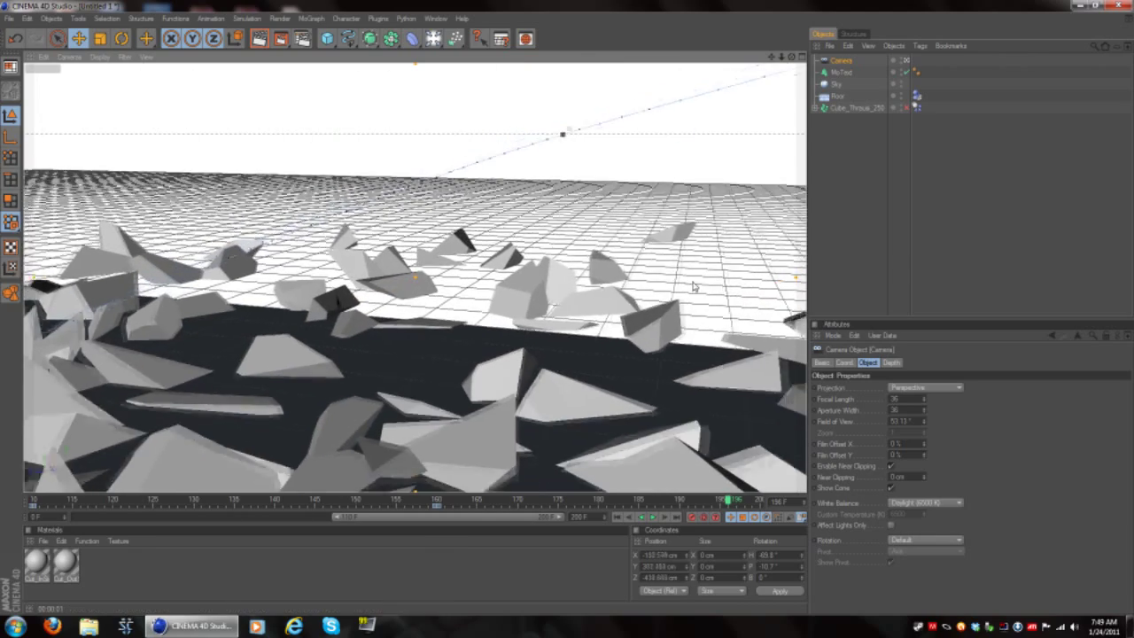
pyautogui.scroll(-3, 694, 286)
pyautogui.keyDown('alt'); pyautogui.moveTo(693, 287); pyautogui.dragTo(549, 293); pyautogui.keyUp('alt')
pyautogui.keyDown('alt'); pyautogui.moveTo(549, 294); pyautogui.dragTo(181, 292, button='middle'); pyautogui.keyUp('alt')
pyautogui.moveTo(532, 398)
pyautogui.keyDown('alt'); pyautogui.mouseDown()
pyautogui.moveTo(603, 408)
pyautogui.moveTo(569, 411)
pyautogui.moveTo(537, 392)
pyautogui.mouseUp(); pyautogui.keyUp('alt')
pyautogui.keyDown('alt'); pyautogui.moveTo(537, 392); pyautogui.dragTo(508, 405, button='middle'); pyautogui.keyUp('alt')
pyautogui.keyDown('alt'); pyautogui.moveTo(469, 373); pyautogui.dragTo(493, 382); pyautogui.keyUp('alt')
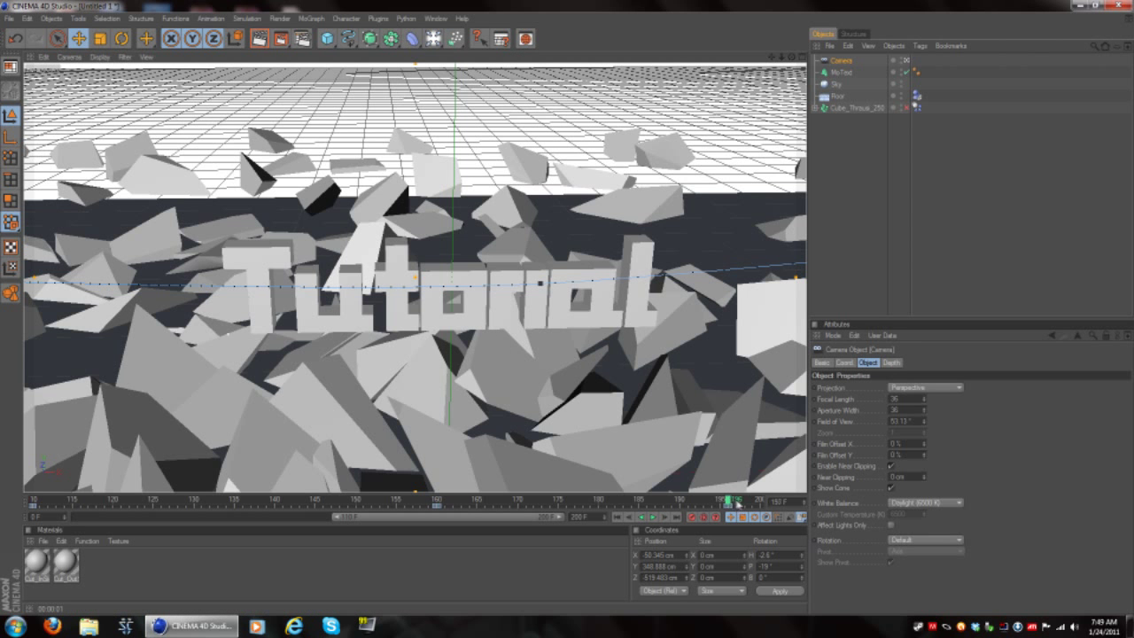
pyautogui.scroll(10, 411, 296)
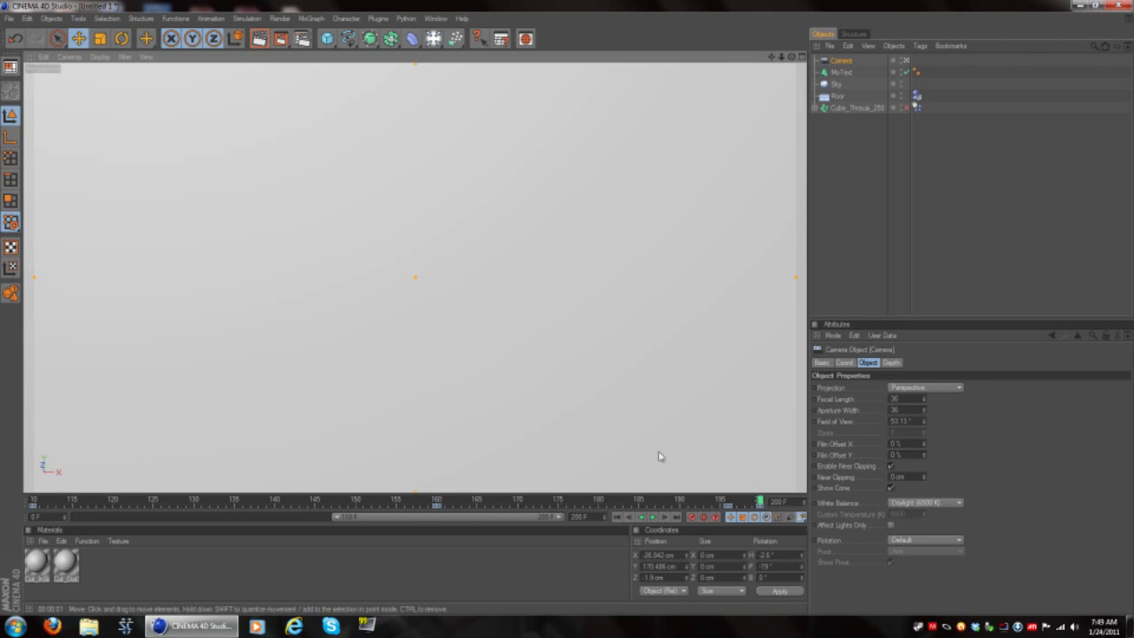
pyautogui.scroll(-10, 651, 457)
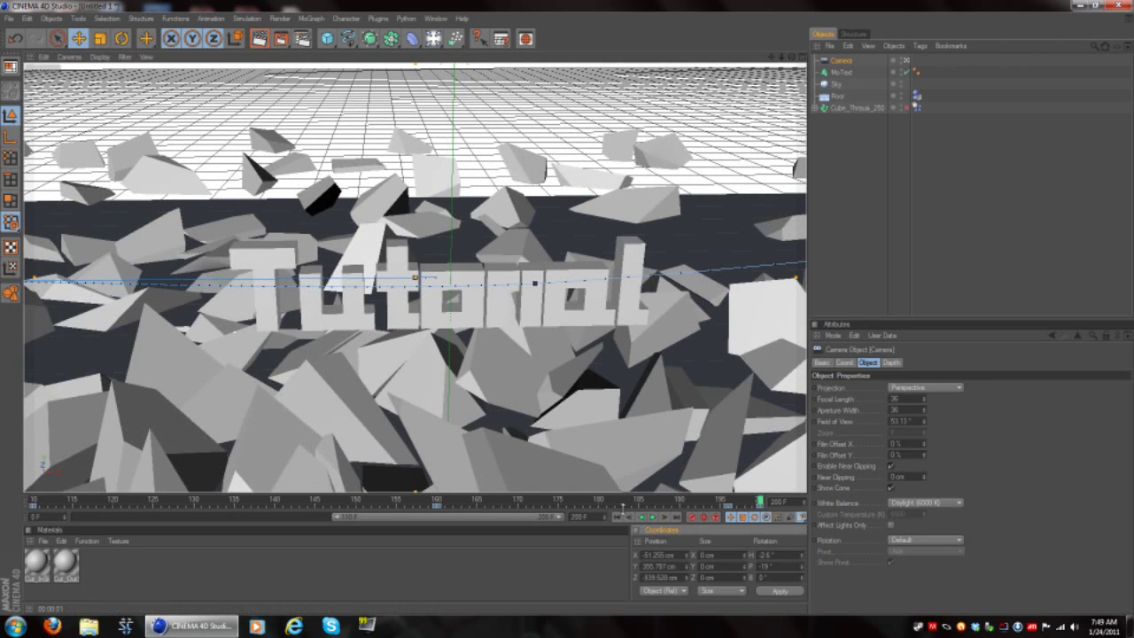
# Play the full camera animation from the start, and return to frame 0
pyautogui.click(619, 518)
pyautogui.click(653, 518)
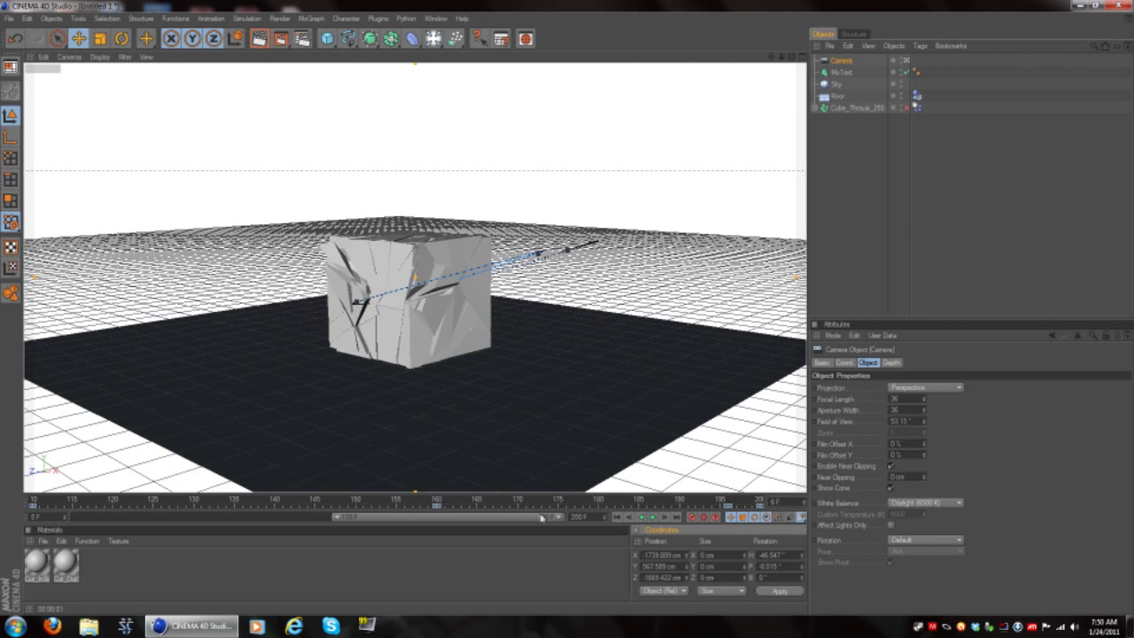
pyautogui.click(611, 525)
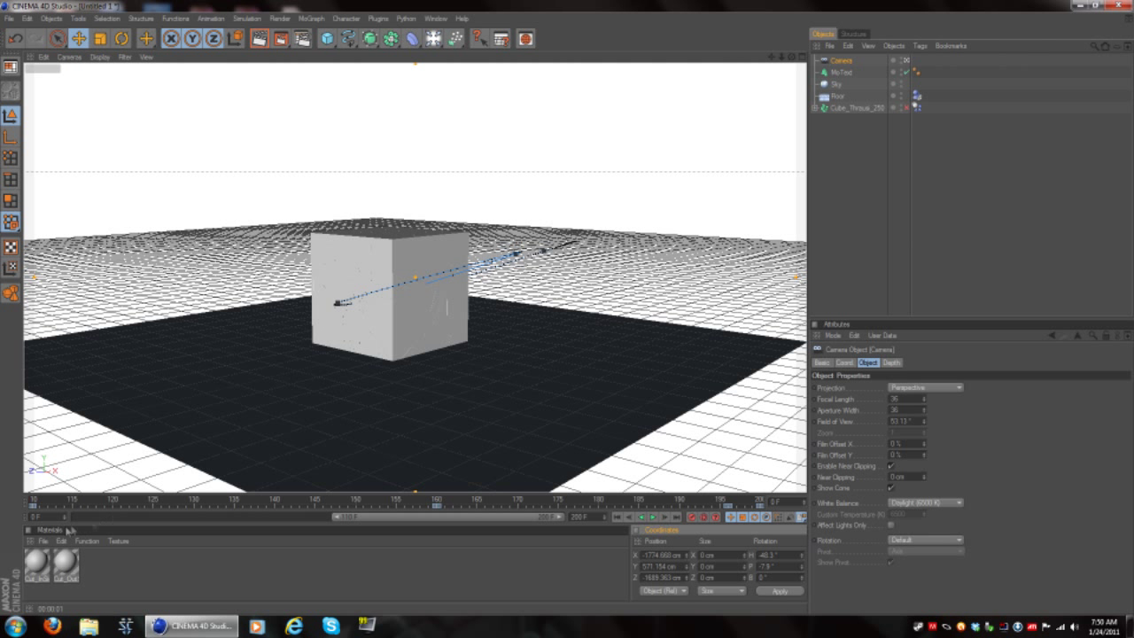
# Create a new material with a blue color of R 0, G 0, B 204
pyautogui.click(42, 542)
pyautogui.click(97, 404)
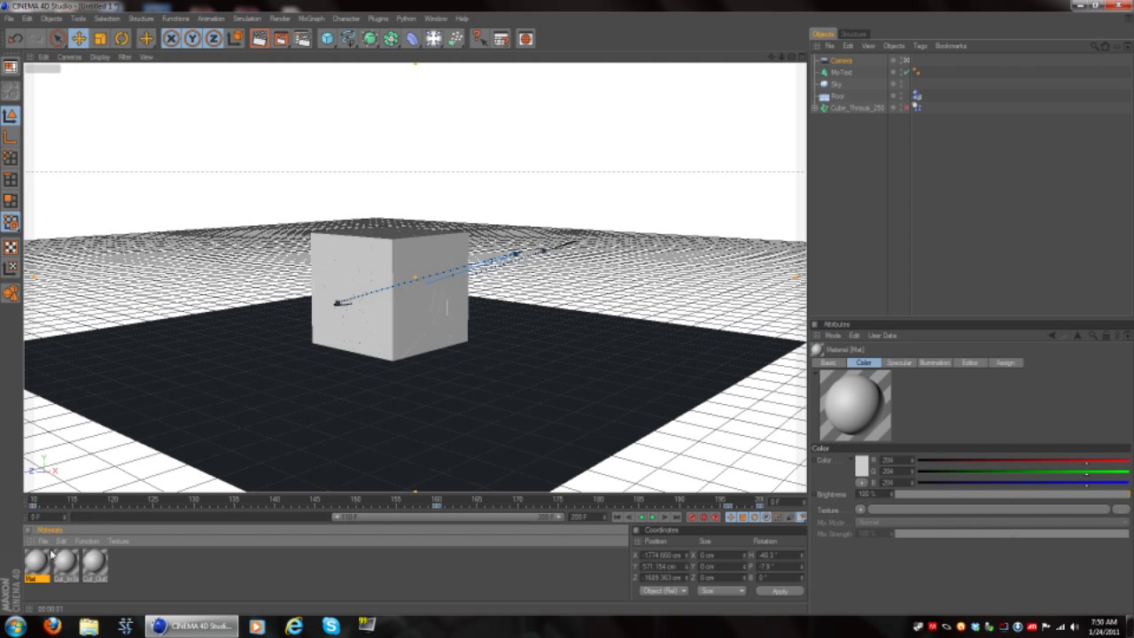
pyautogui.moveTo(1074, 464); pyautogui.dragTo(934, 464)
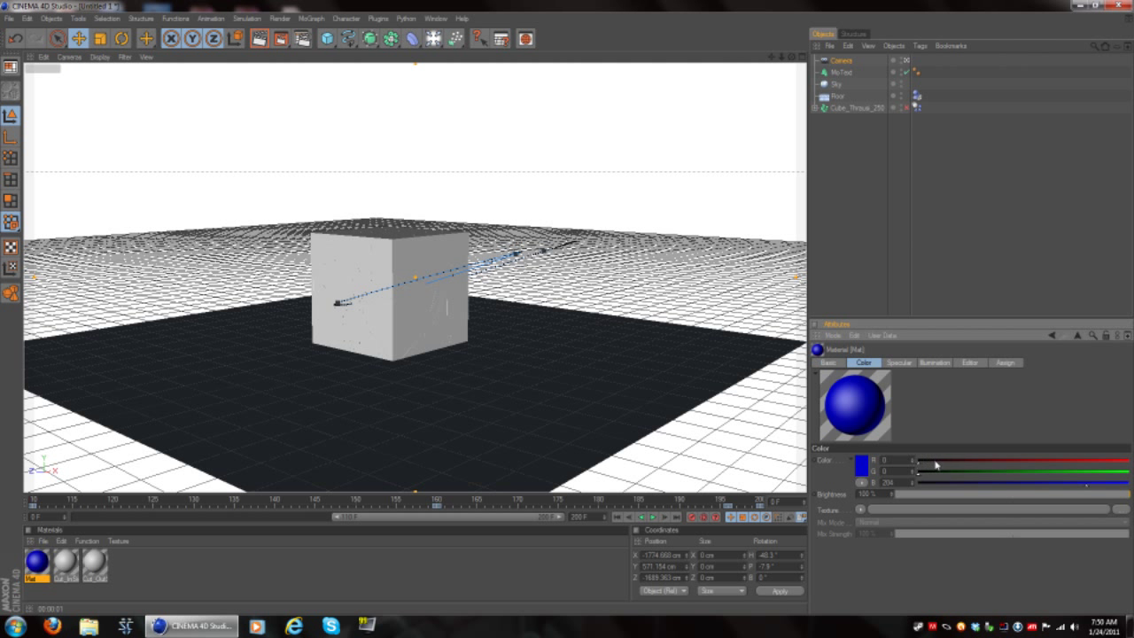
pyautogui.click(43, 568)
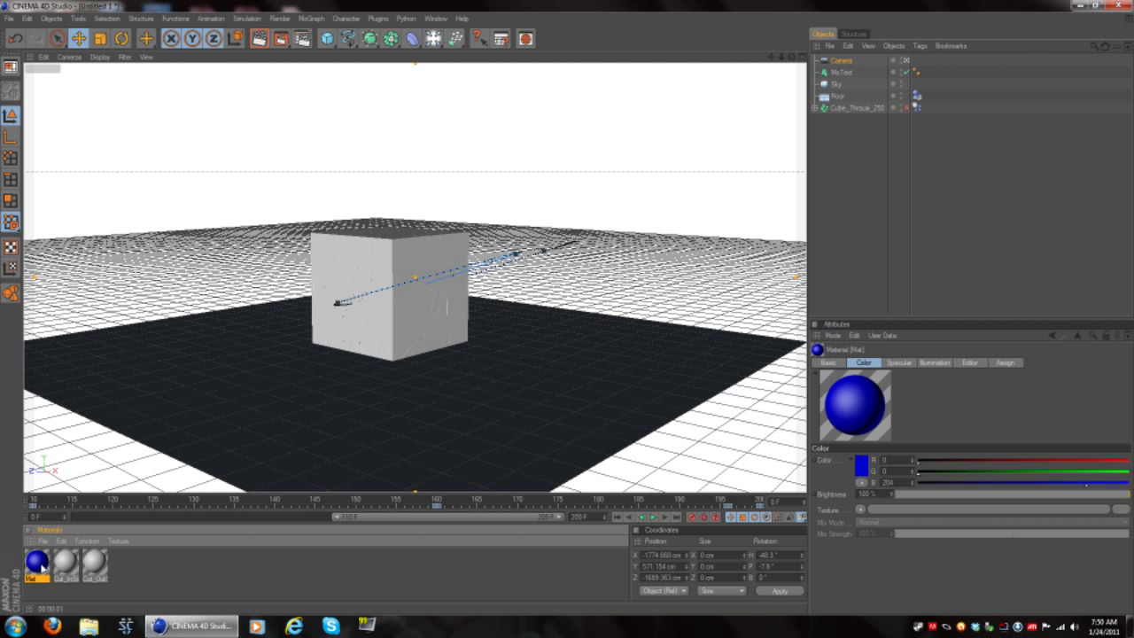
# Try assigning the blue material to the MoText object, and remove the assignment
pyautogui.moveTo(840, 74); pyautogui.dragTo(841, 74)
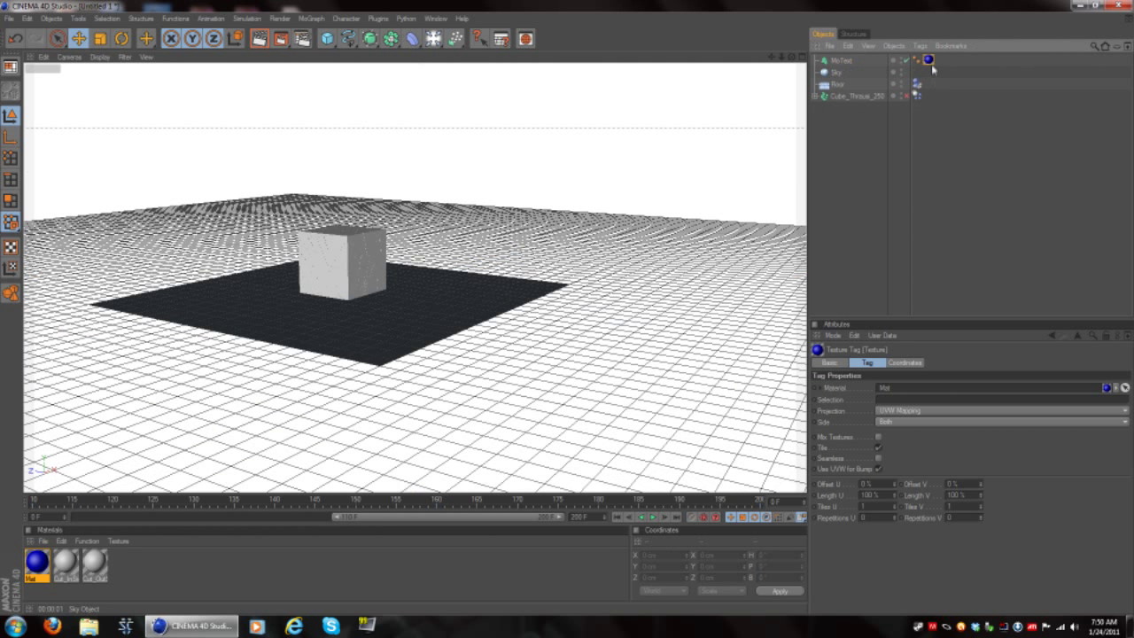
pyautogui.click(17, 40)
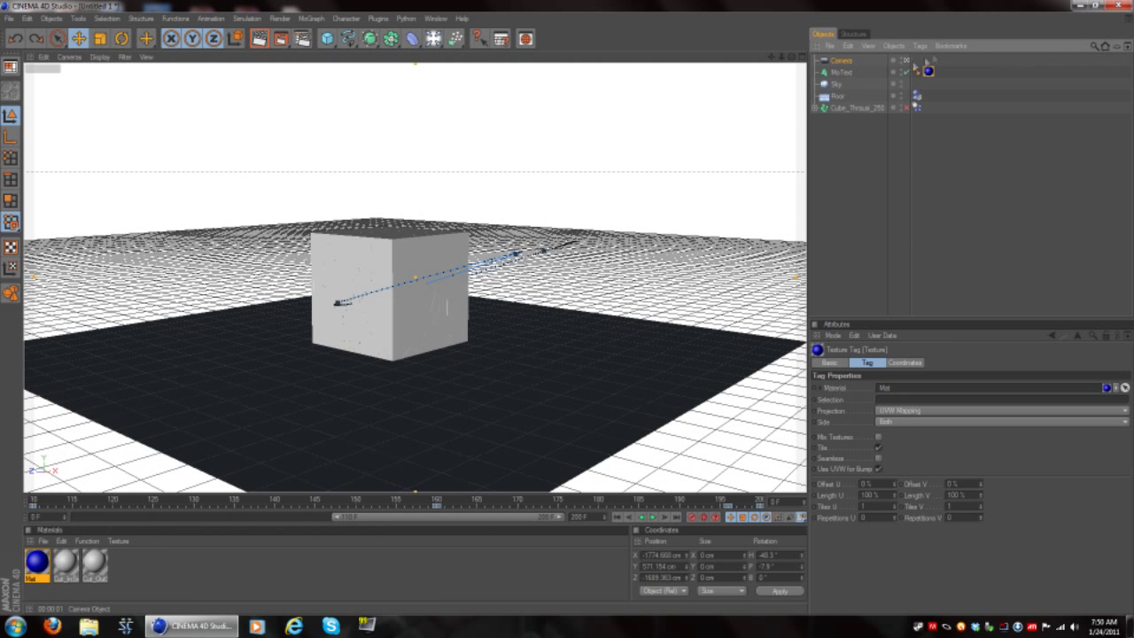
pyautogui.press('Delete')
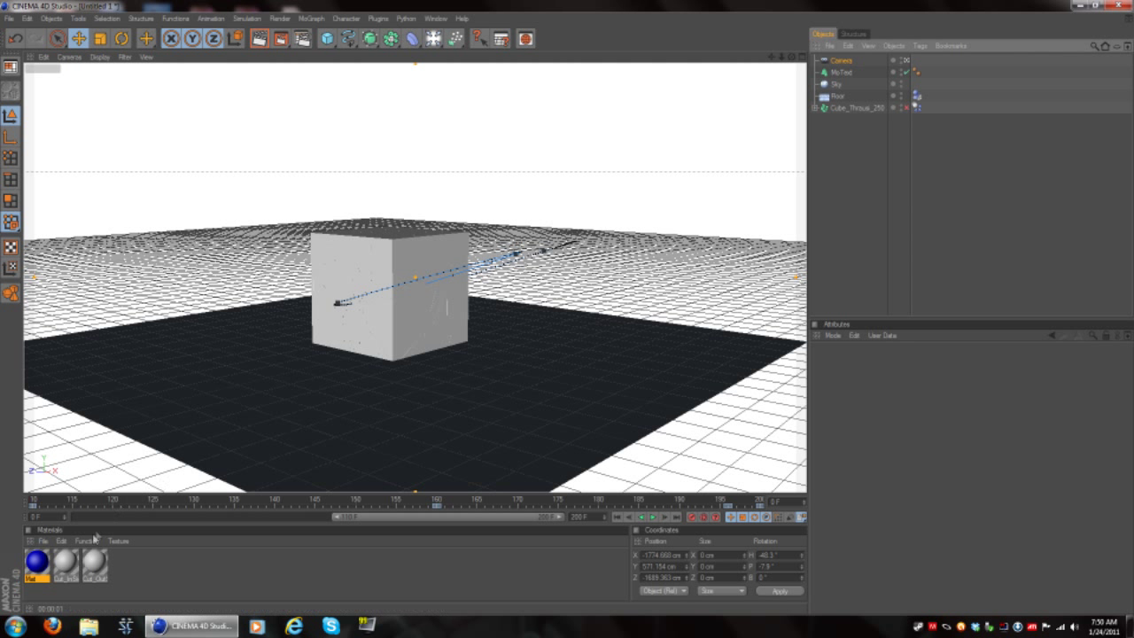
# Delete the blue material and create a new one with the color R 0, G 0, B 255
pyautogui.click(37, 561)
pyautogui.press('Delete')
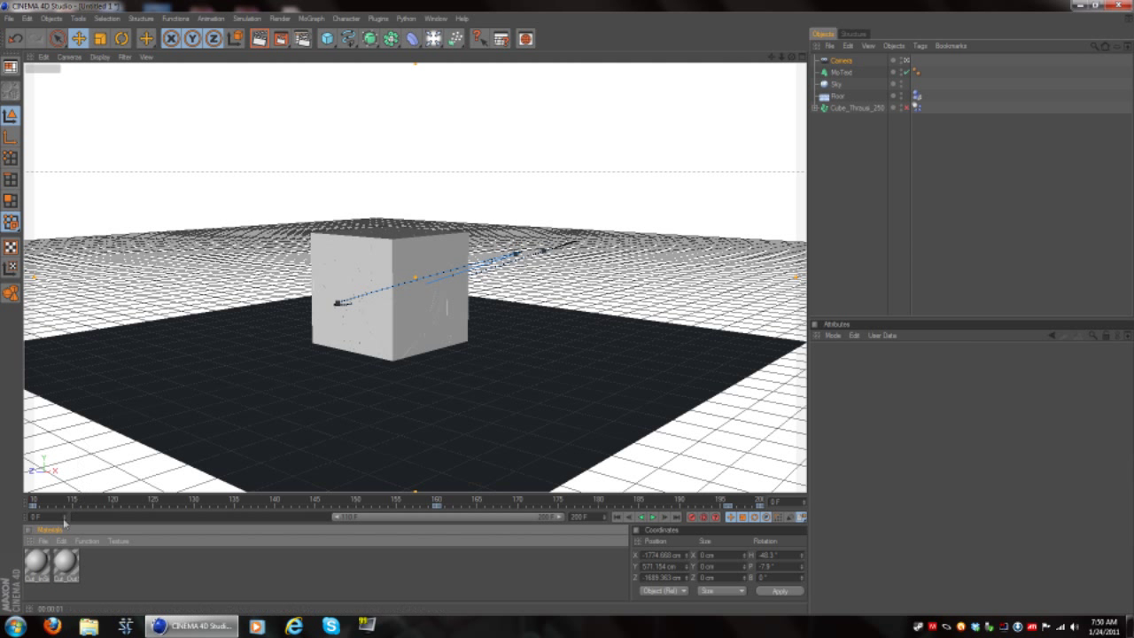
pyautogui.rightClick(47, 550)
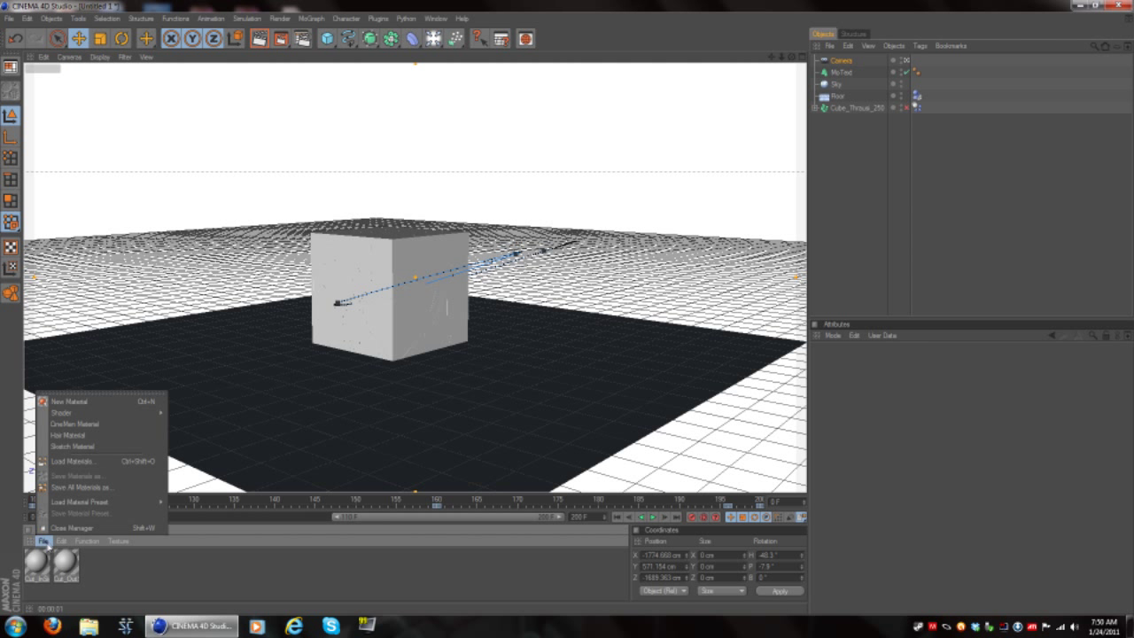
pyautogui.click(55, 398)
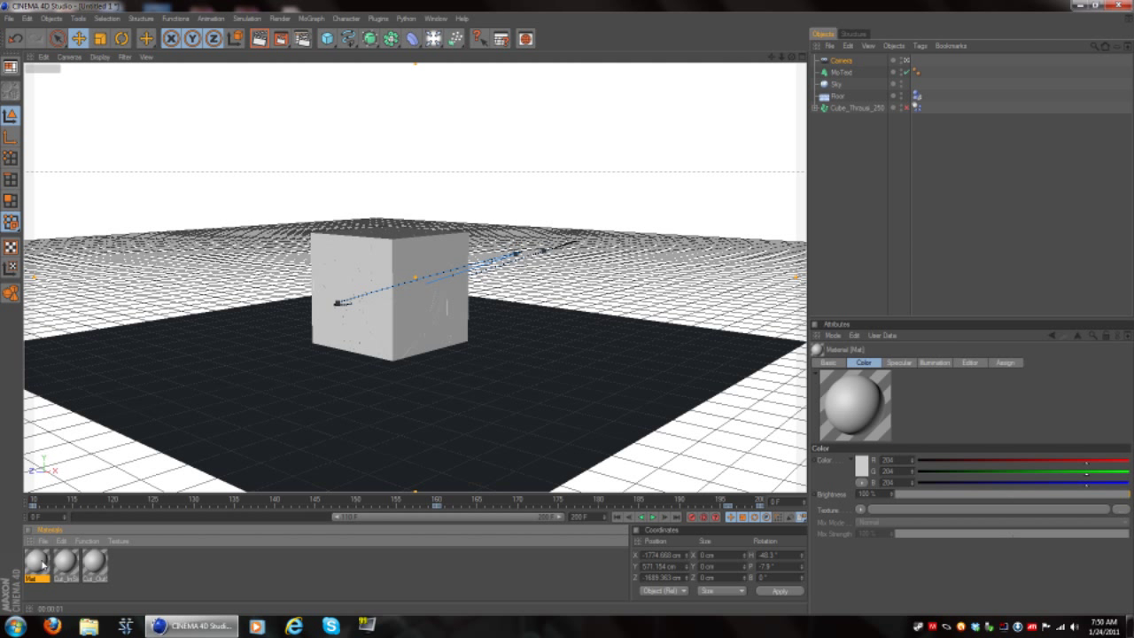
pyautogui.doubleClick(39, 563)
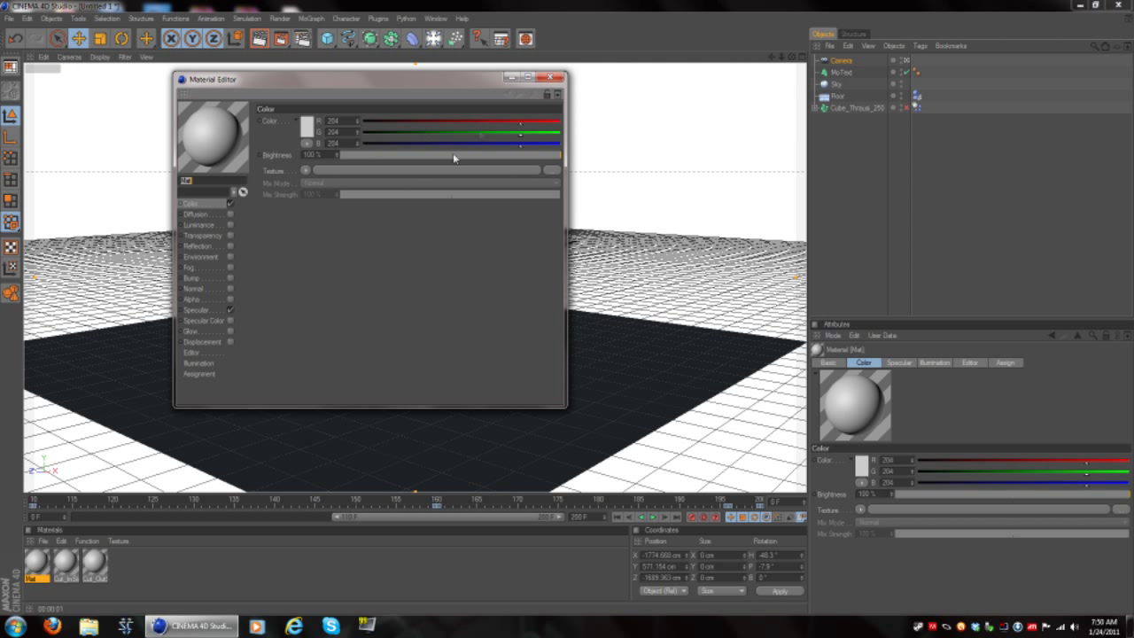
pyautogui.moveTo(431, 91); pyautogui.dragTo(458, 122)
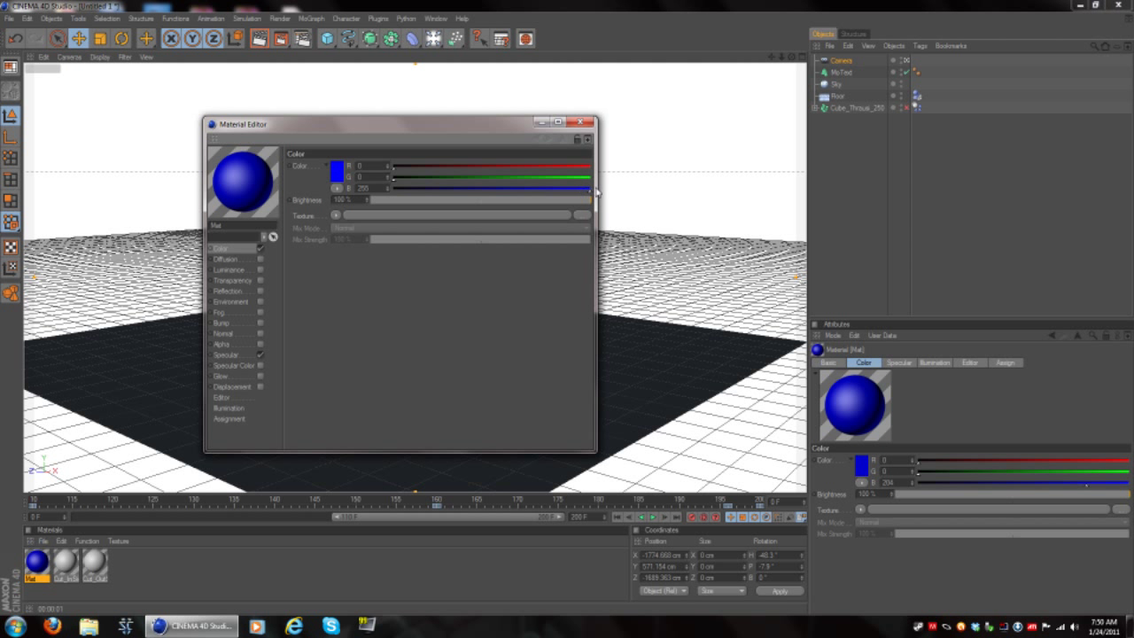
# Enable reflection on the new blue material and give it a Fresnel texture
pyautogui.click(259, 290)
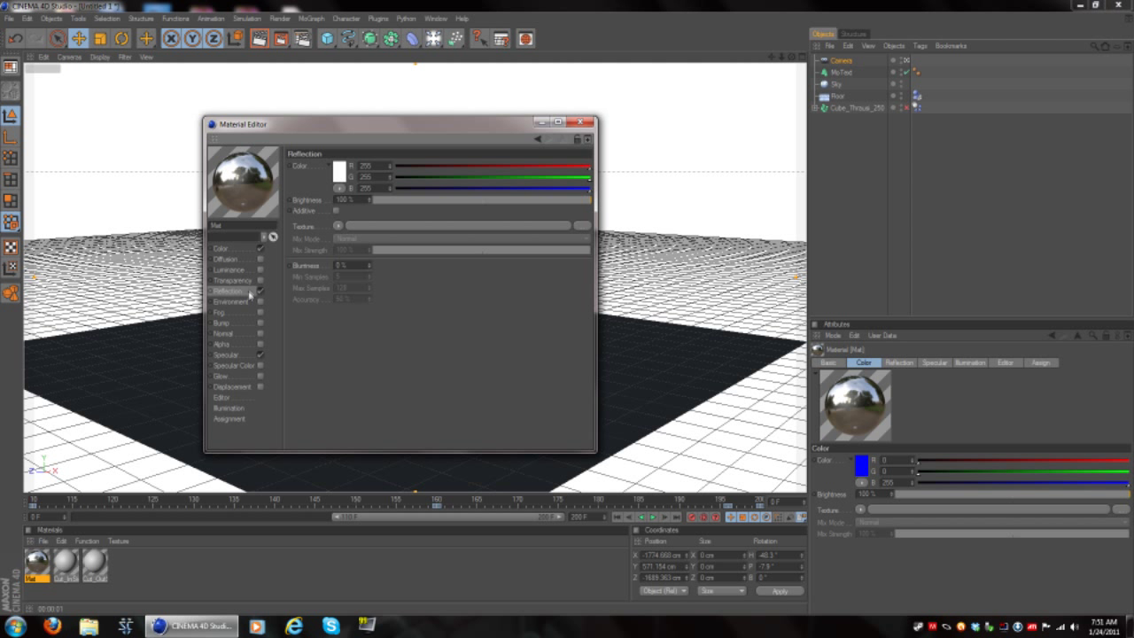
pyautogui.click(338, 227)
pyautogui.click(364, 334)
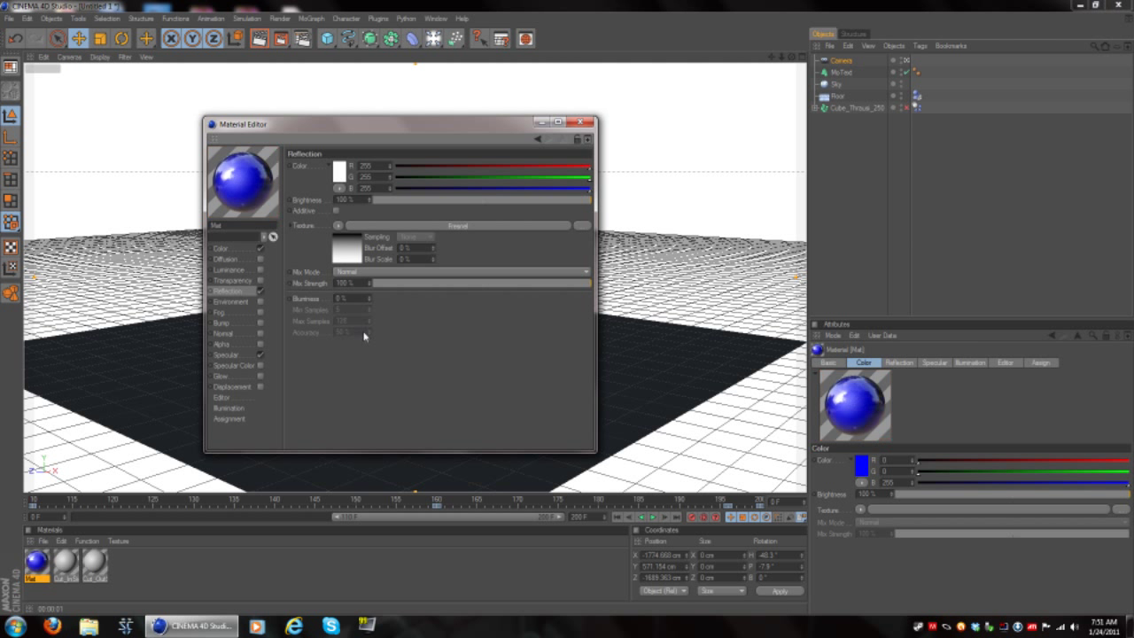
pyautogui.click(338, 226)
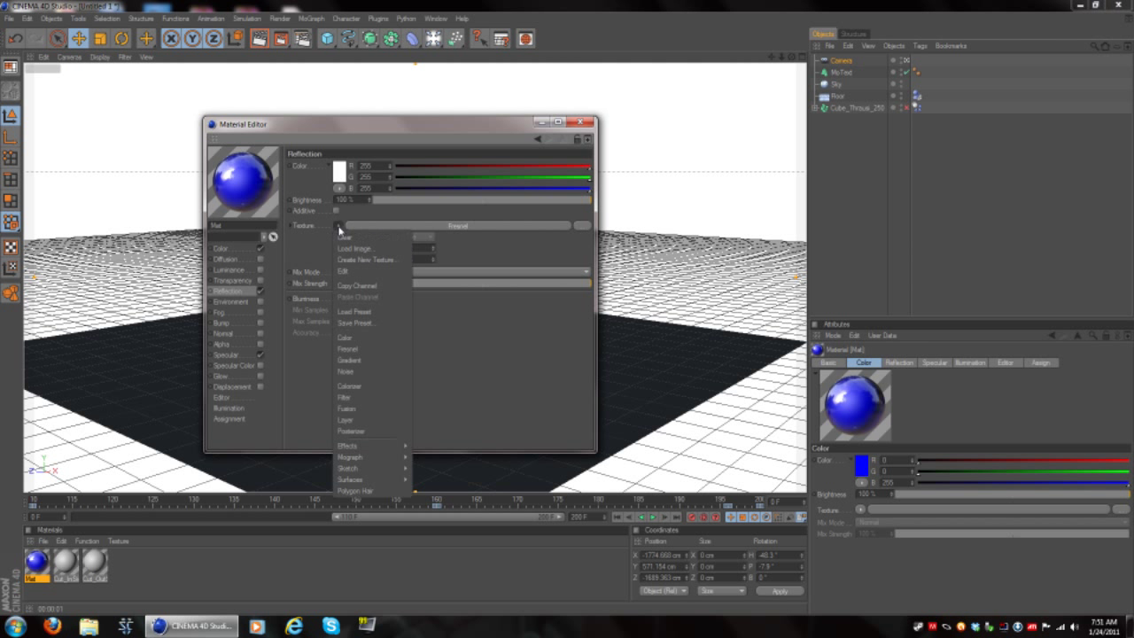
pyautogui.click(375, 349)
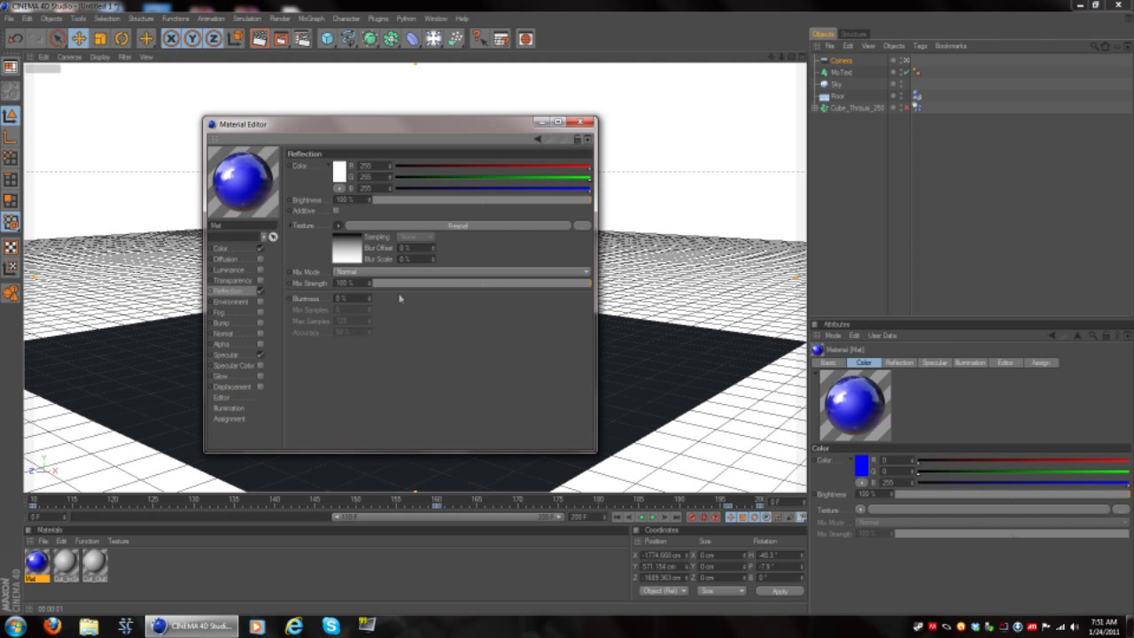
# Set the reflection's brightness and mix strength to 51%, and assign the blue material to the MoText object
pyautogui.click(483, 202)
pyautogui.click(486, 282)
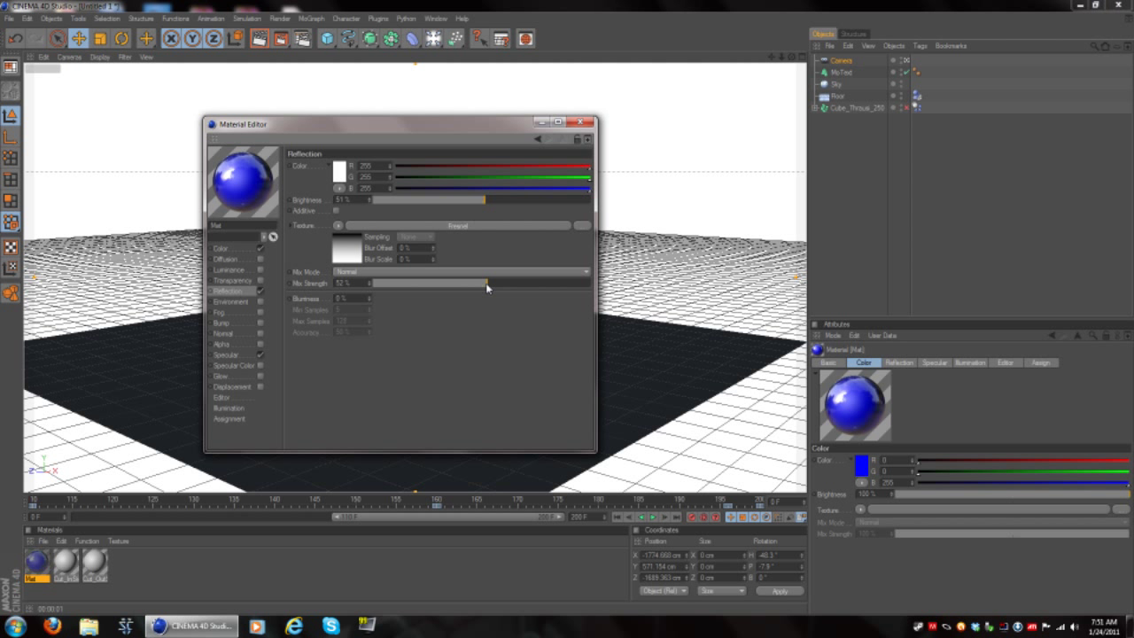
pyautogui.moveTo(485, 283); pyautogui.dragTo(484, 285)
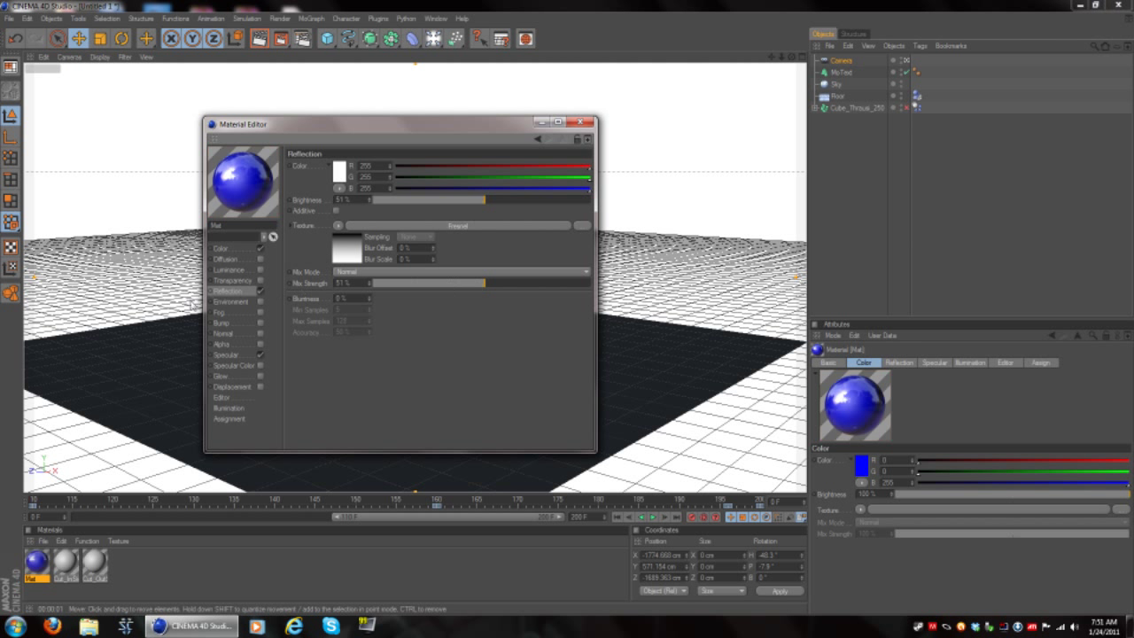
pyautogui.click(589, 123)
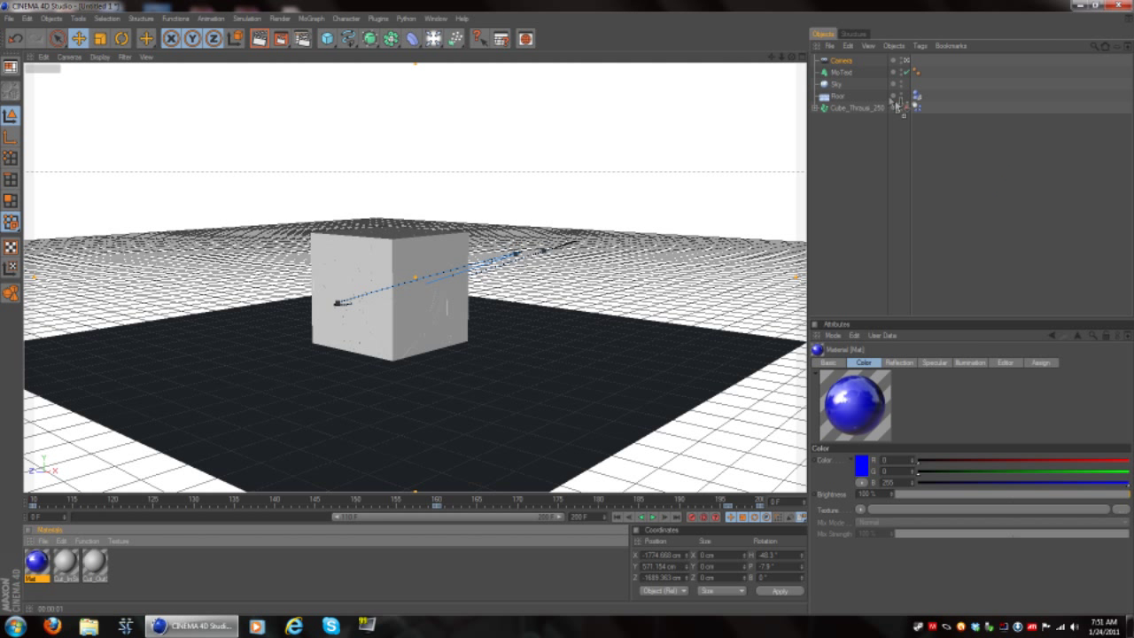
pyautogui.moveTo(864, 73); pyautogui.dragTo(866, 72)
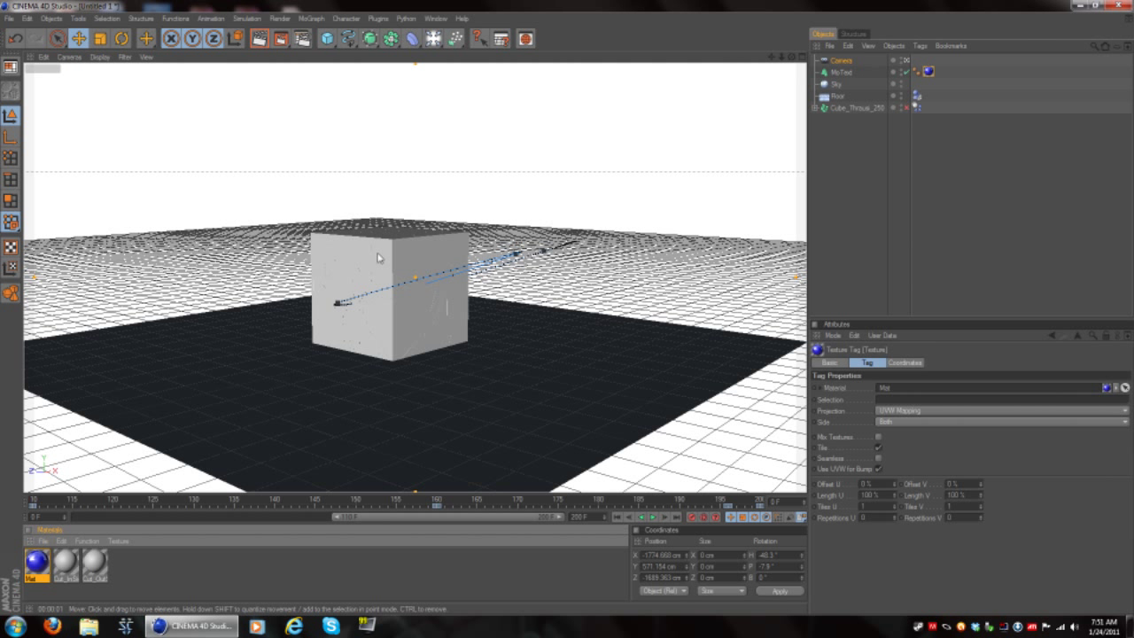
# Create another material with a red color of R 255, G 0, B 0
pyautogui.click(43, 541)
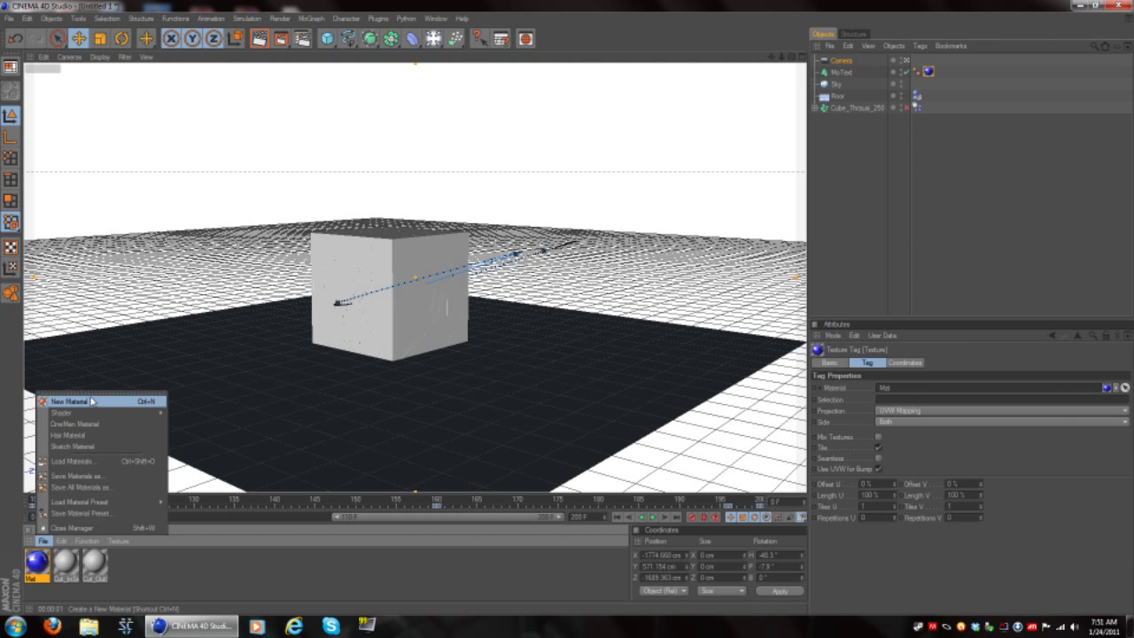
pyautogui.click(55, 399)
pyautogui.doubleClick(46, 559)
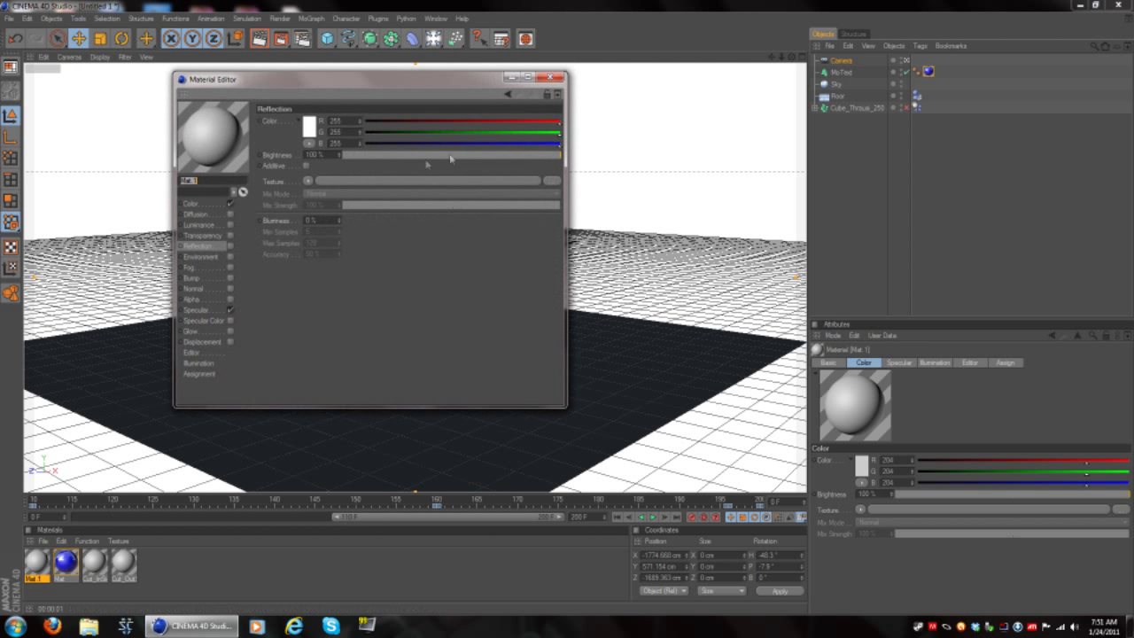
pyautogui.click(216, 205)
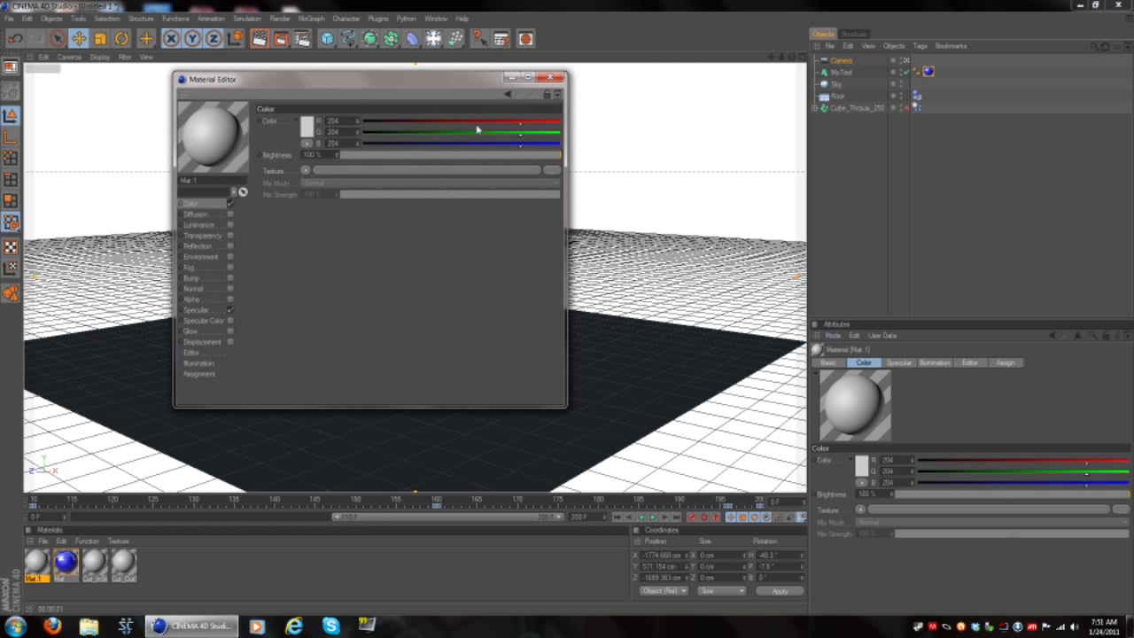
pyautogui.moveTo(393, 144); pyautogui.dragTo(385, 150)
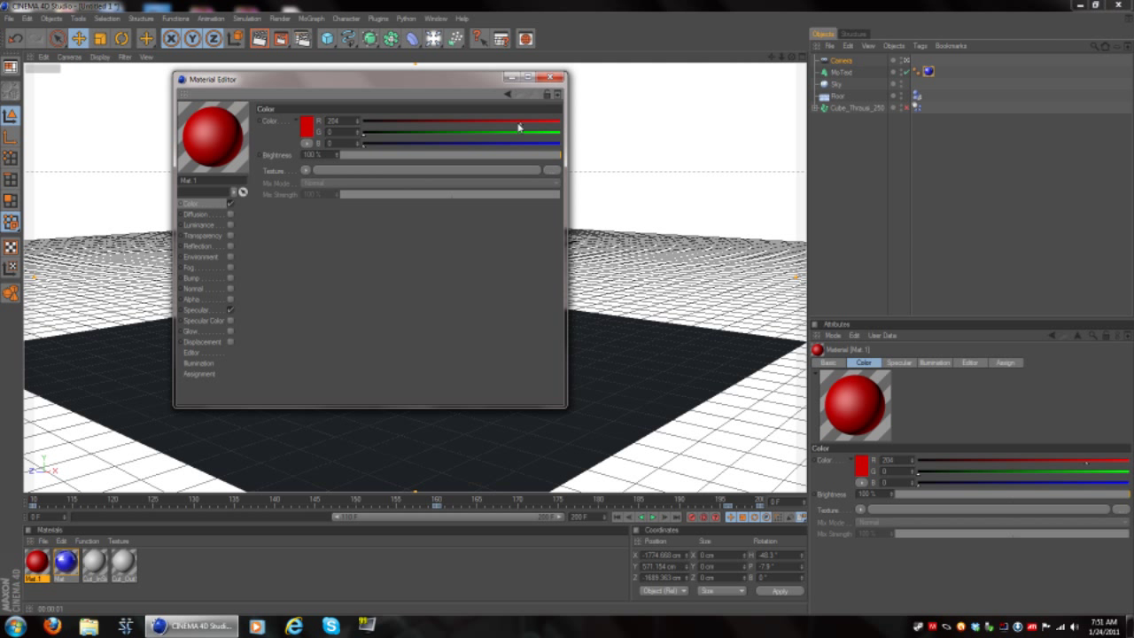
# Enable reflection on the red material with a Fresnel texture
pyautogui.click(229, 245)
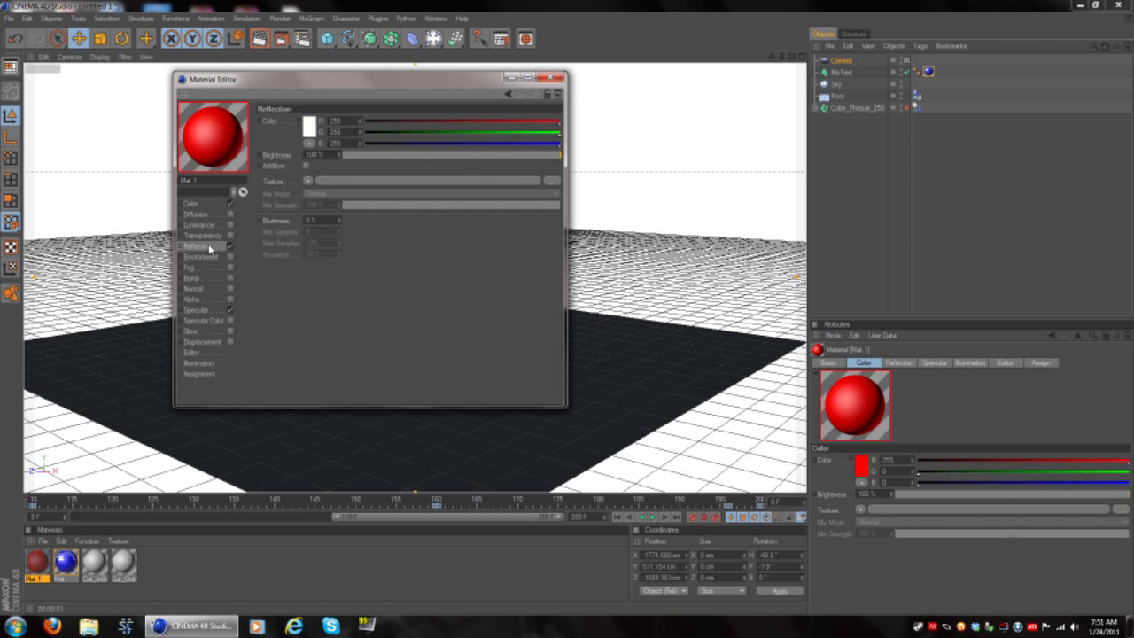
pyautogui.click(307, 180)
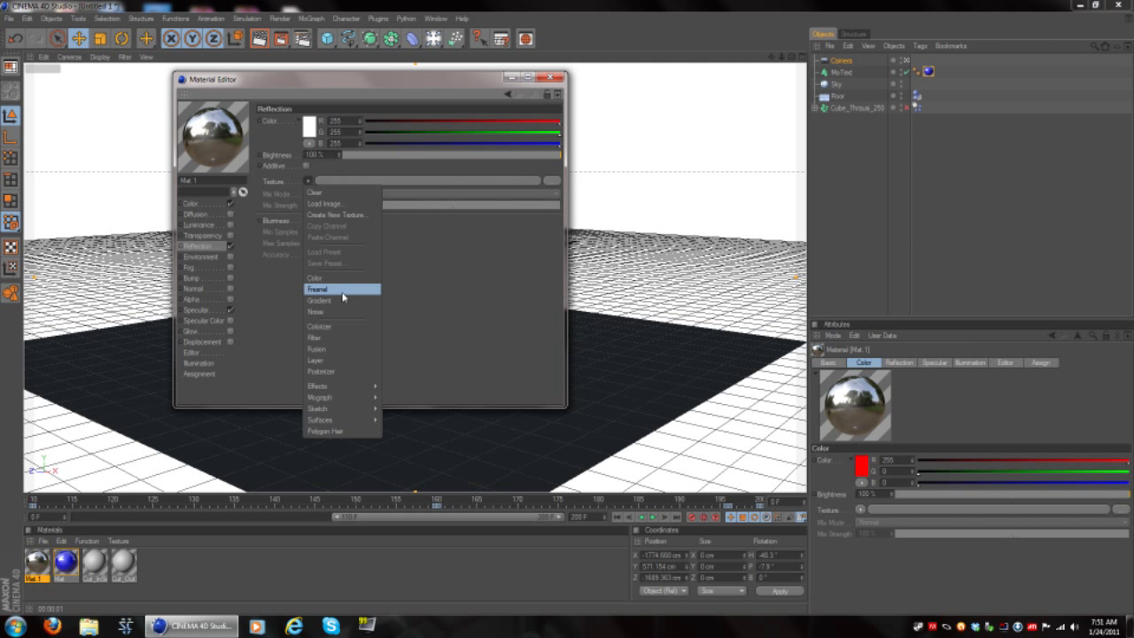
pyautogui.click(346, 294)
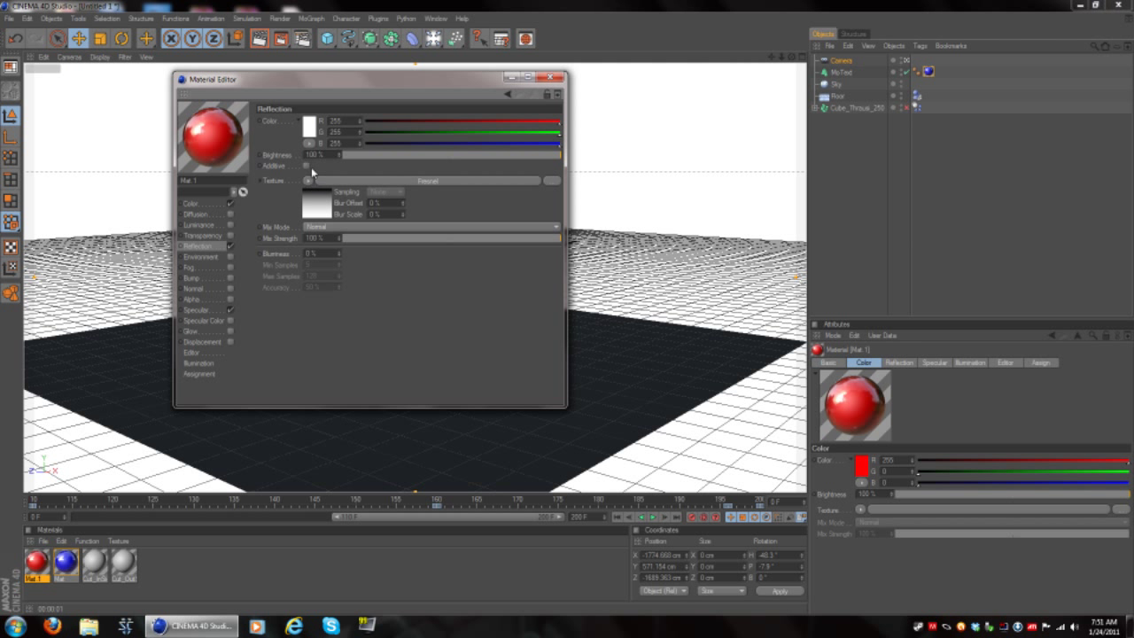
# Try the Fire surface as the red material's reflection texture, and switch back to Fresnel
pyautogui.click(307, 181)
pyautogui.moveTo(354, 434)
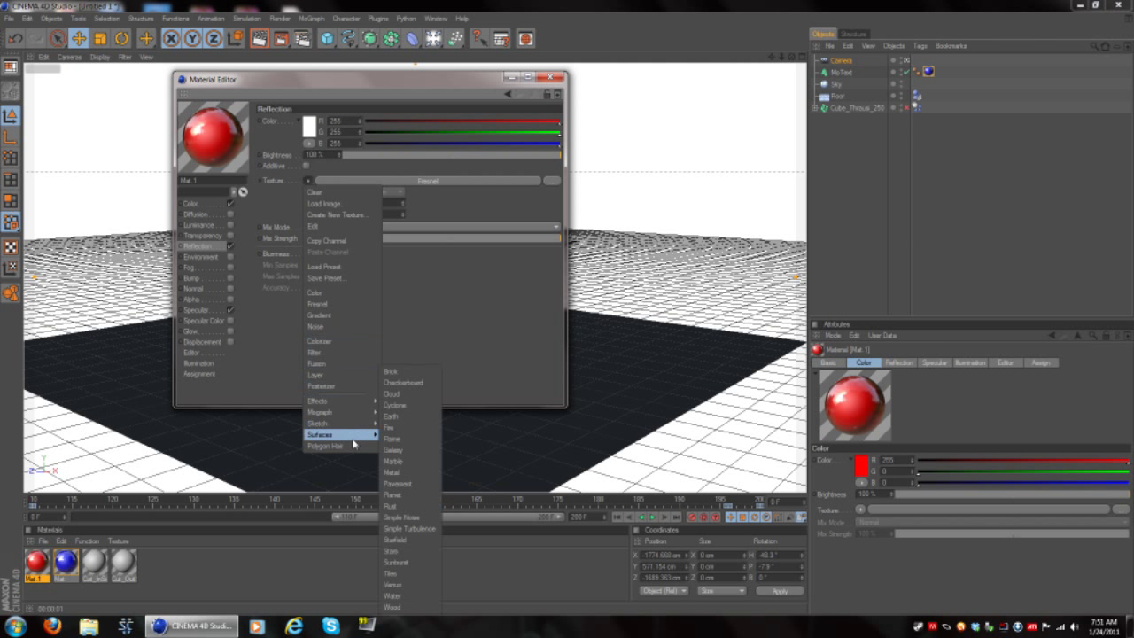
pyautogui.click(397, 428)
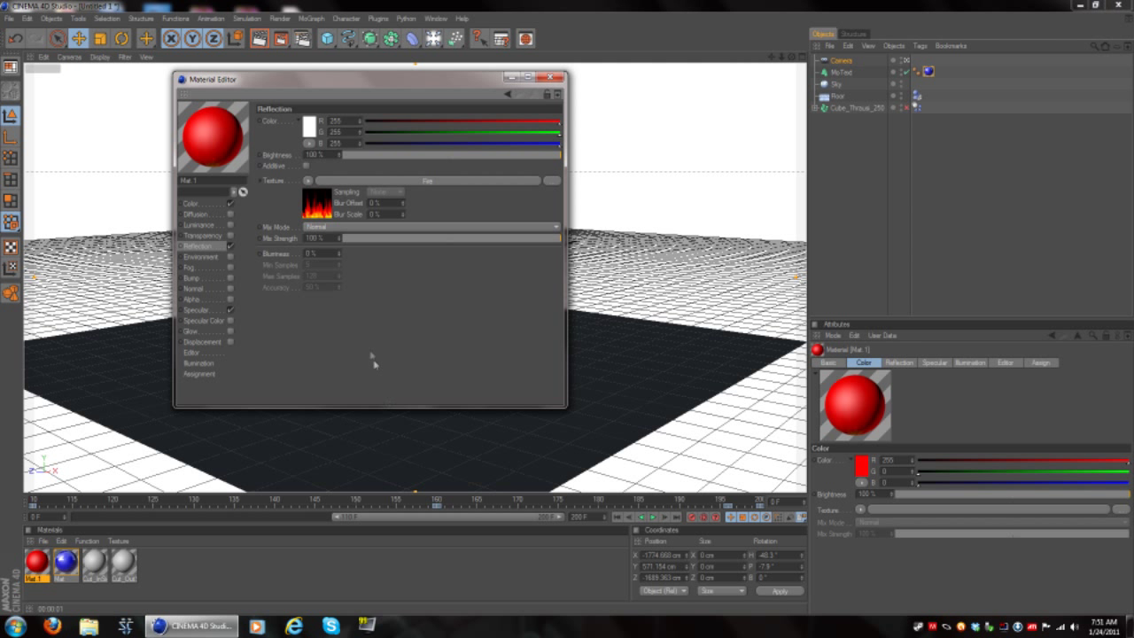
pyautogui.click(307, 180)
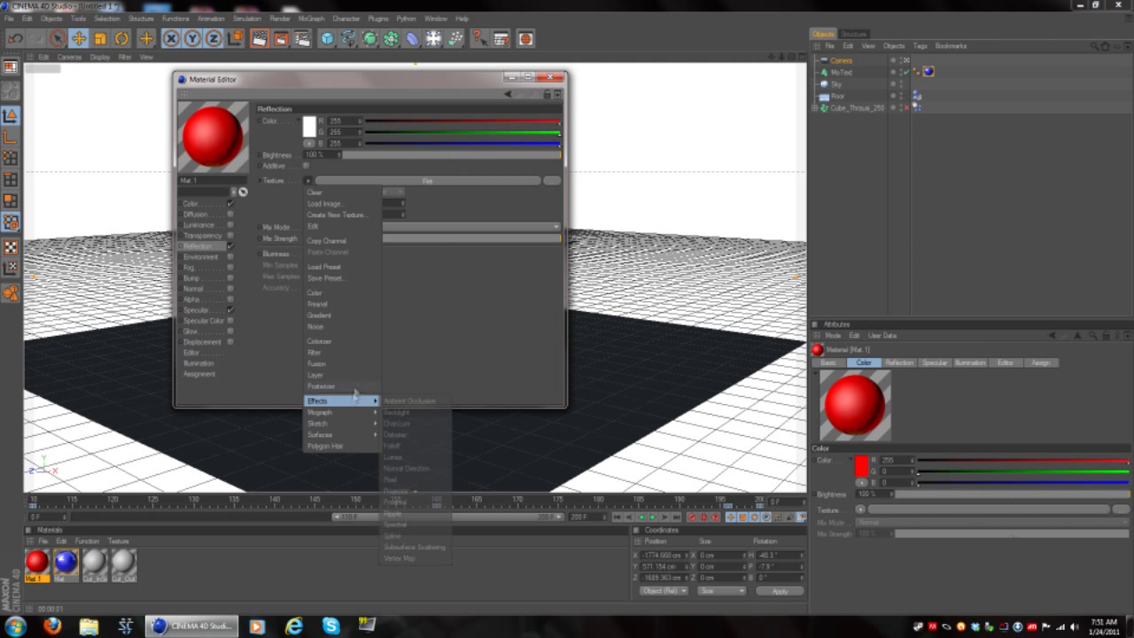
pyautogui.click(363, 308)
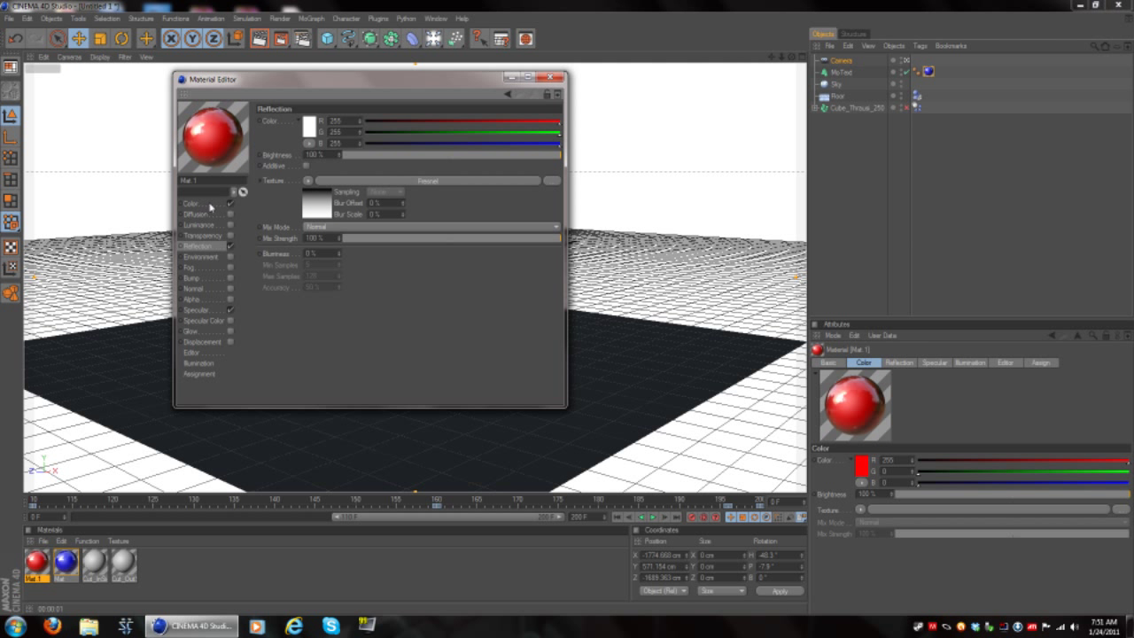
# Try the Fire surface as the red material's color texture, and clear it
pyautogui.click(190, 204)
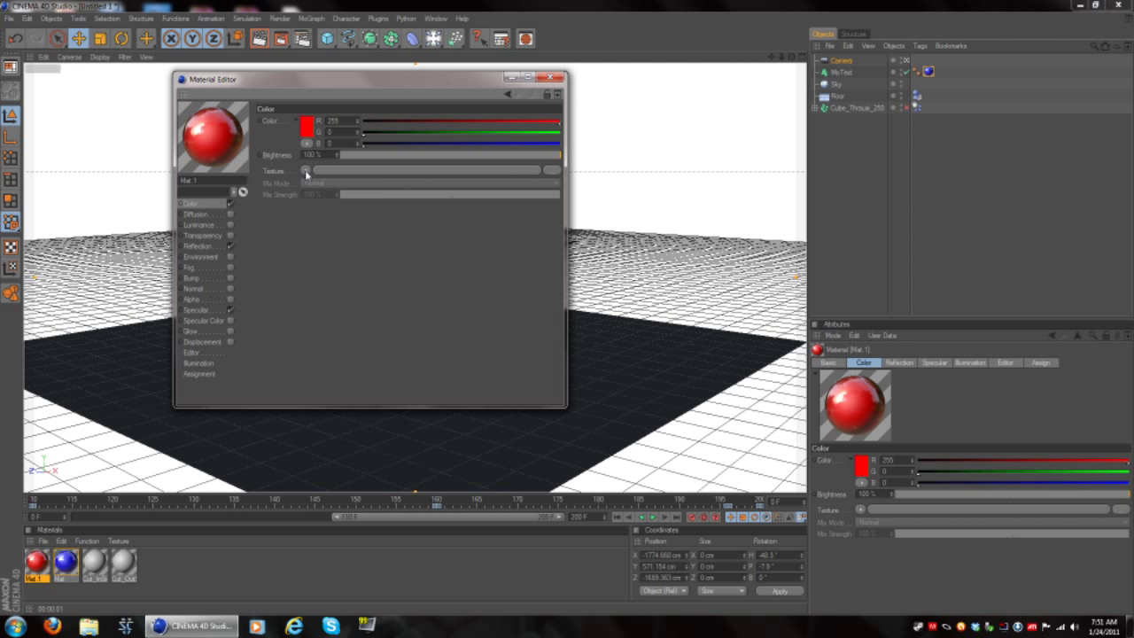
pyautogui.click(306, 171)
pyautogui.moveTo(341, 410)
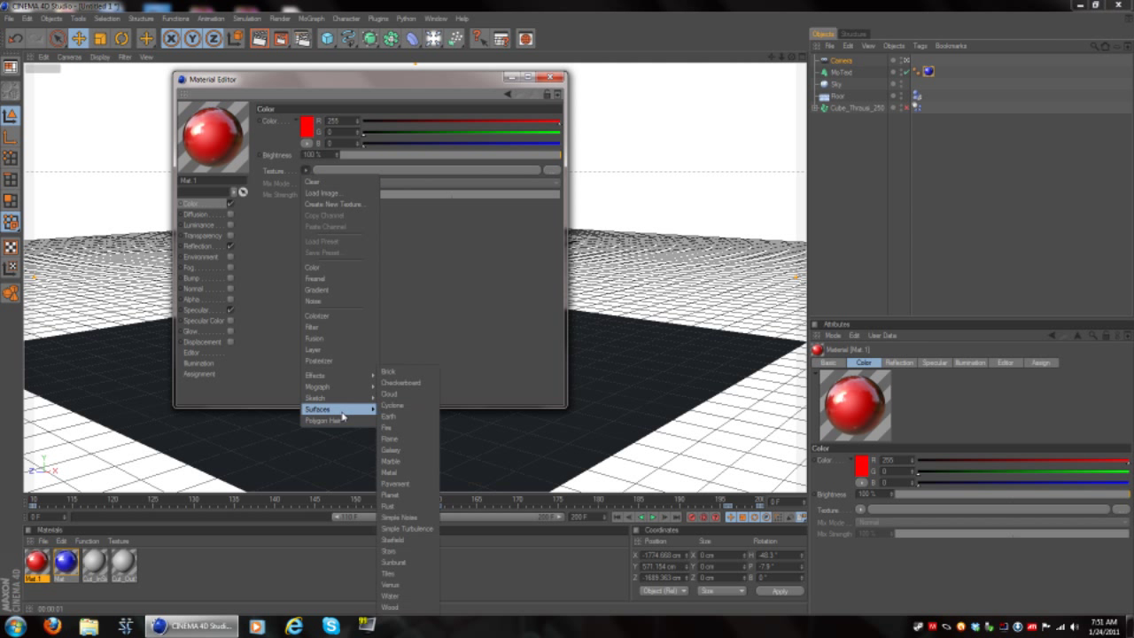
pyautogui.click(388, 427)
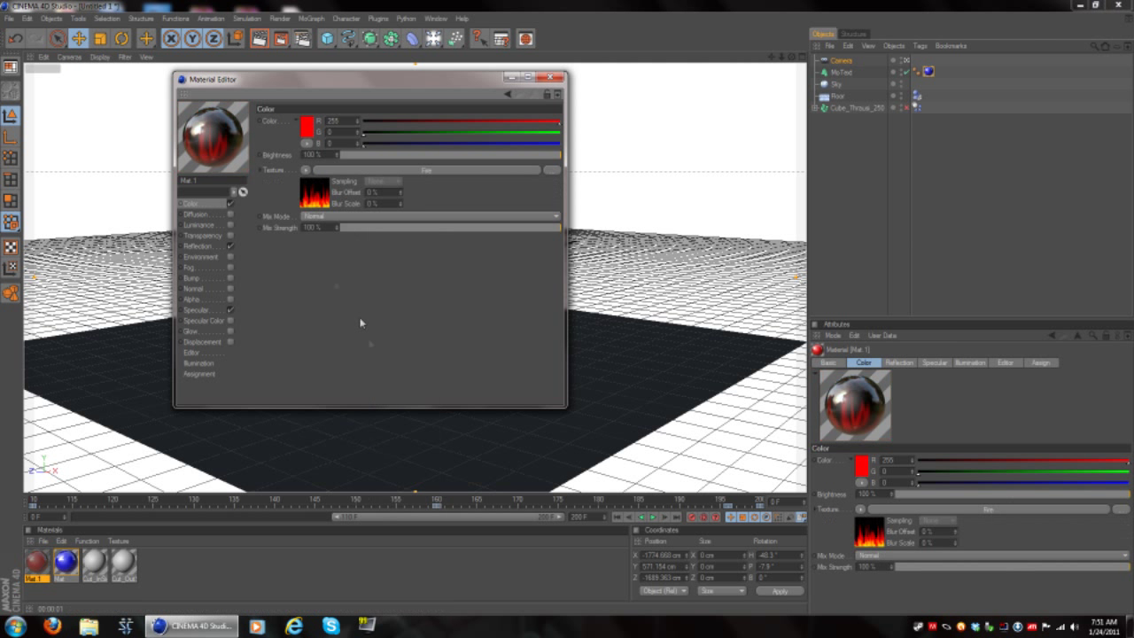
pyautogui.click(306, 170)
pyautogui.click(324, 182)
# Set the red material's reflection brightness to 51% and mix strength to 32%, and assign it to the Thrausi cube
pyautogui.click(213, 245)
pyautogui.moveTo(462, 158); pyautogui.dragTo(456, 160)
pyautogui.moveTo(456, 239); pyautogui.dragTo(414, 243)
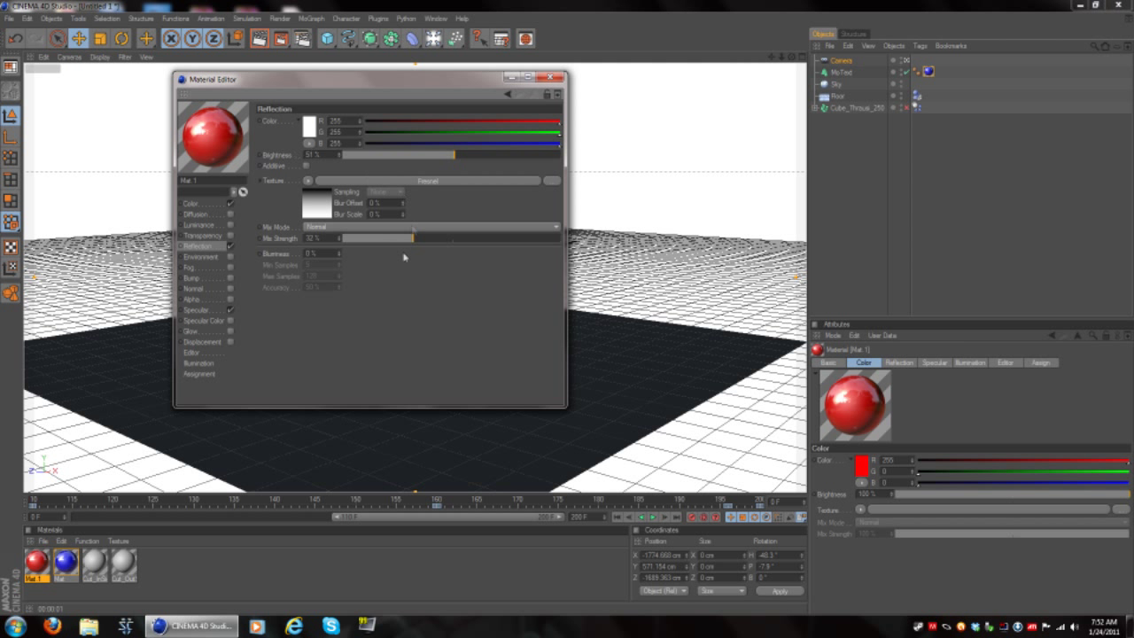
pyautogui.click(550, 77)
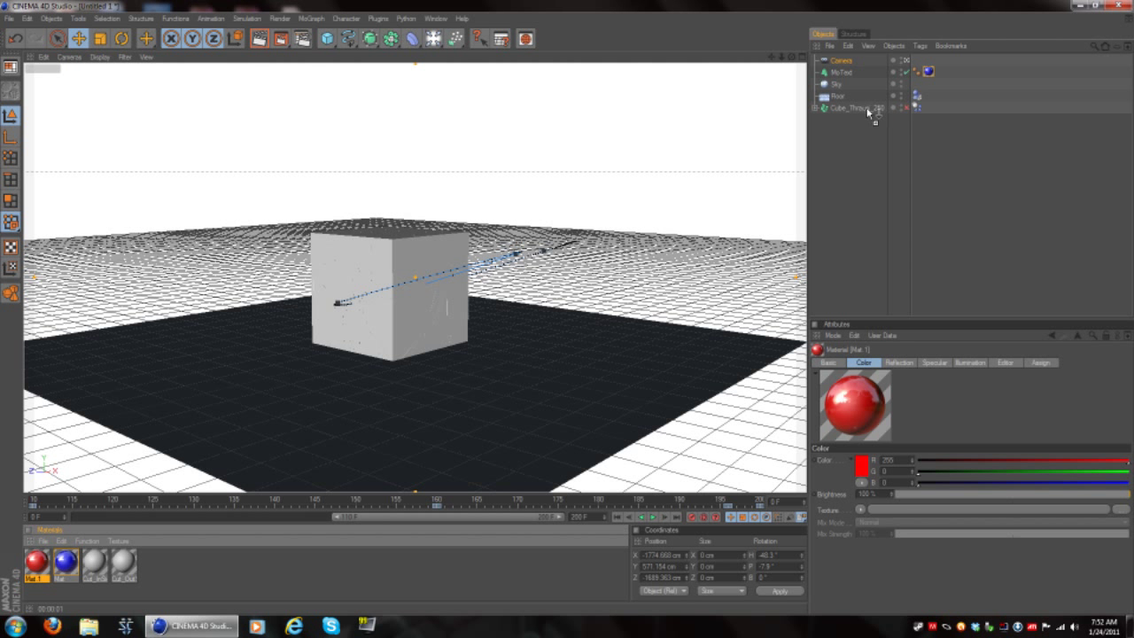
pyautogui.moveTo(868, 110); pyautogui.dragTo(866, 108)
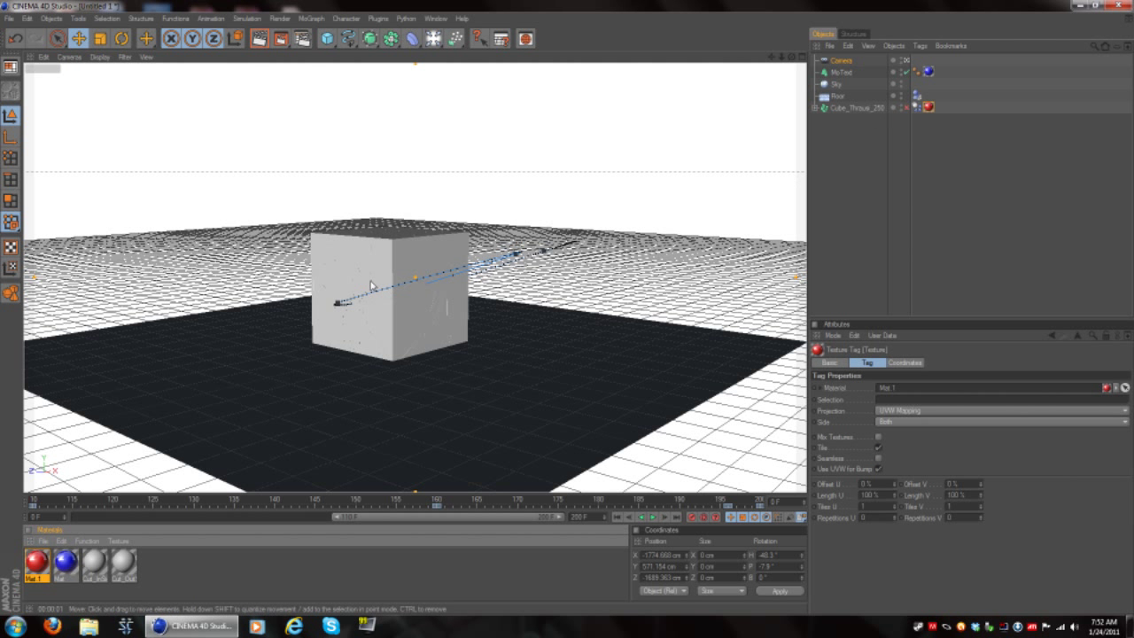
# Play the animation from the start to check the materials on the shattering cube and the text
pyautogui.scroll(5, 374, 280)
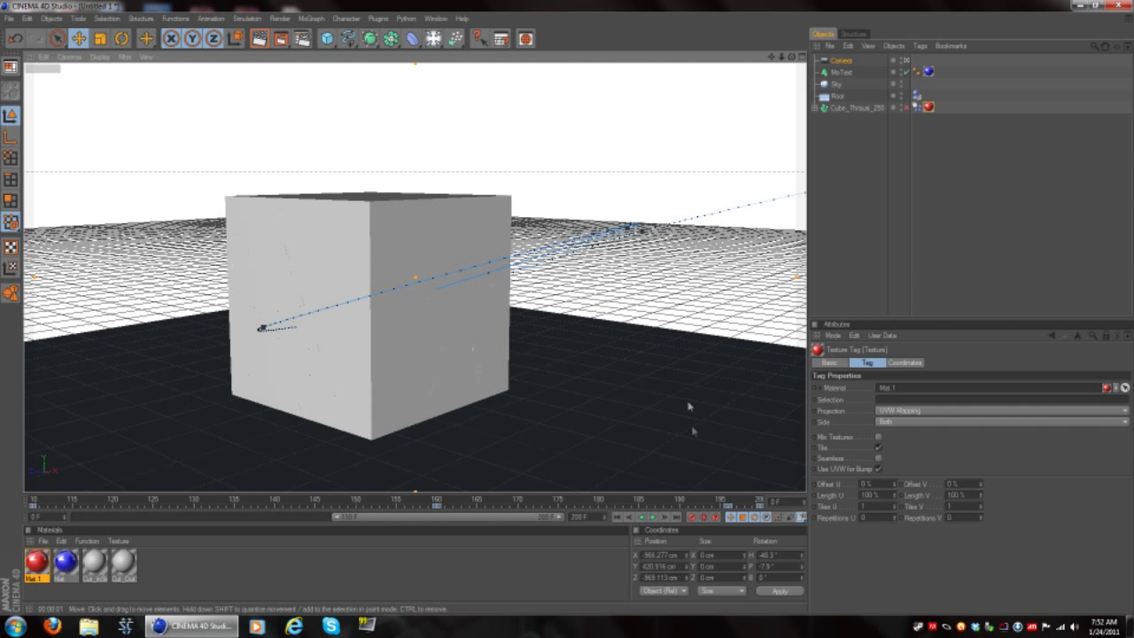
pyautogui.click(621, 521)
pyautogui.click(651, 518)
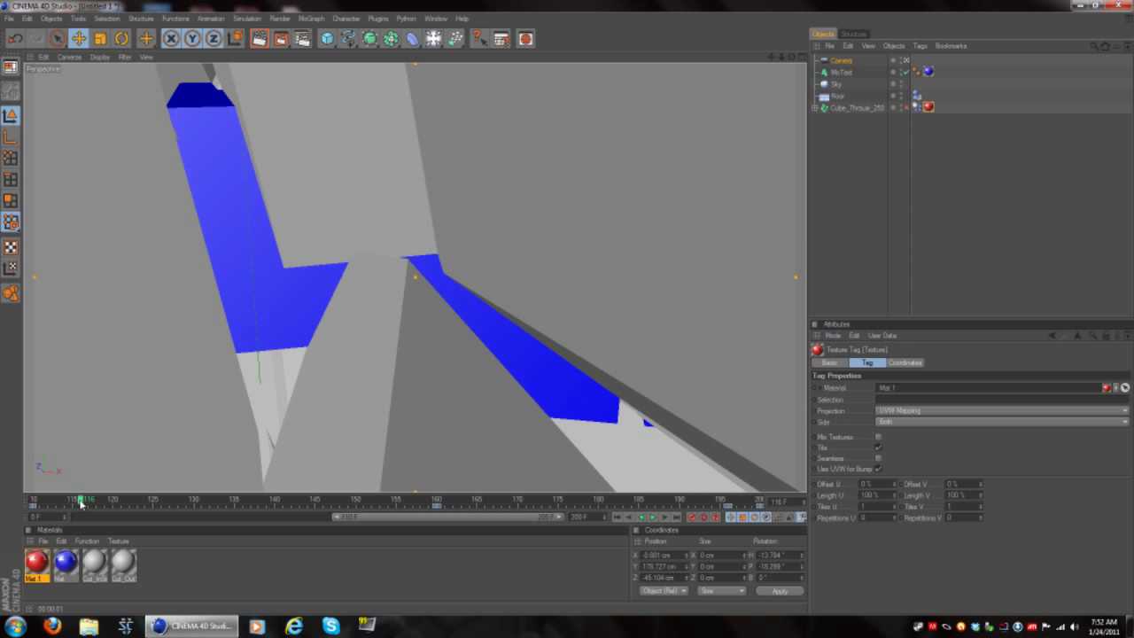
# Scrub through the camera move from frame 112 to 149, and replay the animation from the start
pyautogui.moveTo(81, 502); pyautogui.dragTo(48, 502)
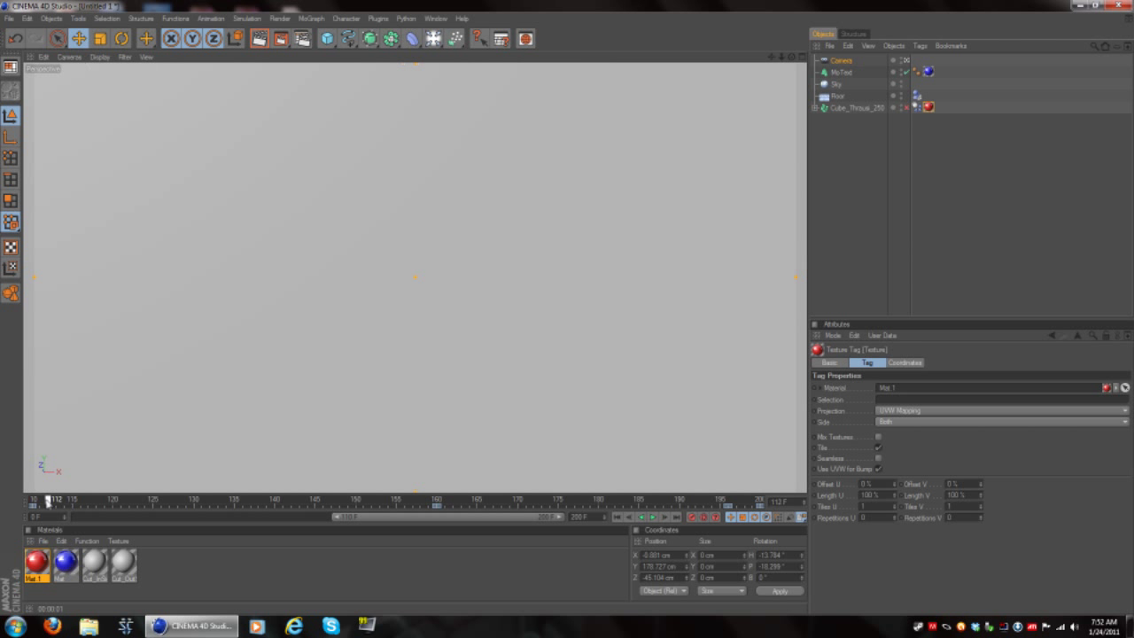
pyautogui.moveTo(131, 501); pyautogui.dragTo(347, 502)
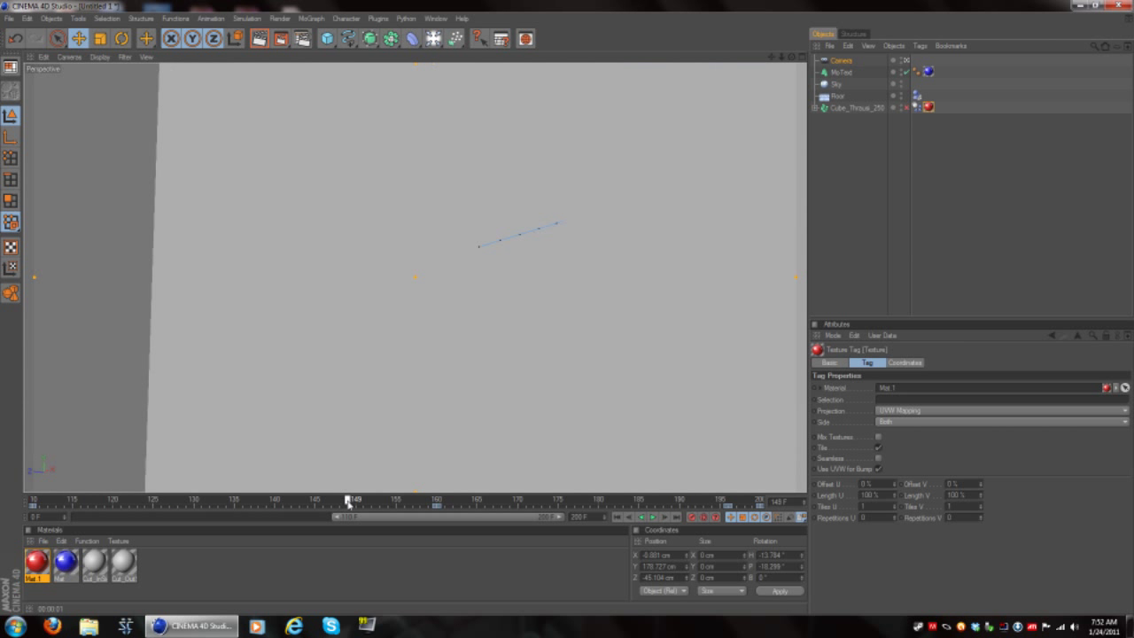
pyautogui.click(618, 518)
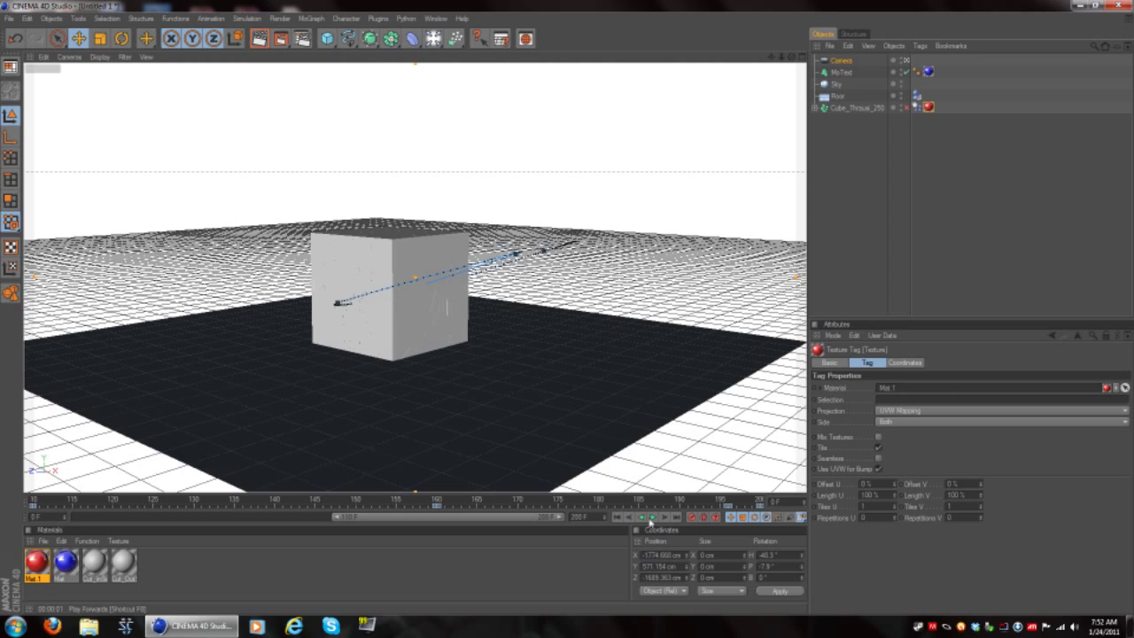
pyautogui.click(653, 516)
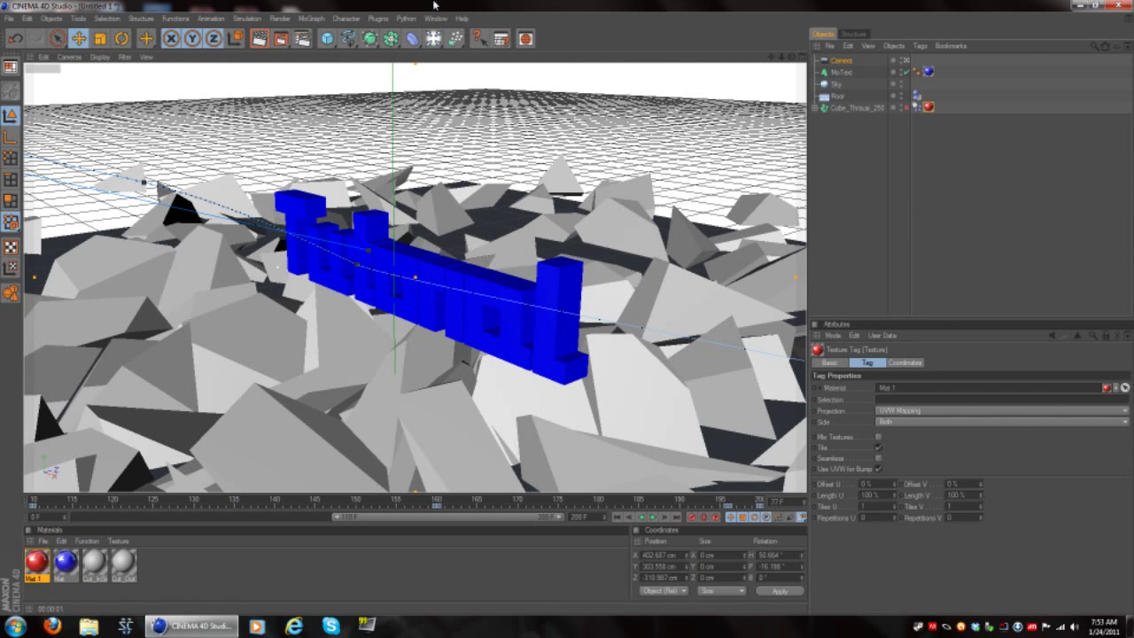
# Render the active view at frame 77 to check the materials on the text and shards
pyautogui.click(259, 38)
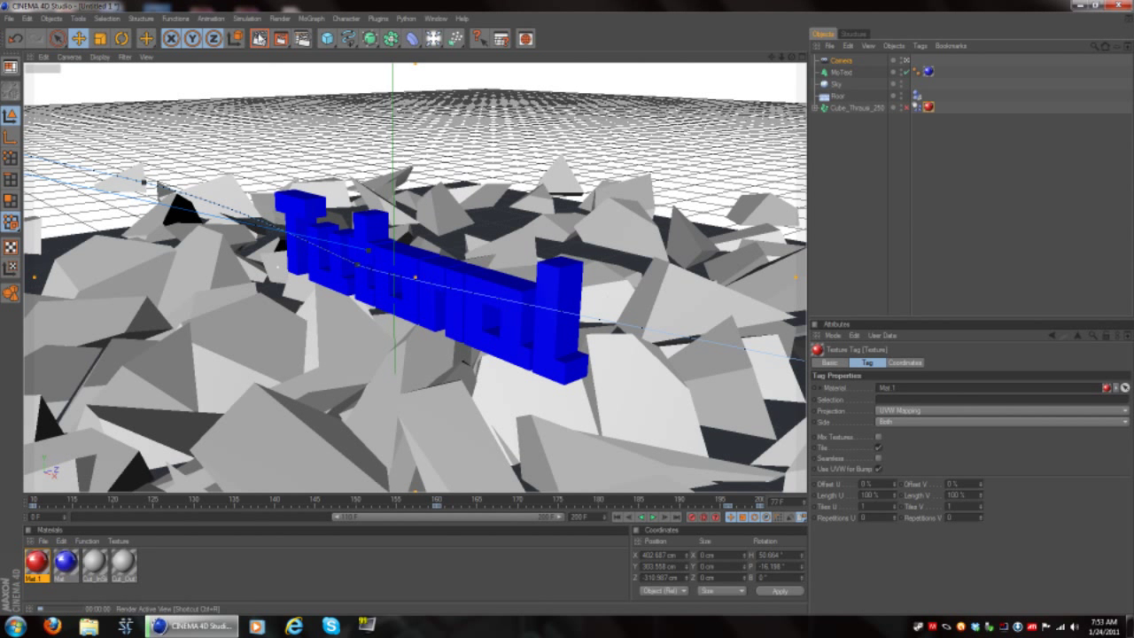
pyautogui.click(479, 268)
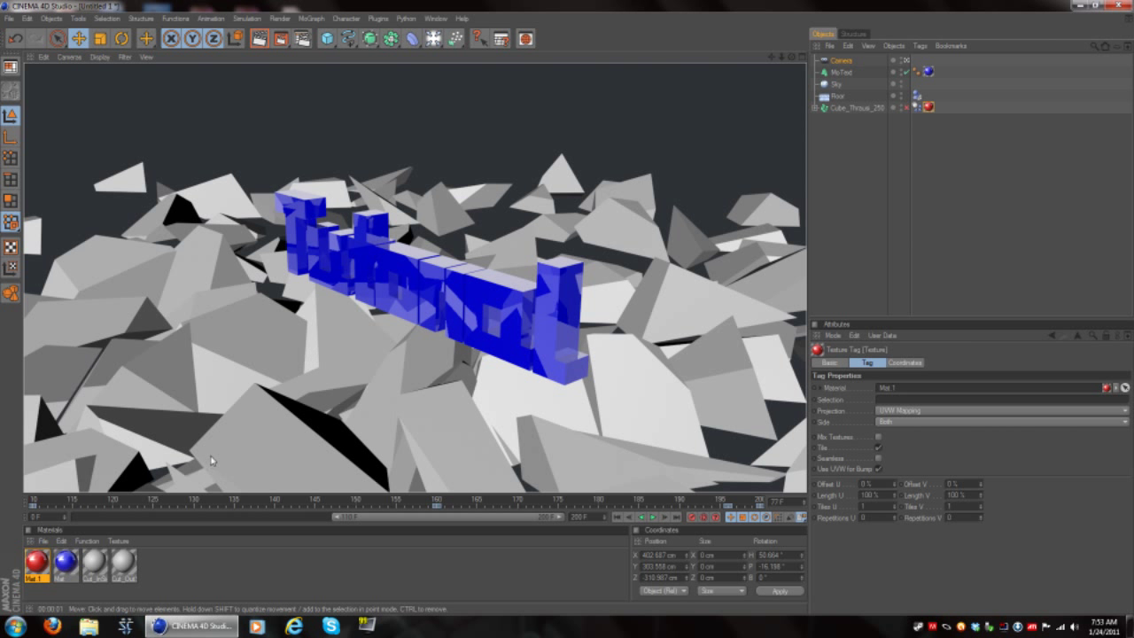
pyautogui.click(44, 565)
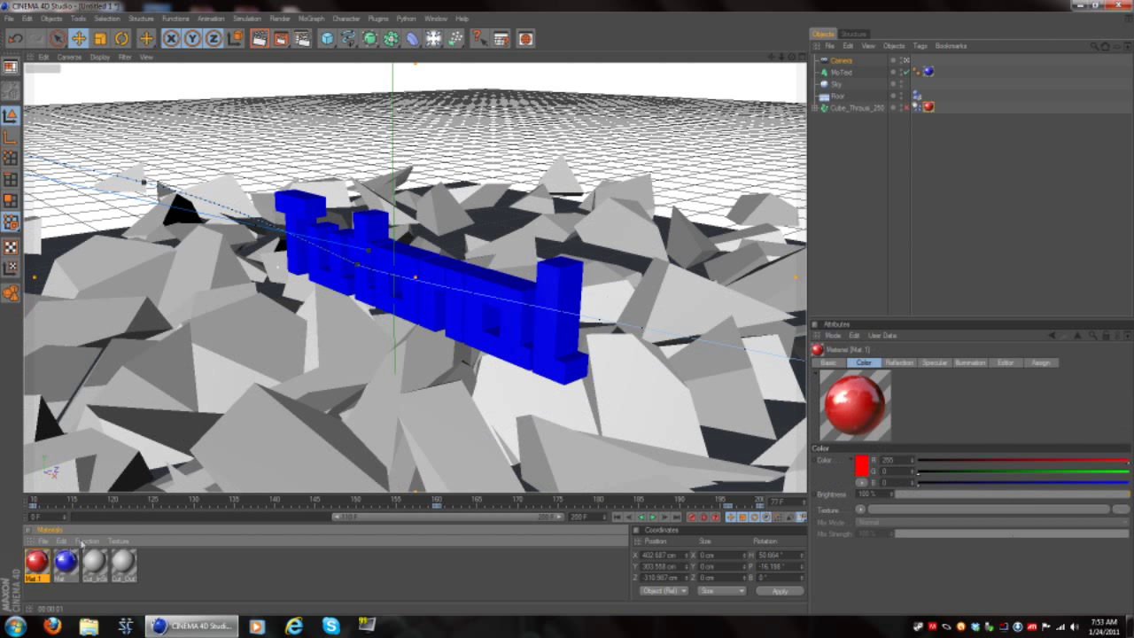
# Add a standard light and raise it about 299 cm straight up above the Tutorial text
pyautogui.click(433, 38)
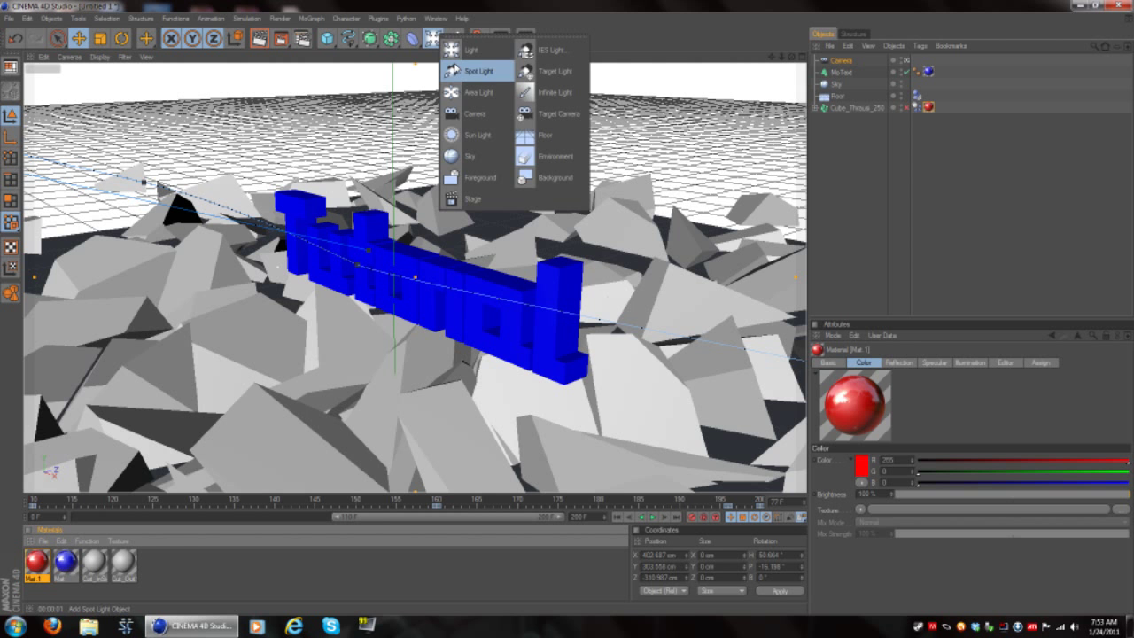
pyautogui.click(472, 51)
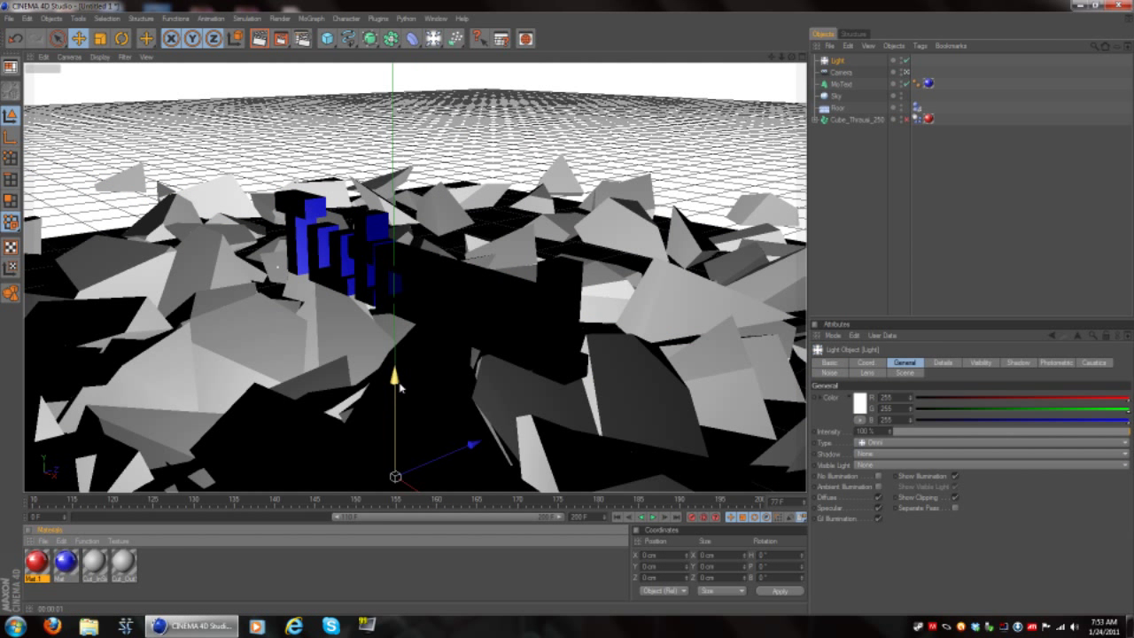
pyautogui.moveTo(392, 229); pyautogui.dragTo(392, 7)
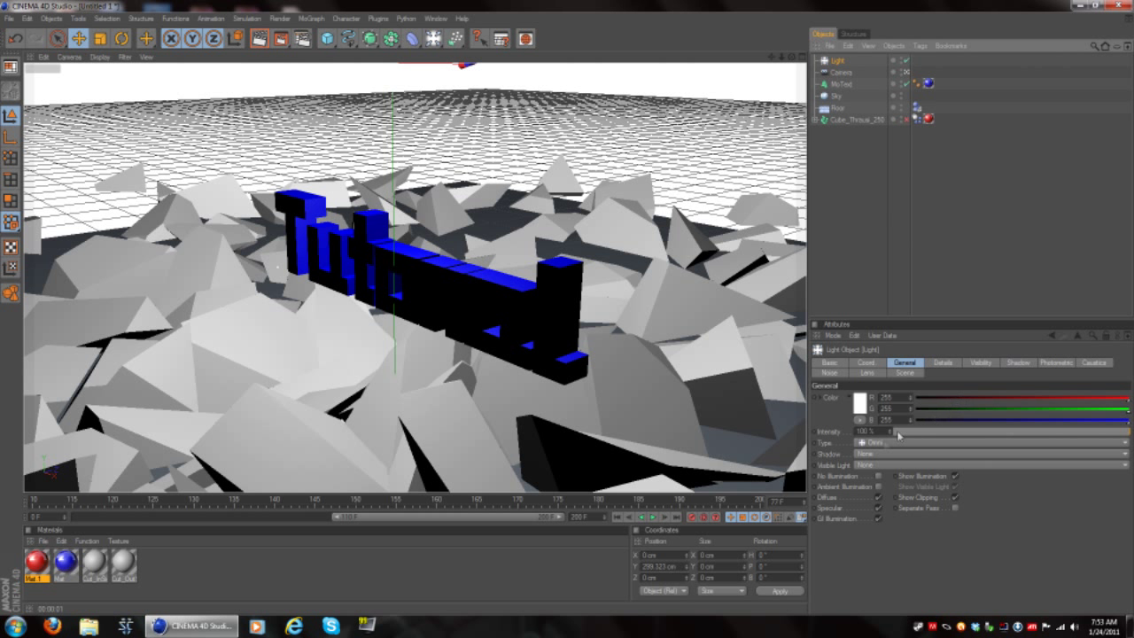
# Set the light's shadow to Shadow Maps (Soft) and its color to pure red, RGB 255, 0, 0
pyautogui.click(867, 454)
pyautogui.click(919, 483)
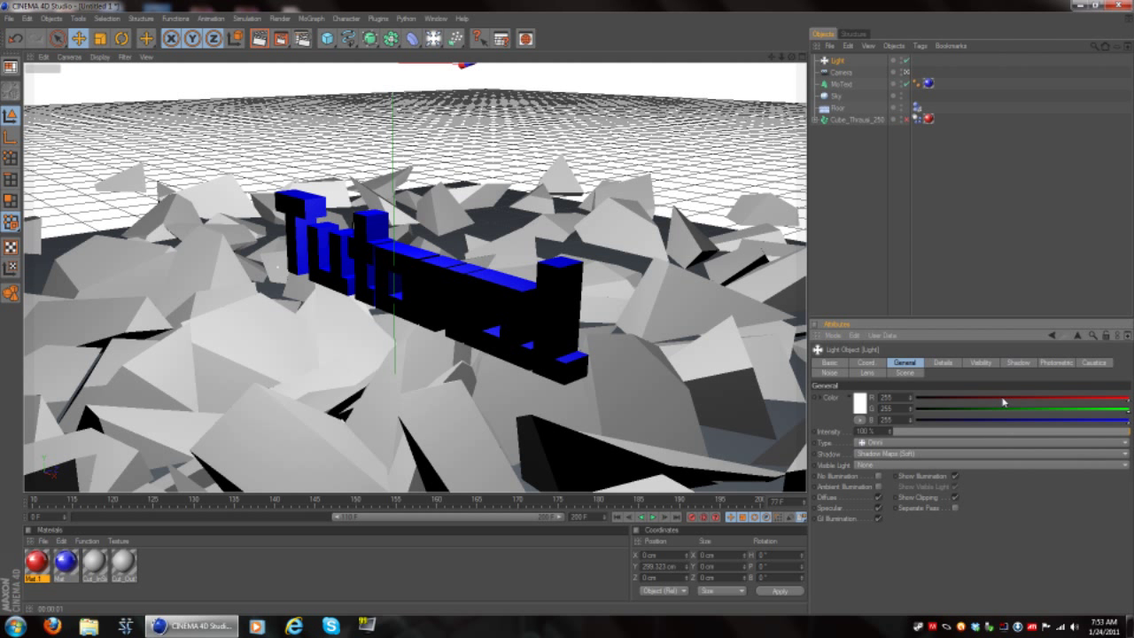
pyautogui.moveTo(1007, 420); pyautogui.dragTo(824, 421)
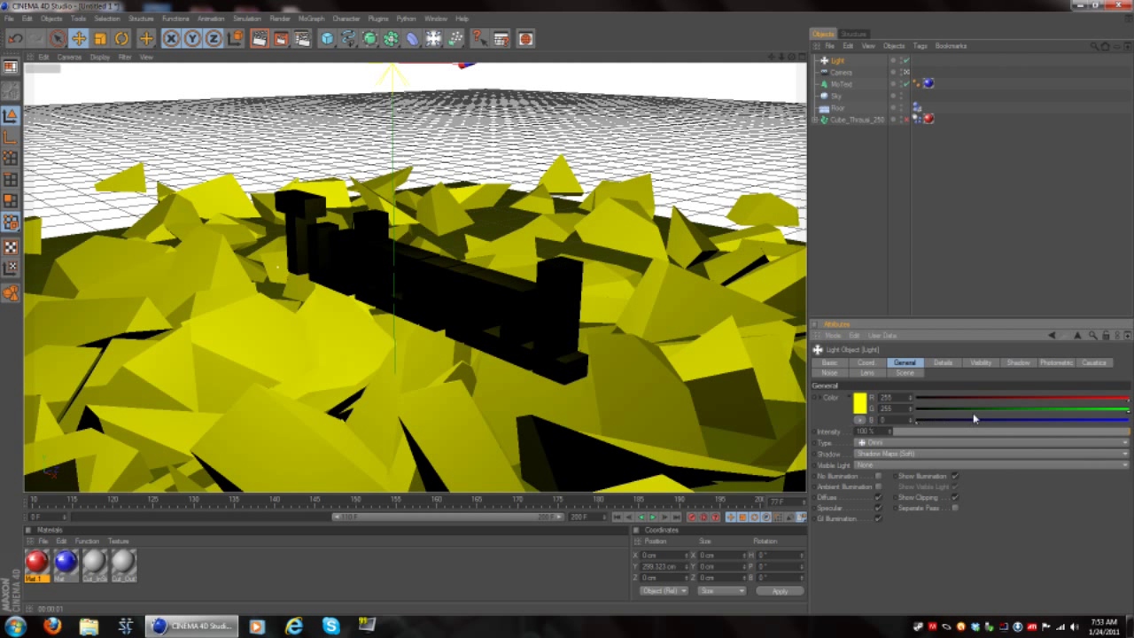
pyautogui.moveTo(973, 409); pyautogui.dragTo(879, 409)
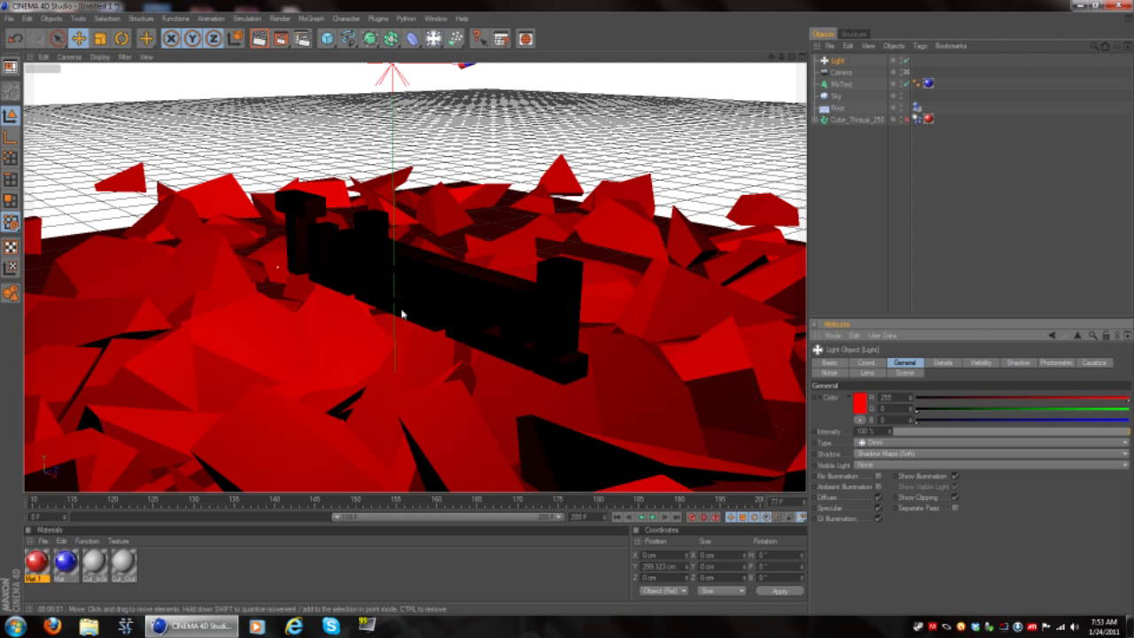
# Play the animation from the start to frame 177 and render that view to check the red lighting
pyautogui.click(619, 517)
pyautogui.click(652, 517)
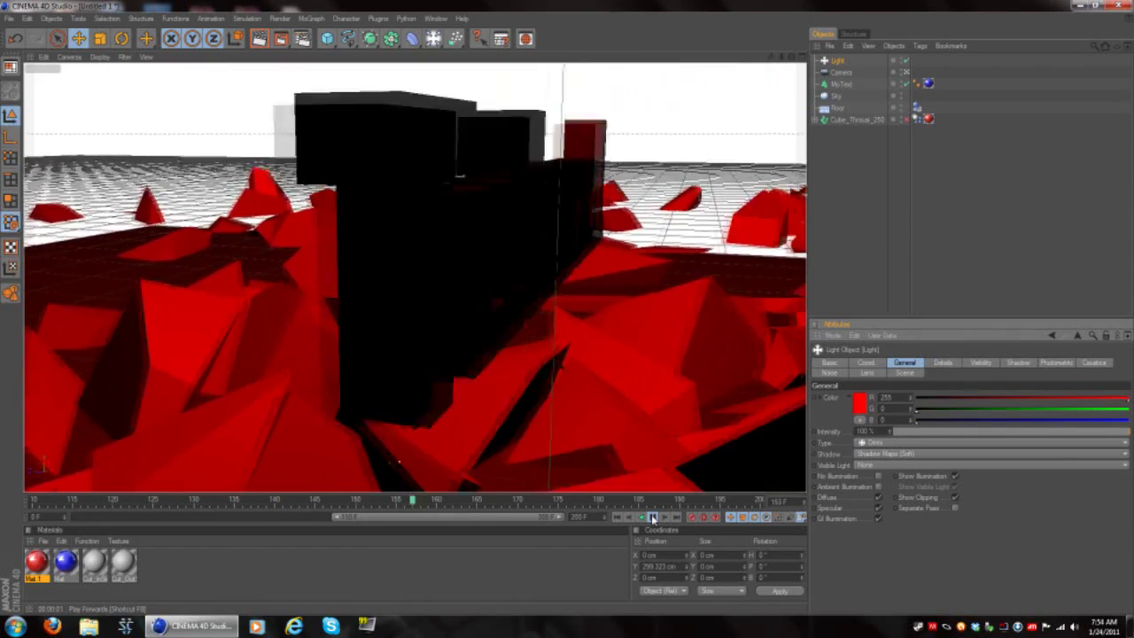
pyautogui.click(653, 519)
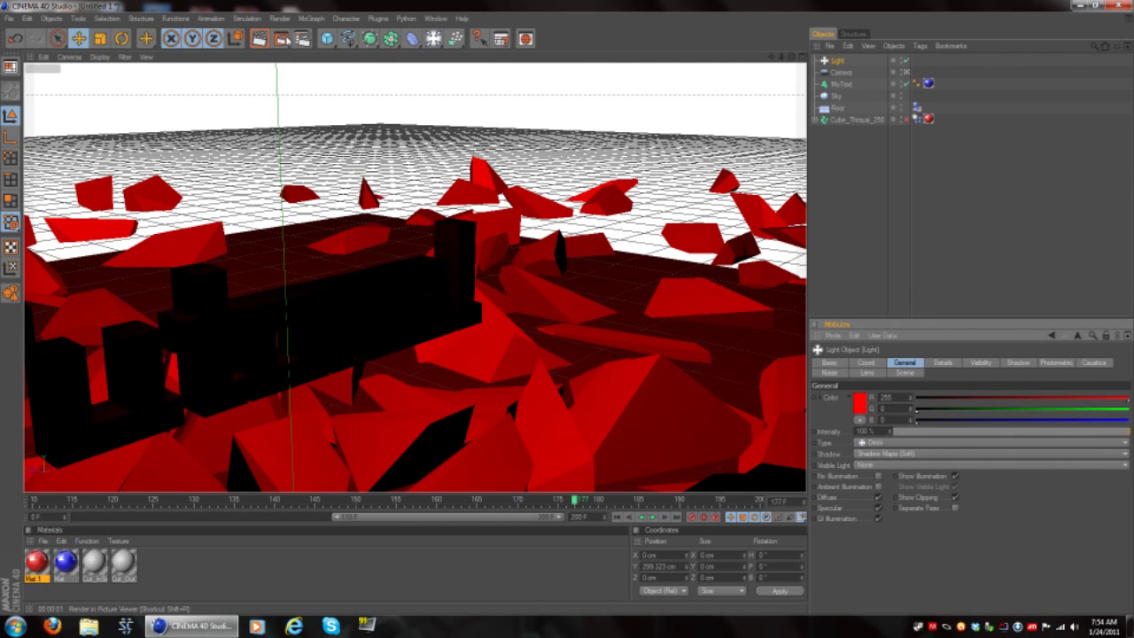
pyautogui.click(260, 38)
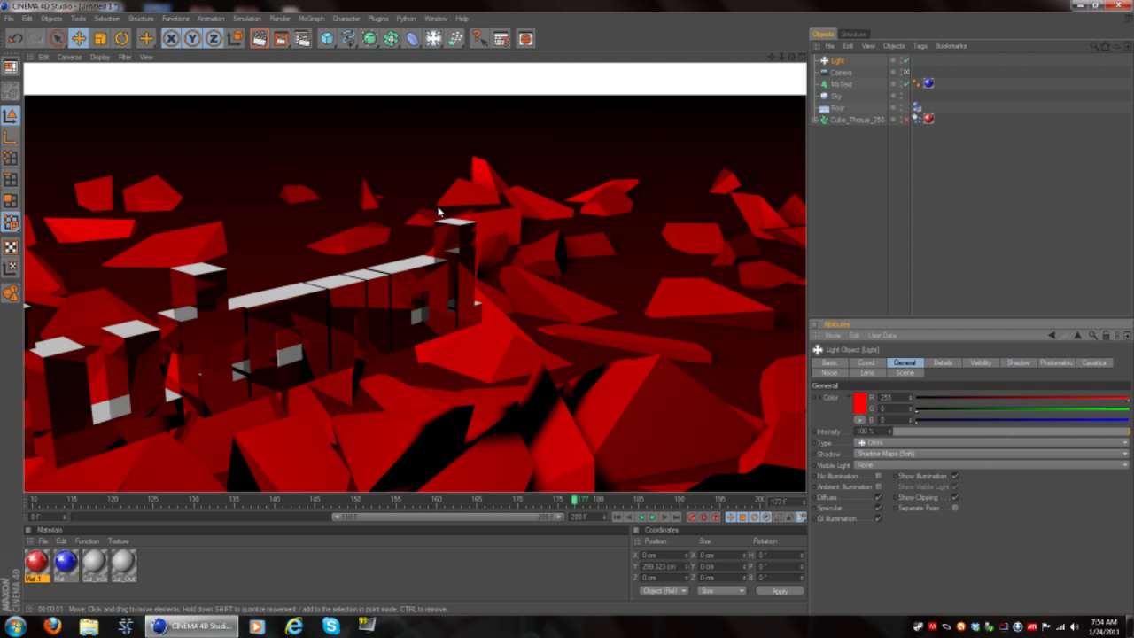
pyautogui.click(393, 197)
# Review the wider scene around the light, and replay the red-lit cube shattering from frame 0
pyautogui.scroll(-5, 393, 197)
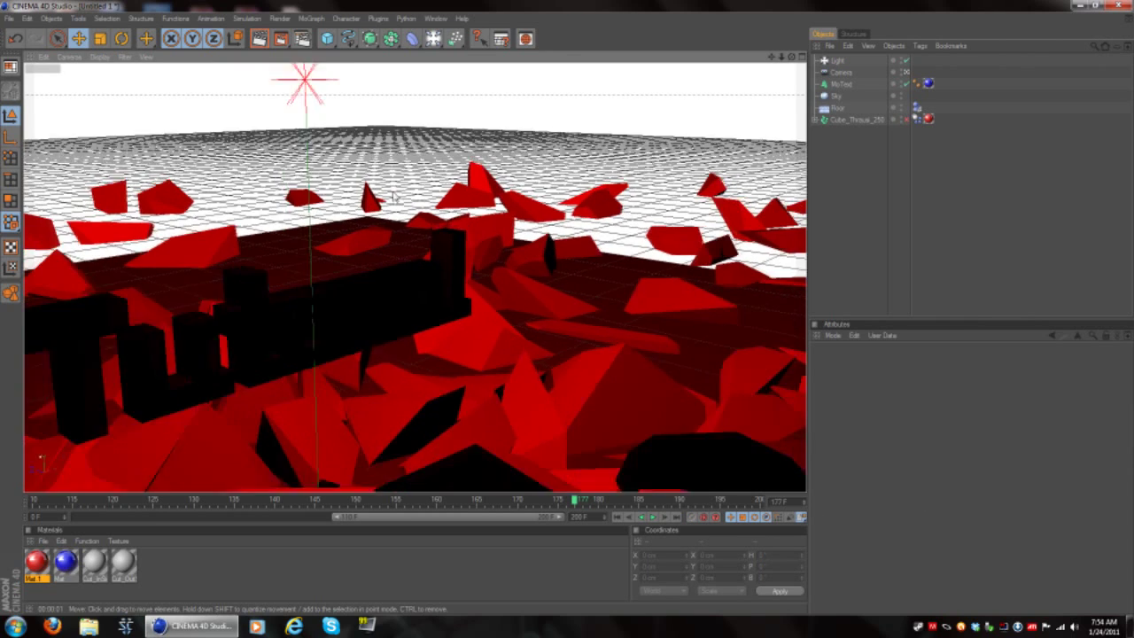
pyautogui.scroll(-2, 393, 197)
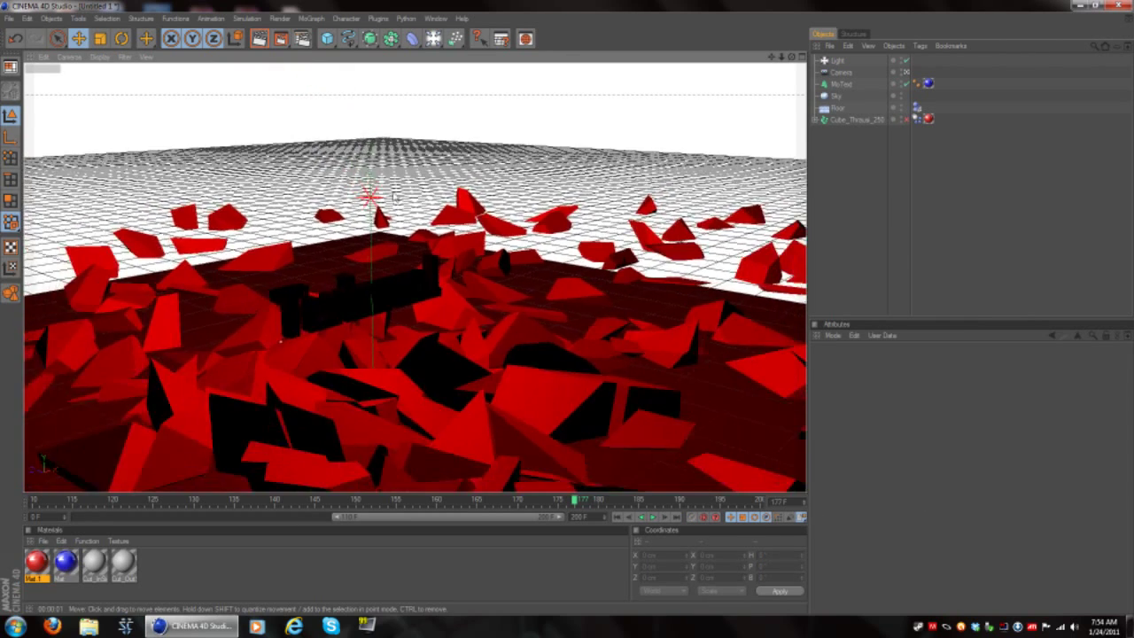
pyautogui.click(617, 516)
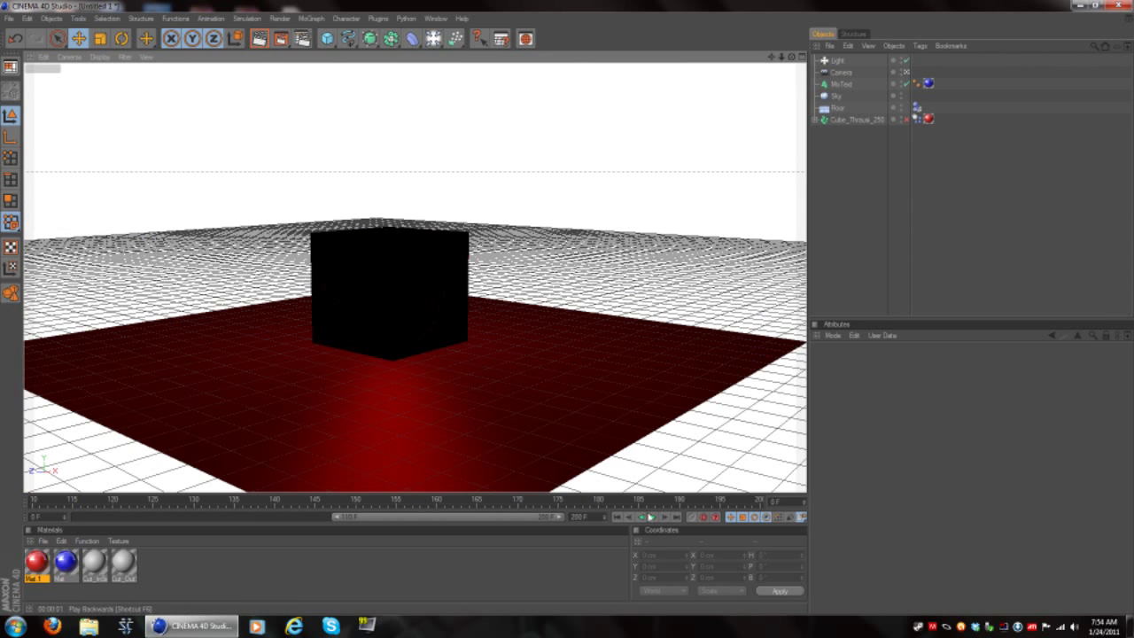
pyautogui.click(653, 517)
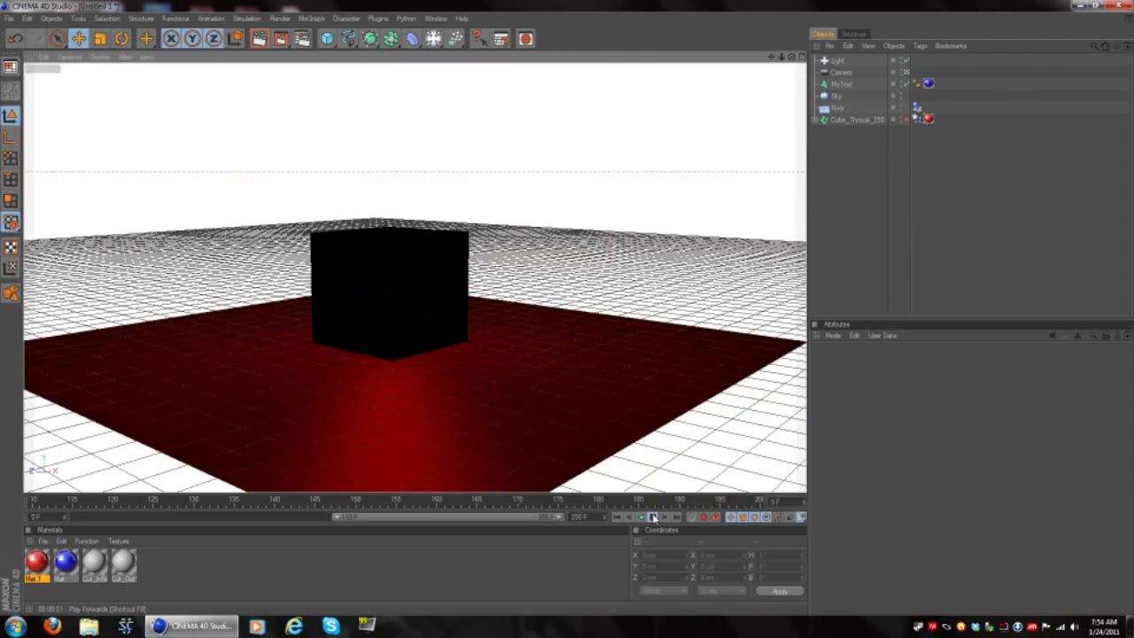
pyautogui.click(653, 517)
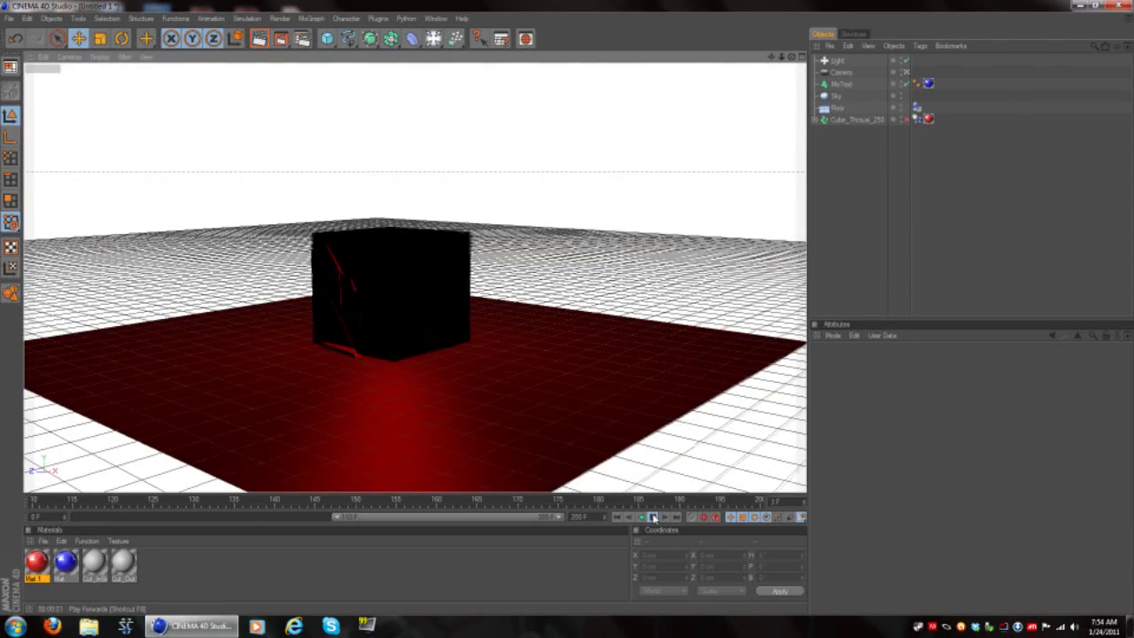